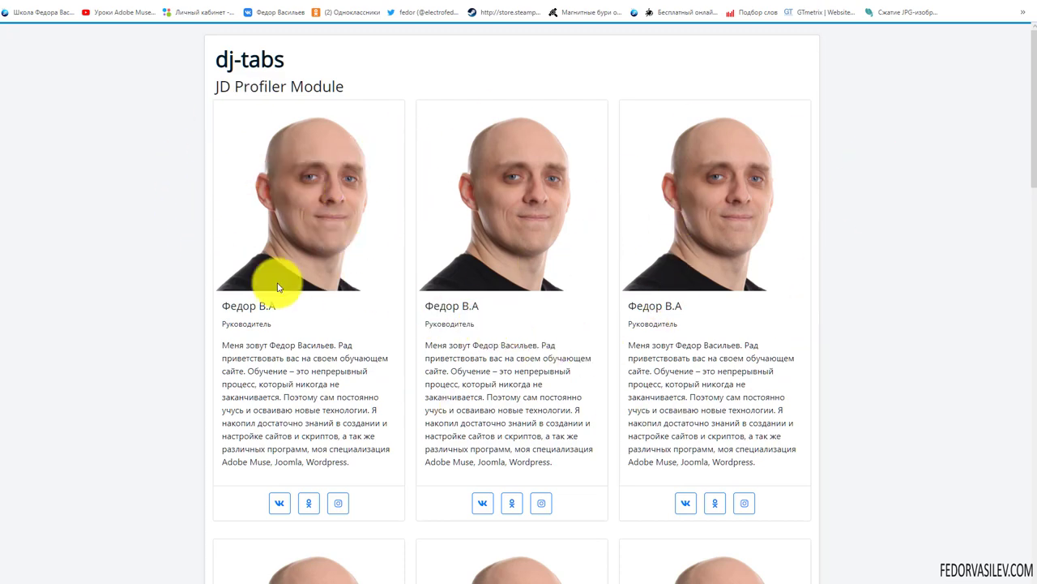
- Examine the photo, name, position and biography on the profile cards in the JD Profiler Module's grid layout
scroll(272, 258, "down", 2)
scroll(243, 203, "up", 2)
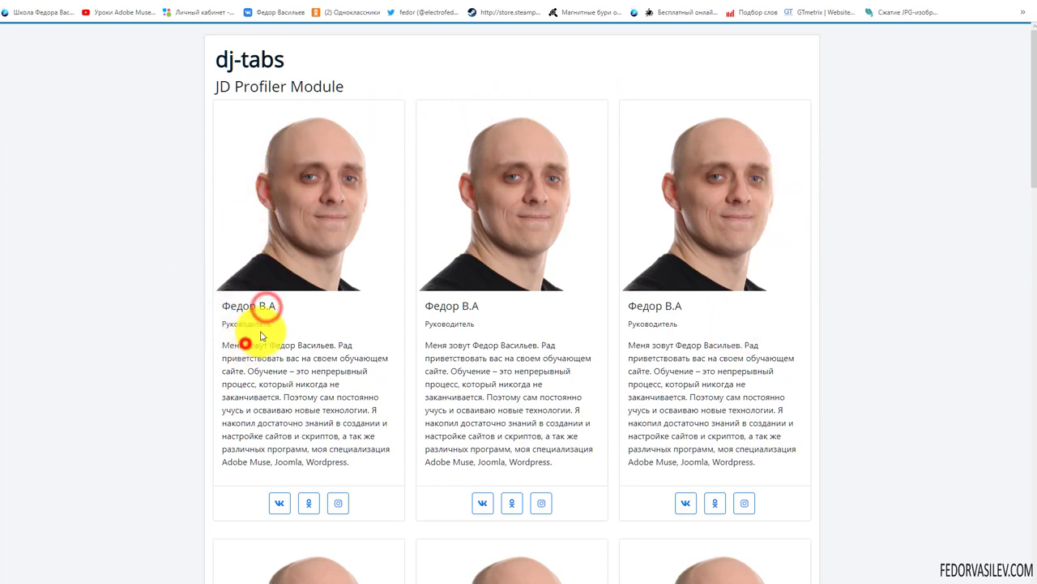
left_click_drag(273, 323, 226, 324)
left_click_drag(343, 448, 233, 345)
scroll(231, 389, "down", 1)
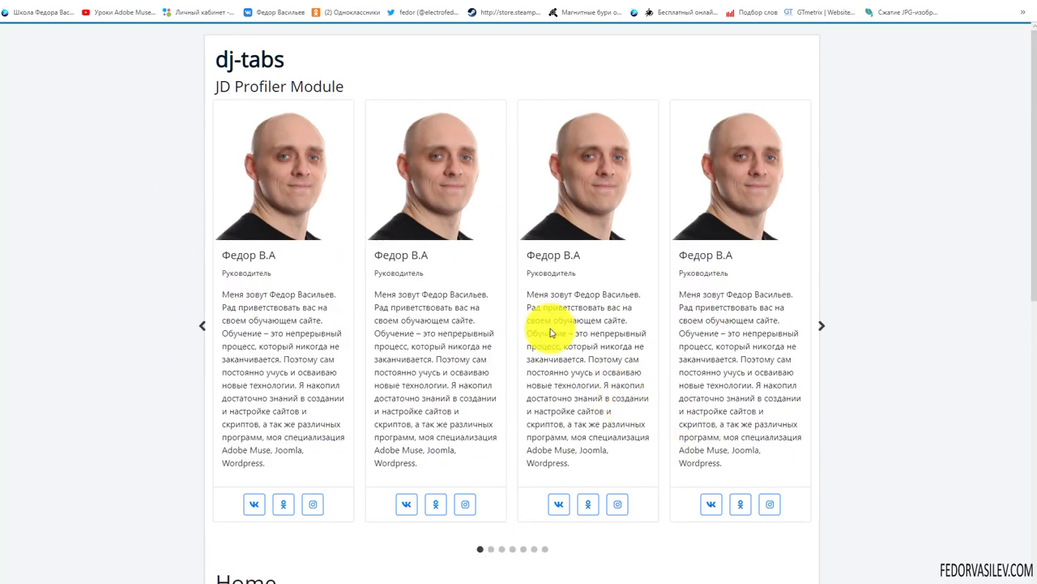
- Browse the JD Profiler Module's carousel layout forward and backward to check its slide navigation
left_click(821, 327)
left_click(821, 328)
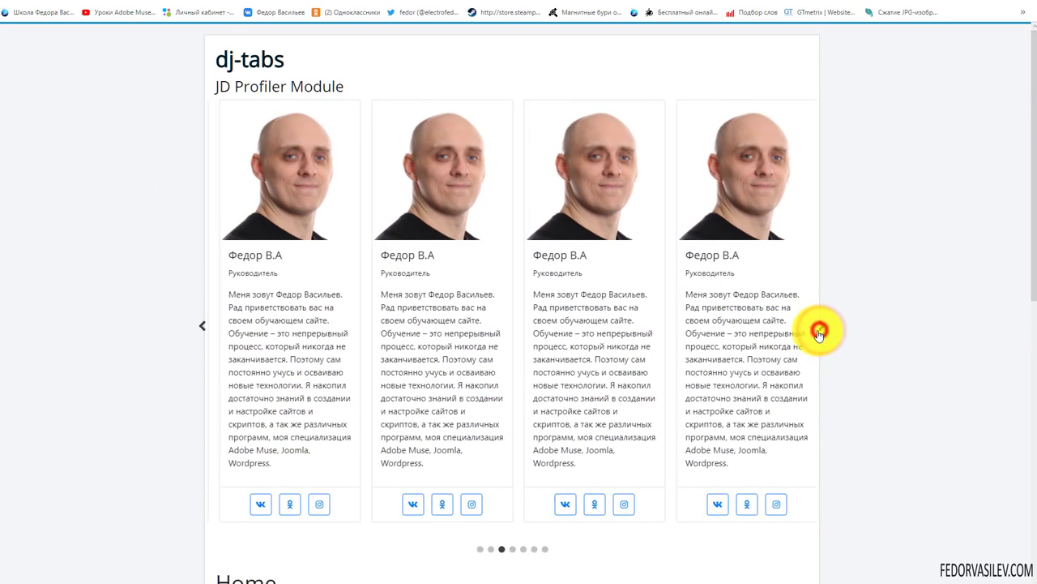
scroll(541, 454, "down", 2)
left_click(534, 387)
scroll(454, 430, "up", 2)
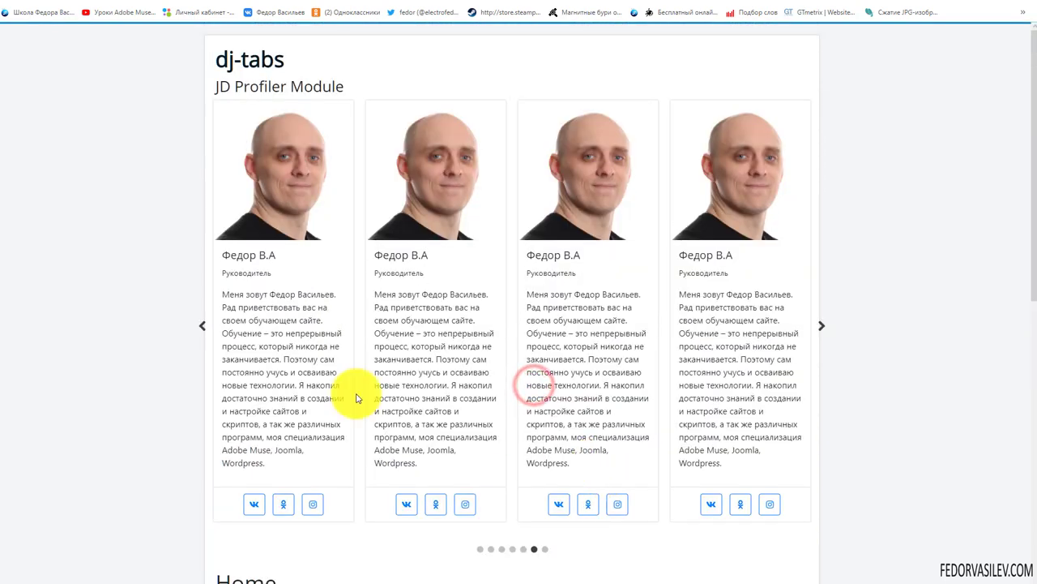
left_click(208, 320)
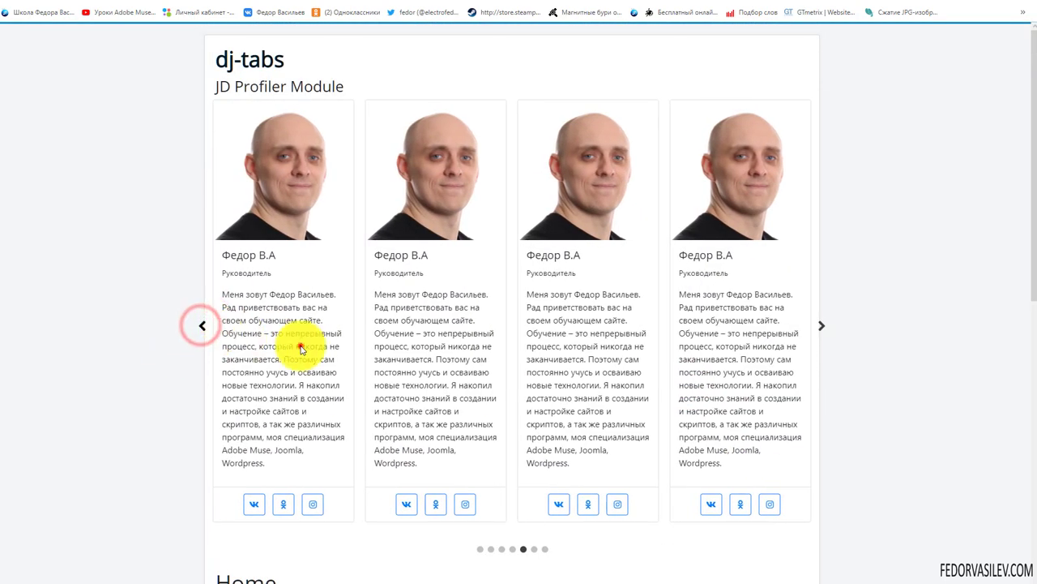
left_click(298, 344)
- Review the module's list layout with contact details and its compact table layout on the site page
scroll(655, 262, "down", 2)
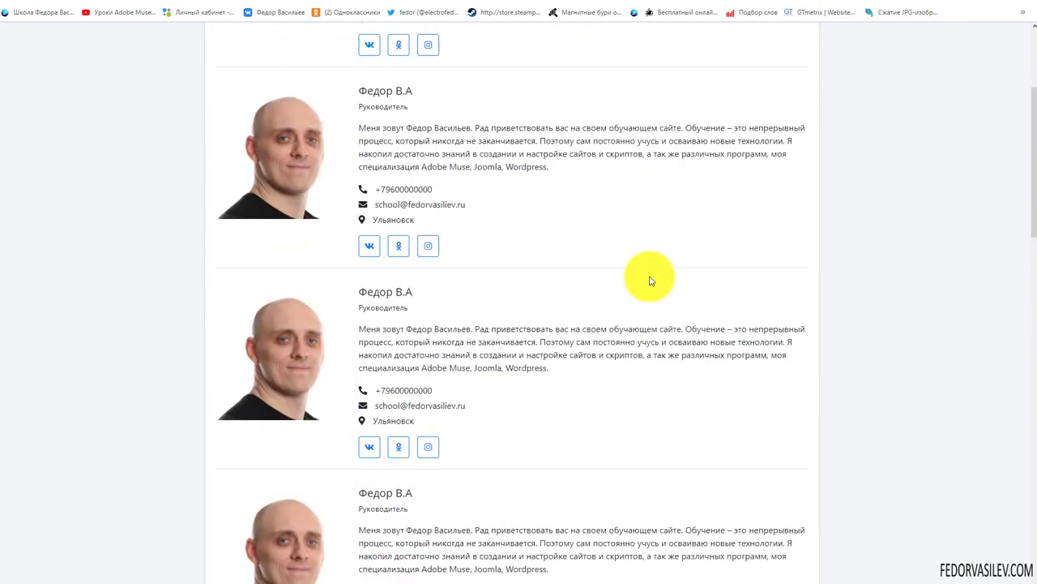
scroll(652, 280, "up", 2)
key("F5")
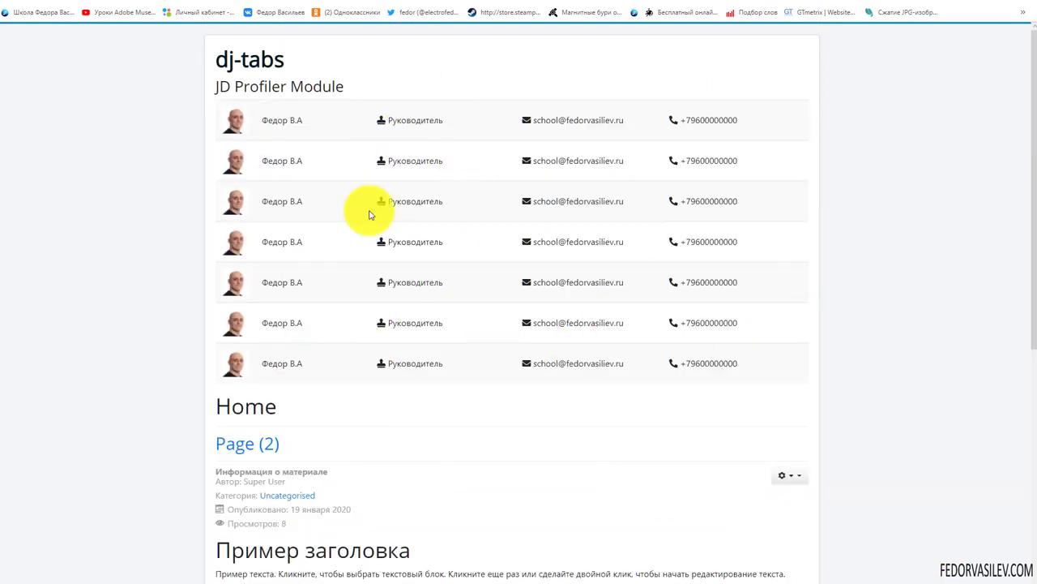
- Switch to the Joomla control panel and open the JD Profiler component's profile list
key("ctrl+Tab")
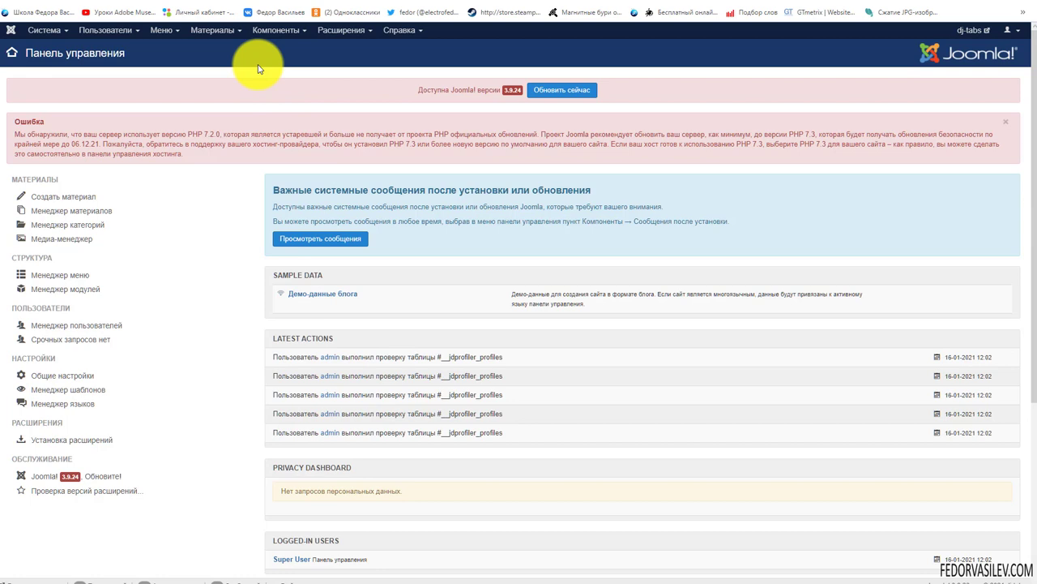
left_click(276, 33)
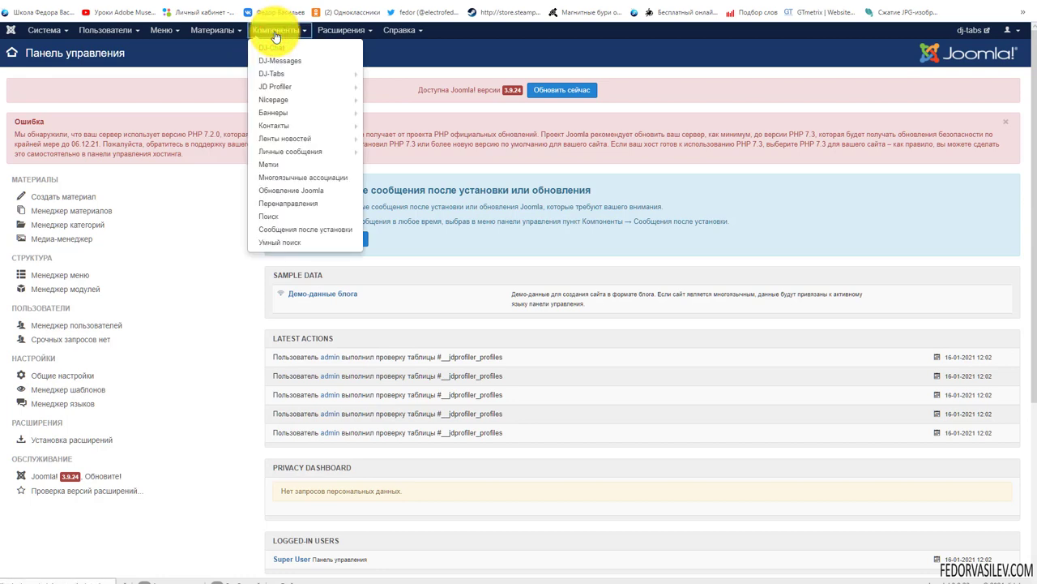
mouse_move(269, 94)
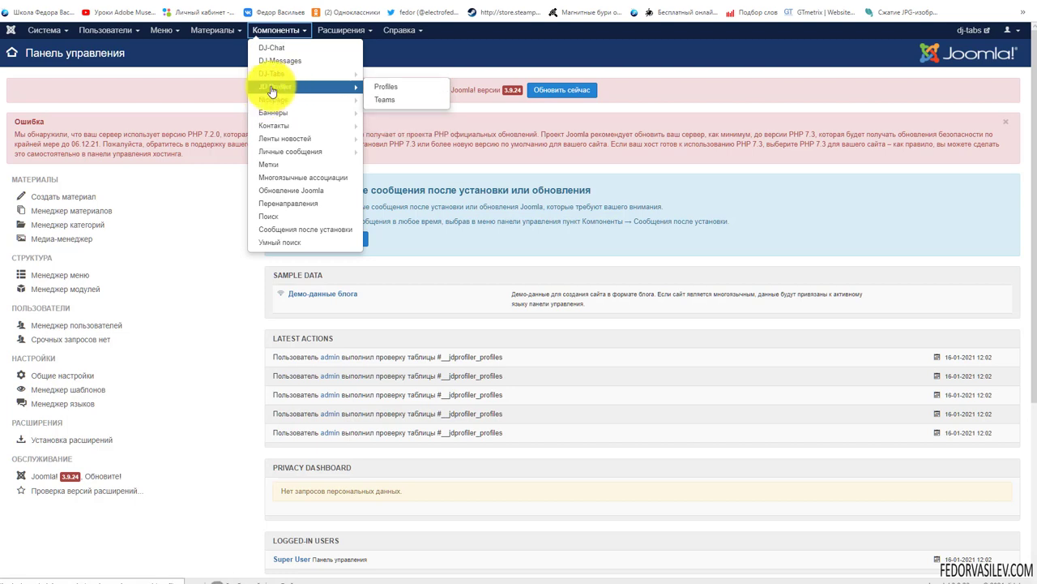
left_click(287, 86)
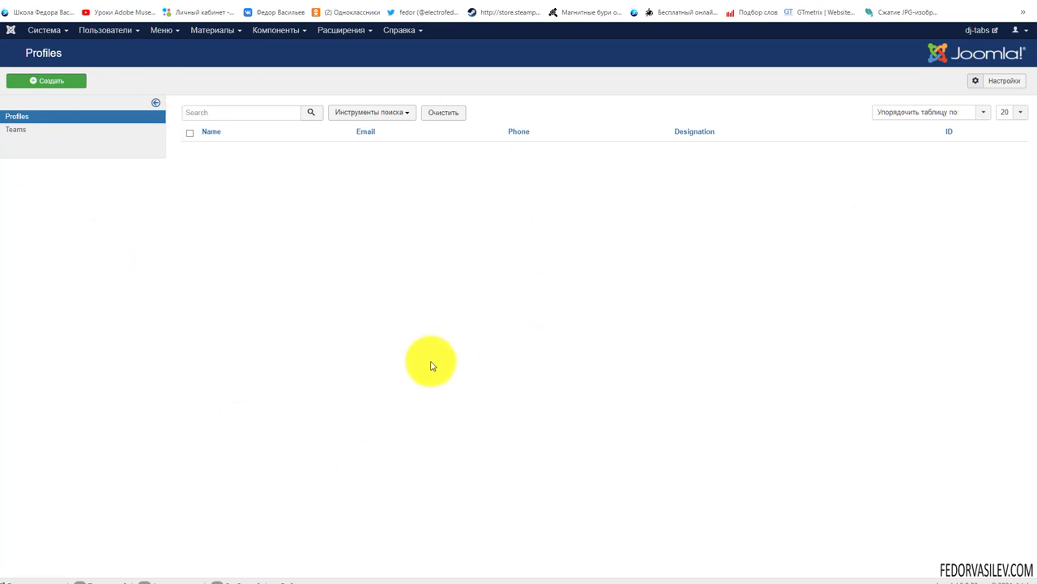
- Create a JD Profiler team titled "Руководители", then save and close it
left_click(17, 130)
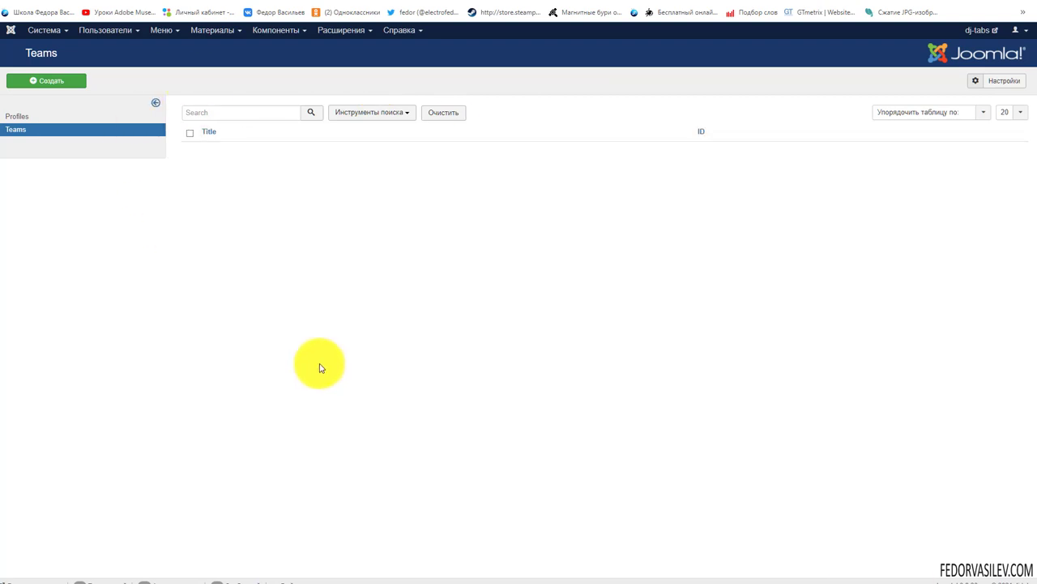
left_click(46, 85)
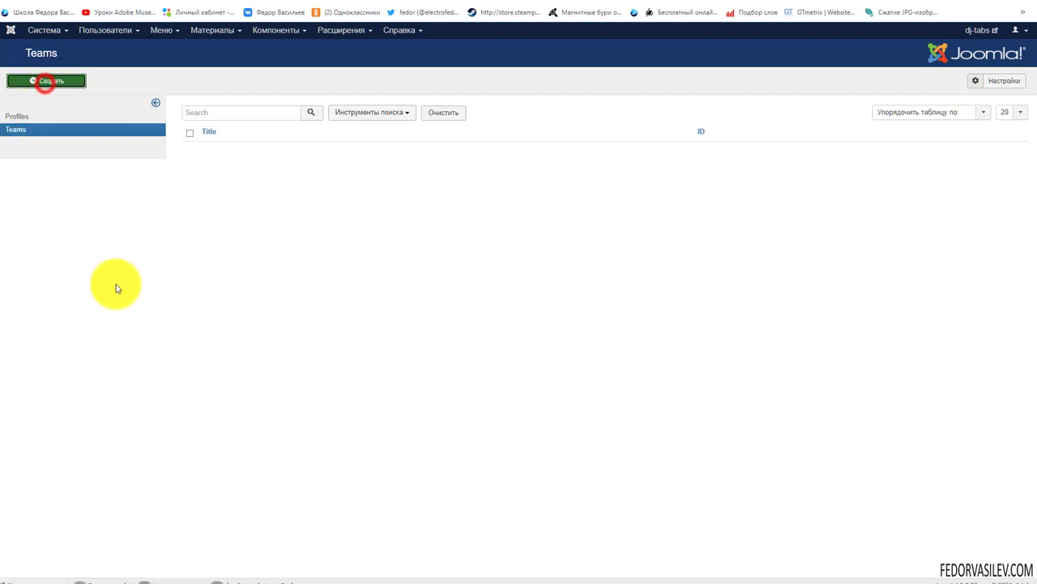
left_click(136, 141)
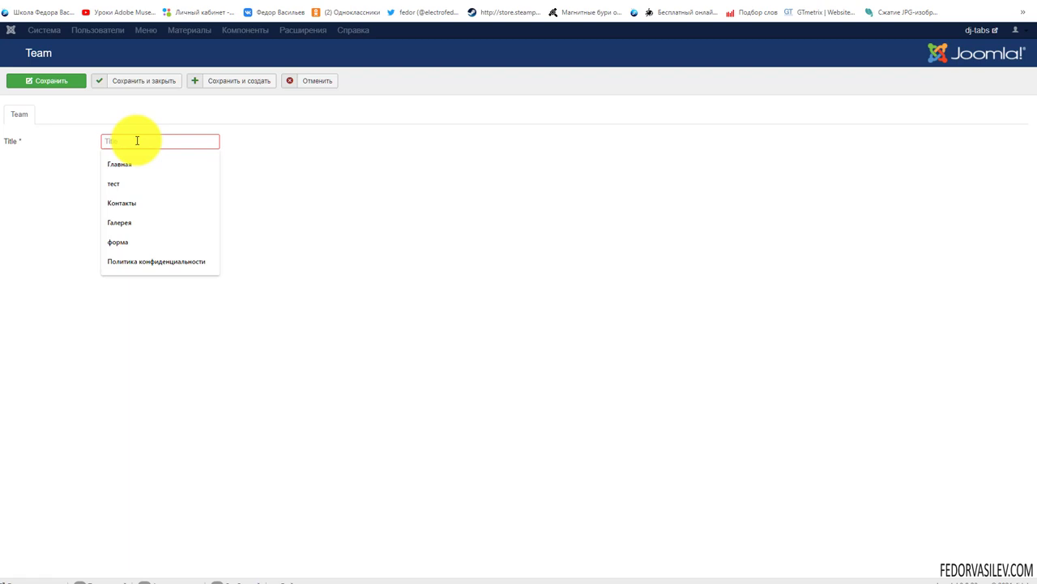
type("Руководители")
left_click(124, 167)
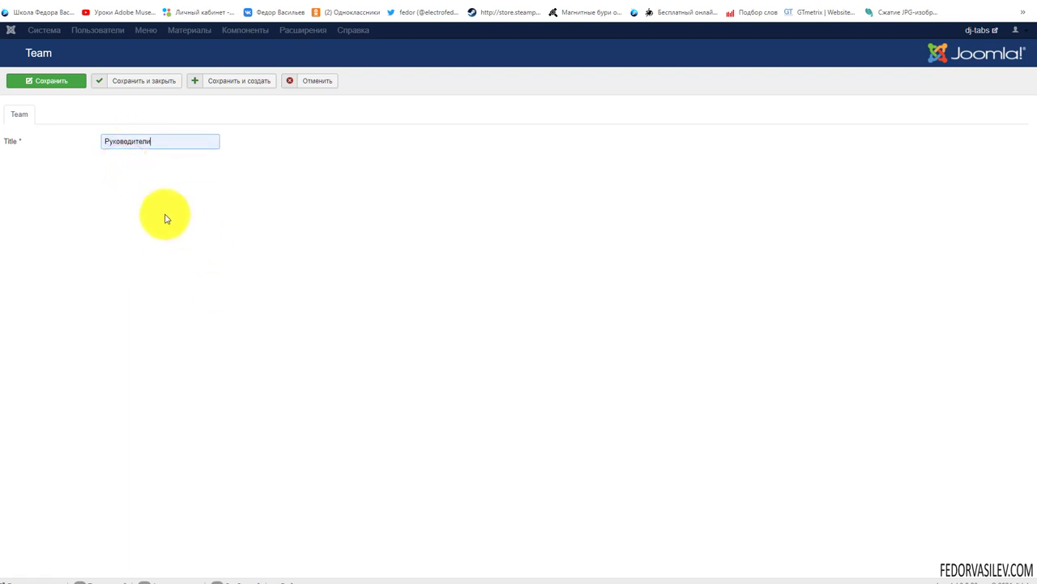
left_click(128, 81)
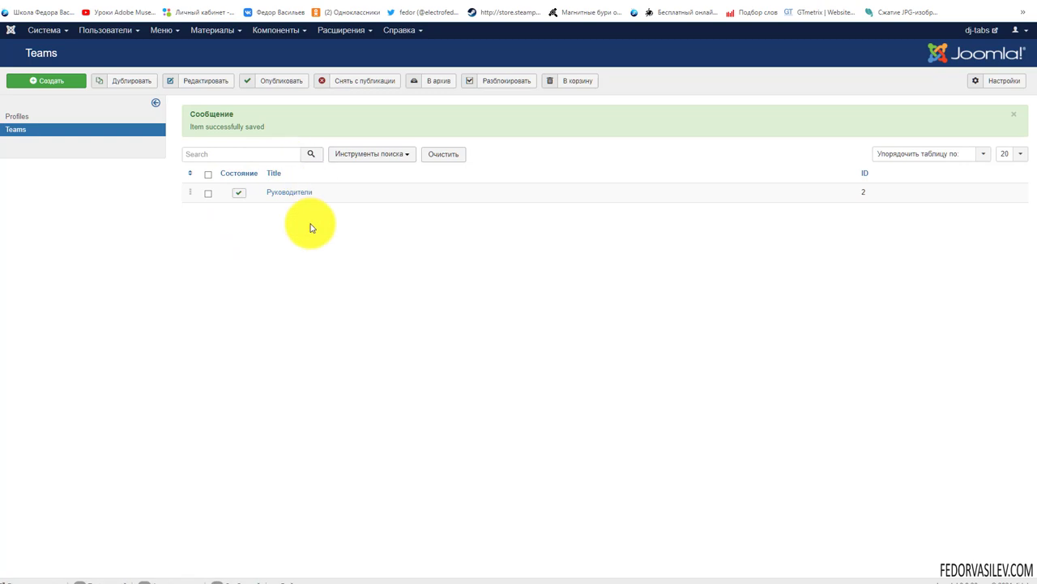
- Start a new JD Profiler profile and fill in the person's name
left_click(23, 117)
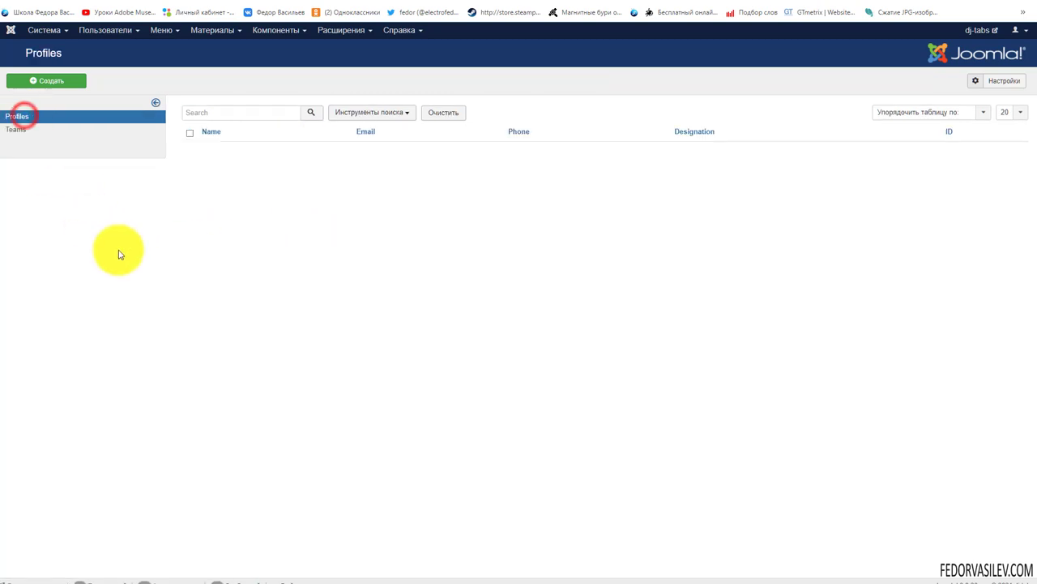
left_click(51, 82)
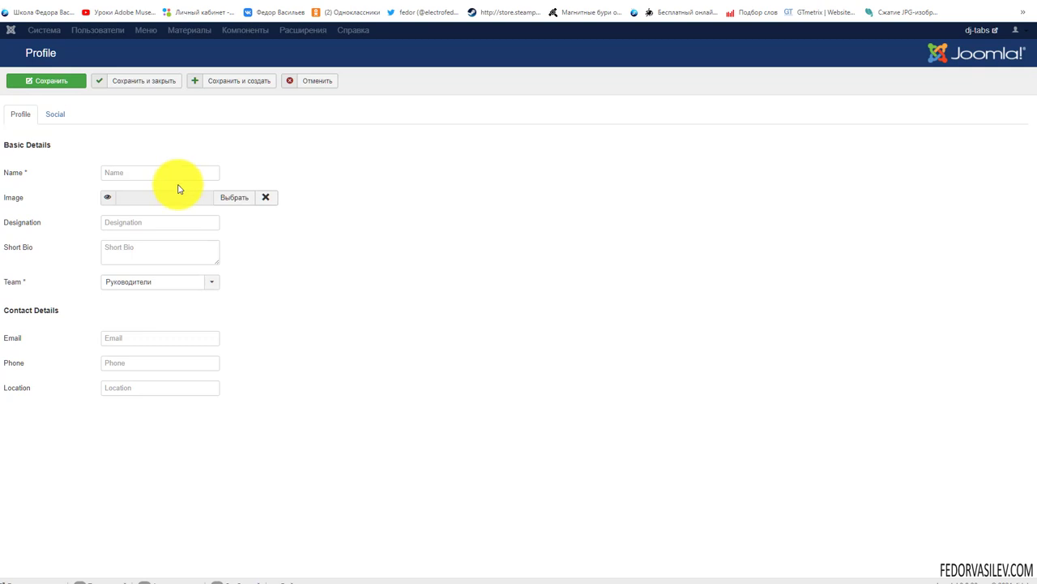
left_click(135, 173)
left_click(132, 195)
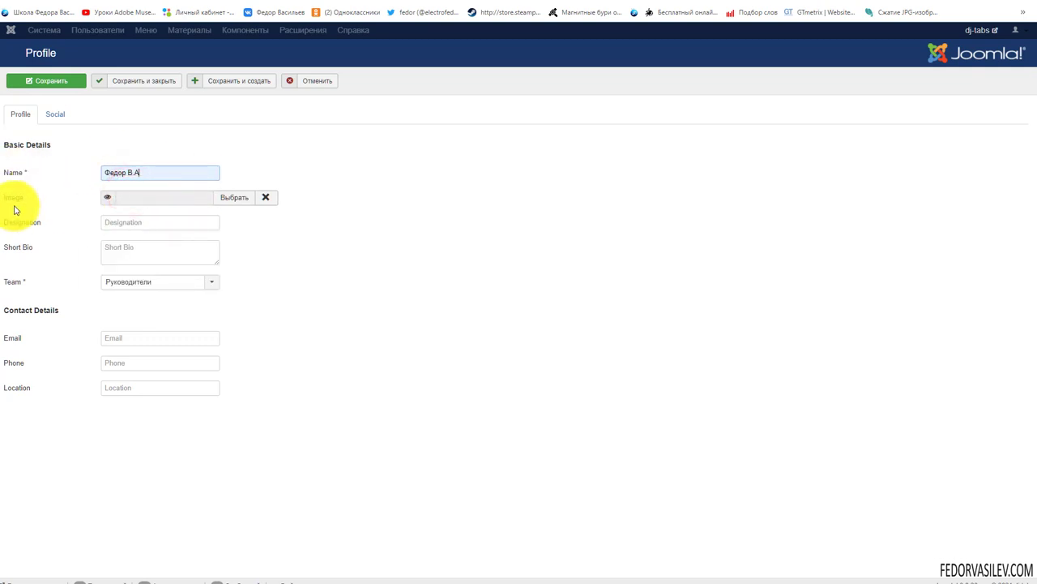
- Insert the existing image YA.jpg as the profile's picture
left_click(231, 197)
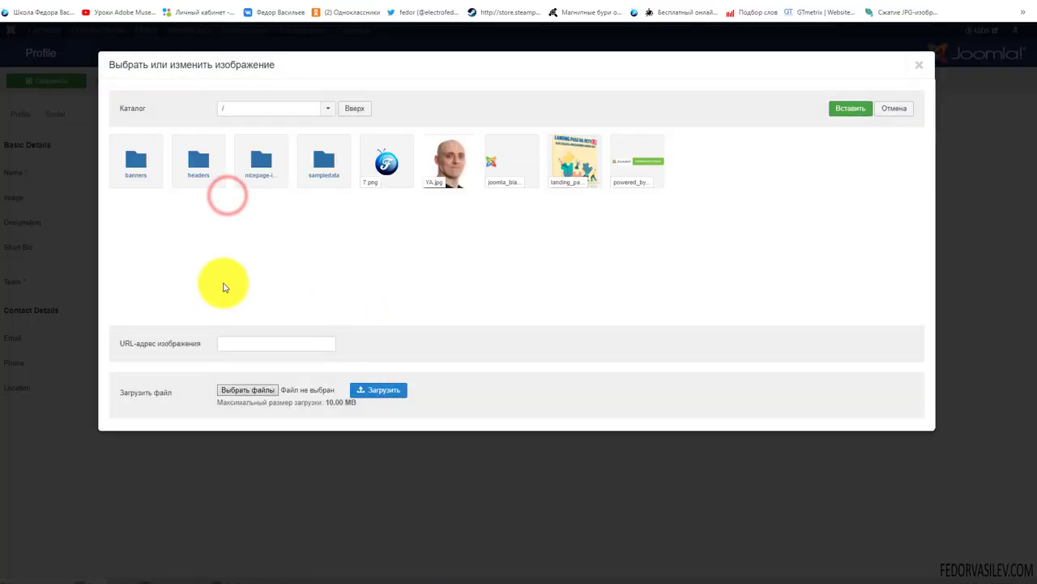
left_click(433, 178)
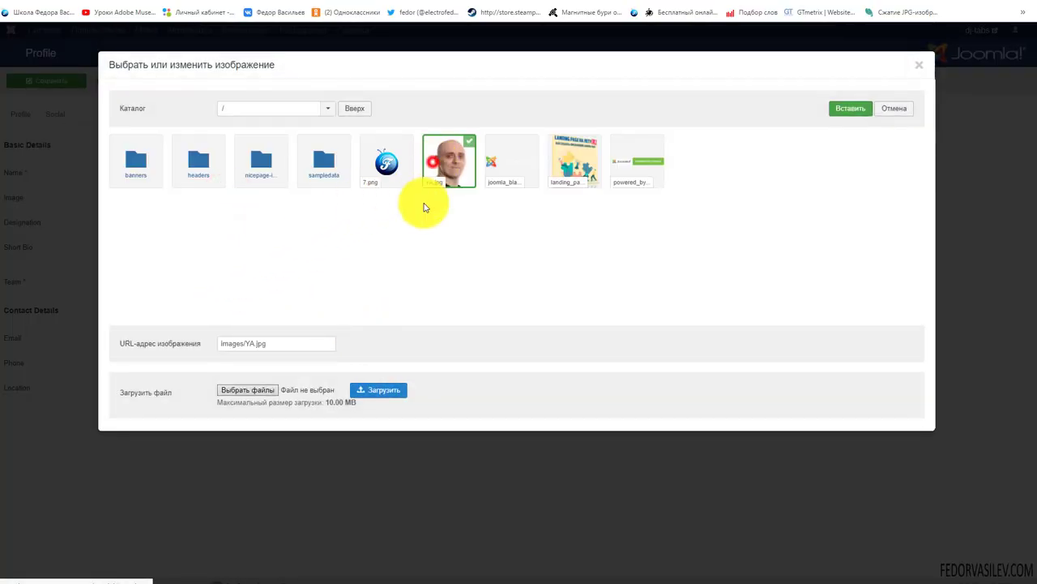
left_click(837, 112)
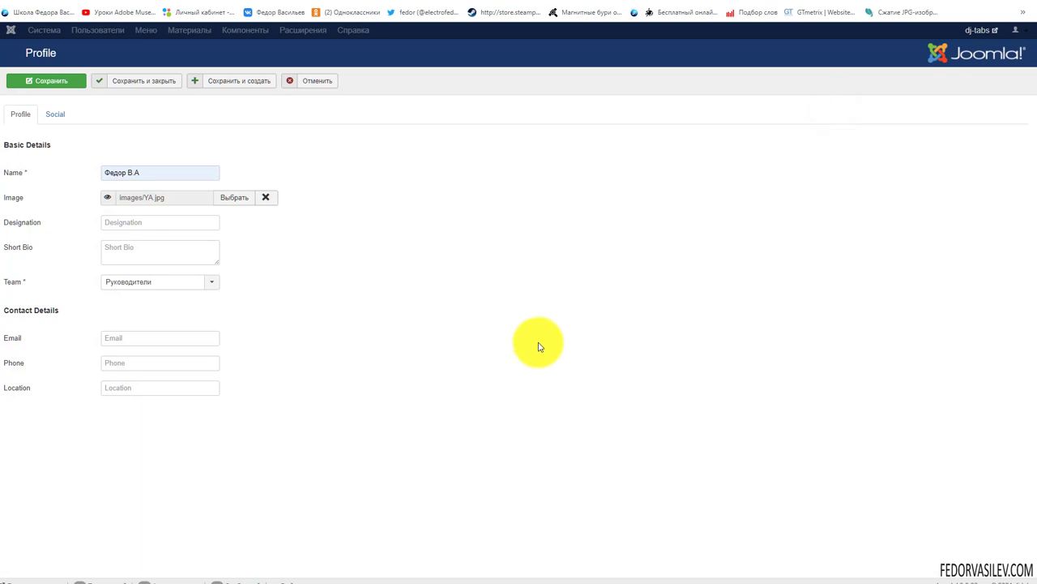
- Set the designation to "Руководитель", paste the copied biography into Short Bio and enlarge that text area
left_click(121, 224)
left_click(121, 262)
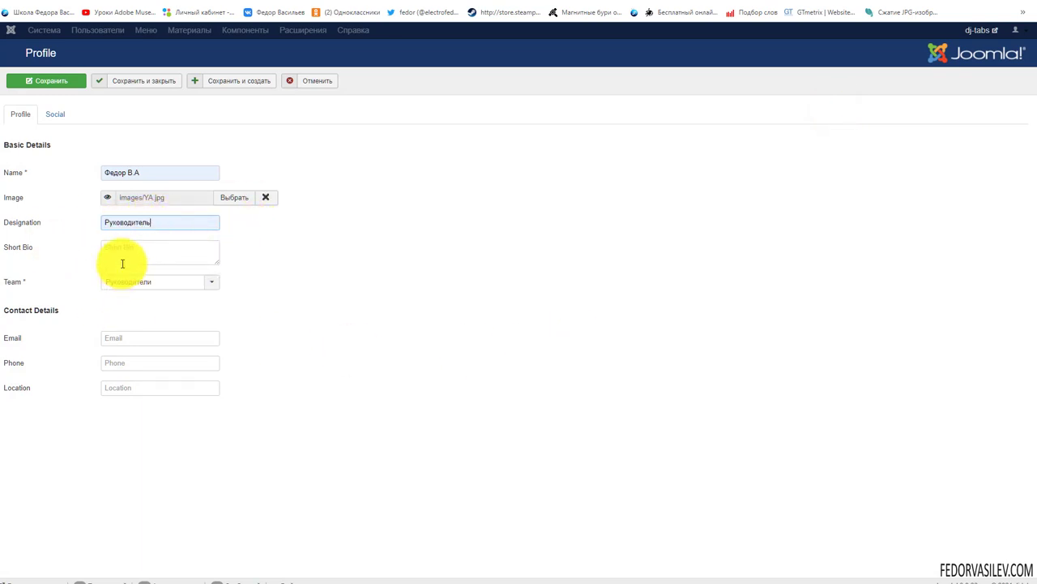
left_click(117, 250)
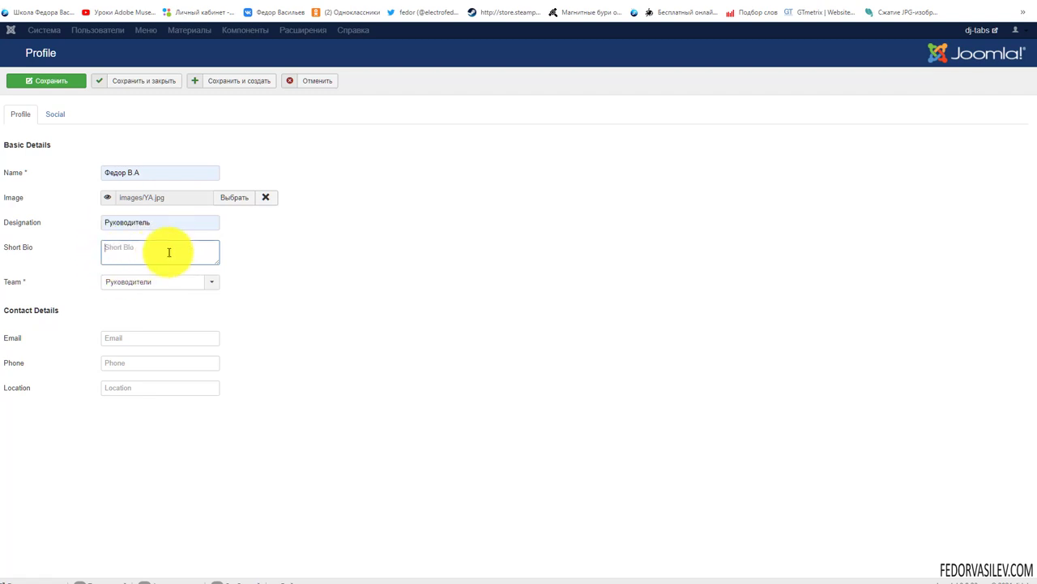
key("ctrl+v")
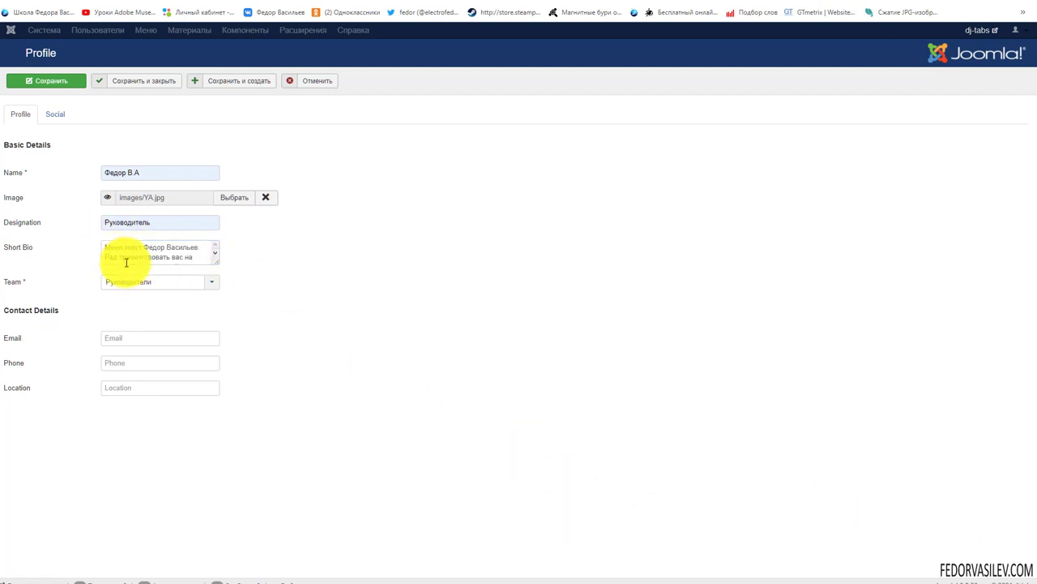
left_click_drag(143, 252, 337, 364)
left_click(292, 331)
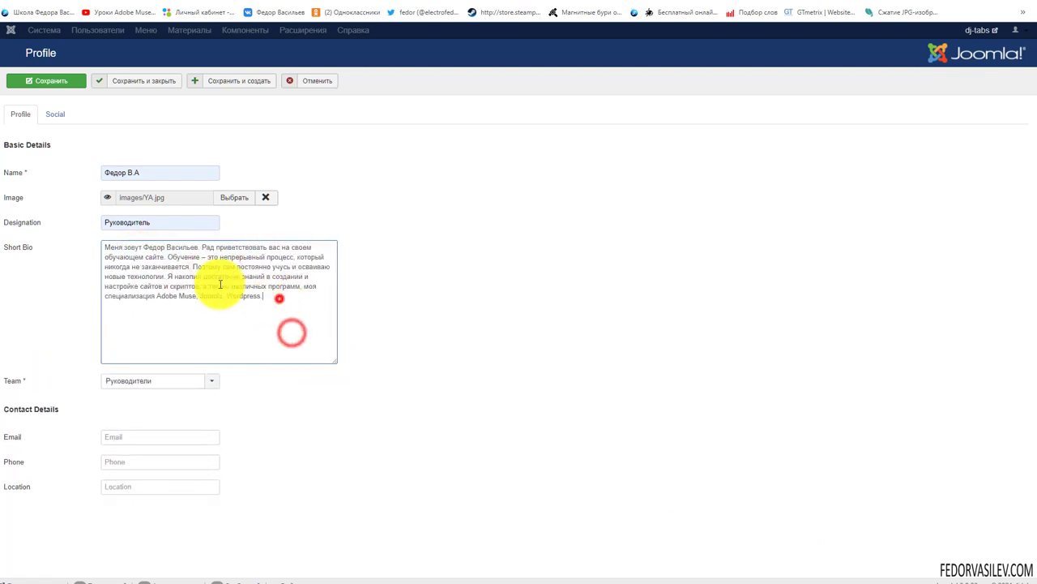
key("ctrl+a")
left_click(403, 282)
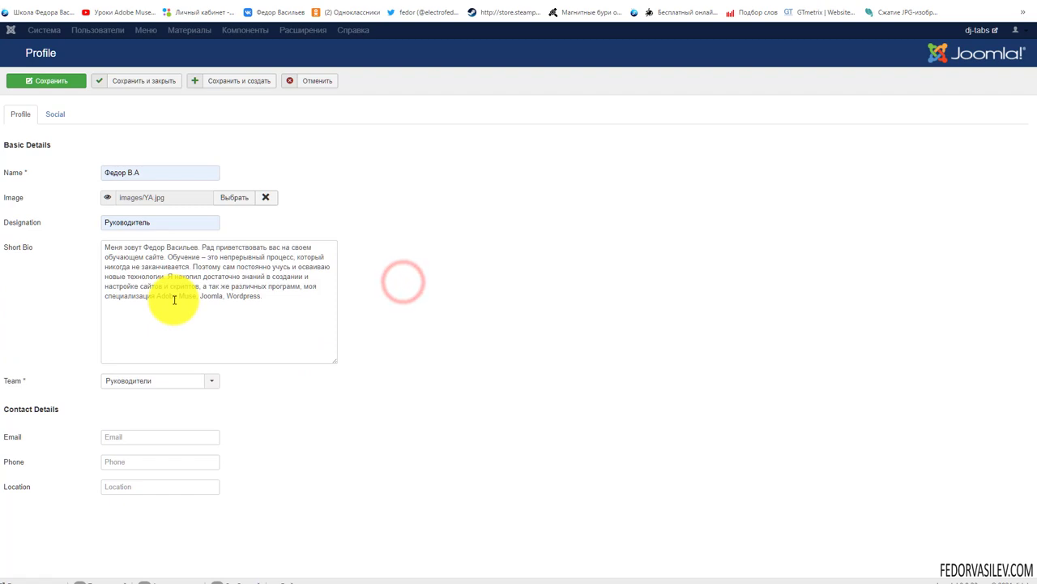
- Check which teams can be assigned to the profile, leaving the current choice selected
left_click(166, 378)
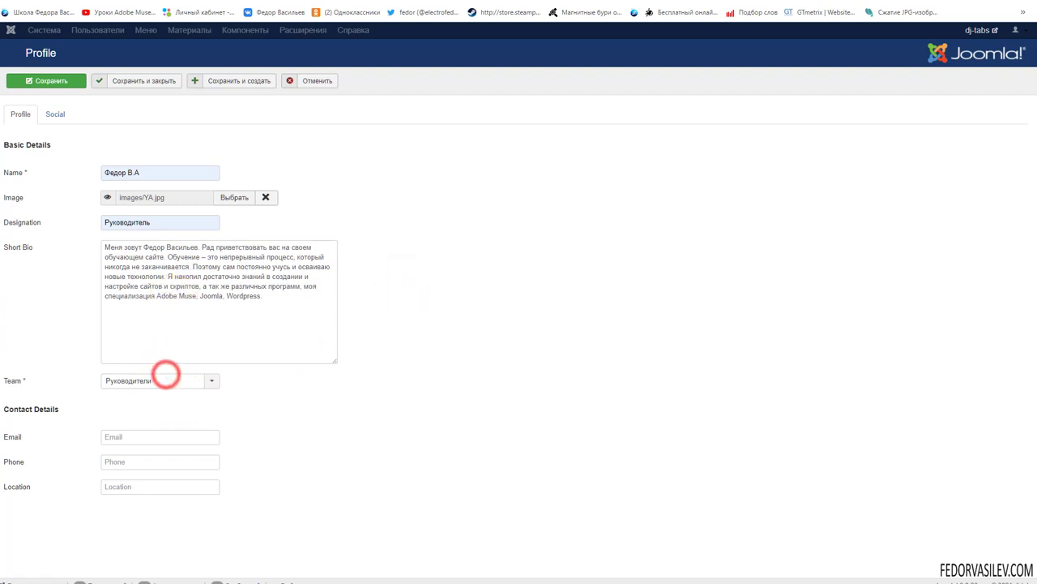
left_click(129, 382)
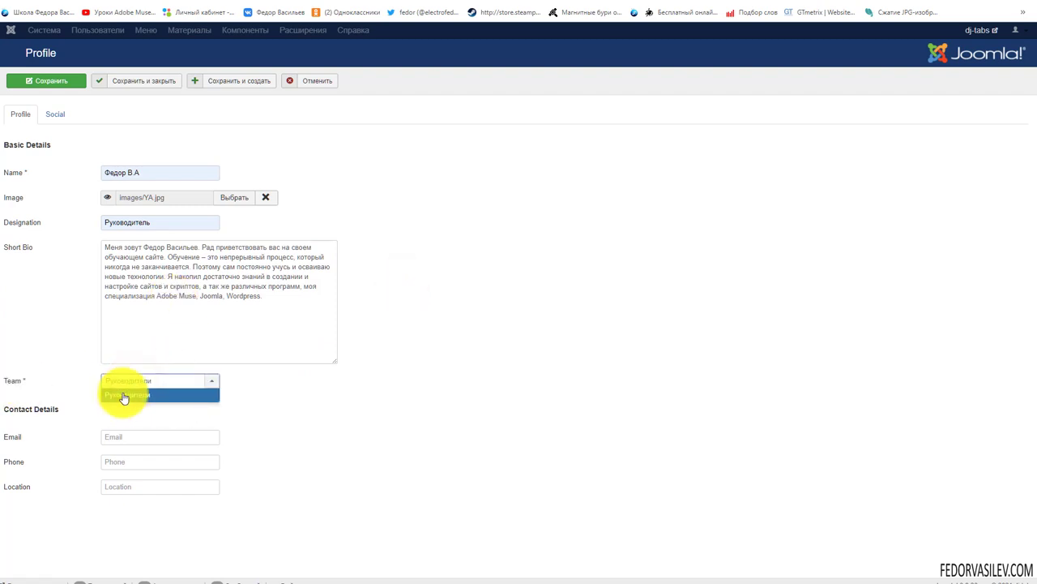
left_click(96, 410)
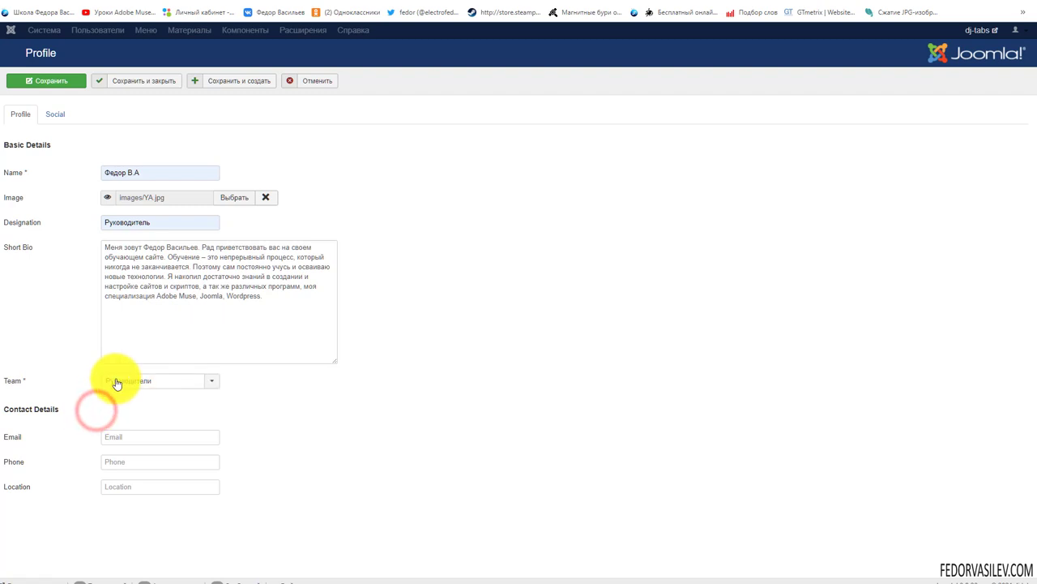
left_click(116, 383)
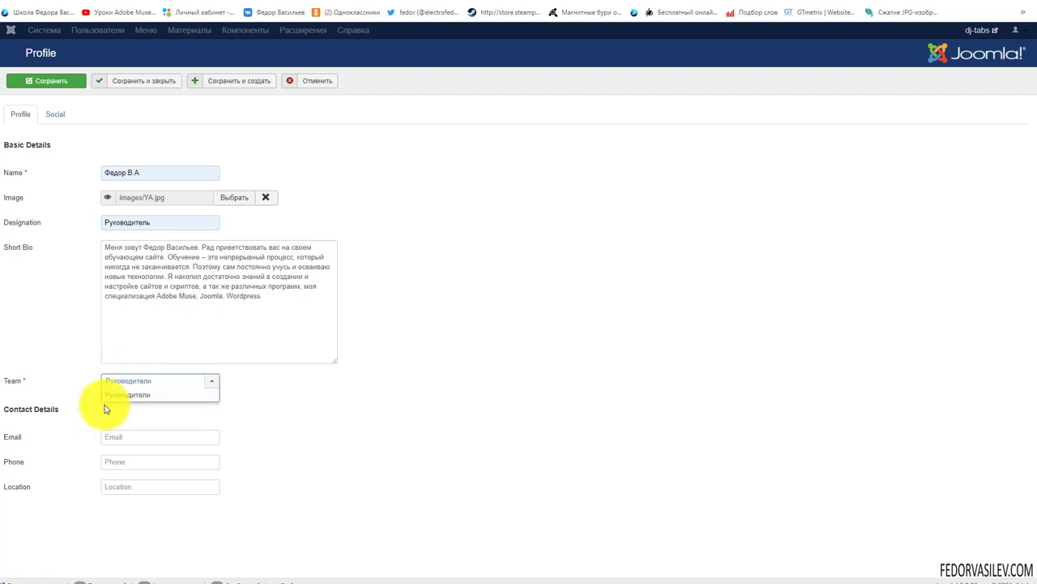
left_click(270, 433)
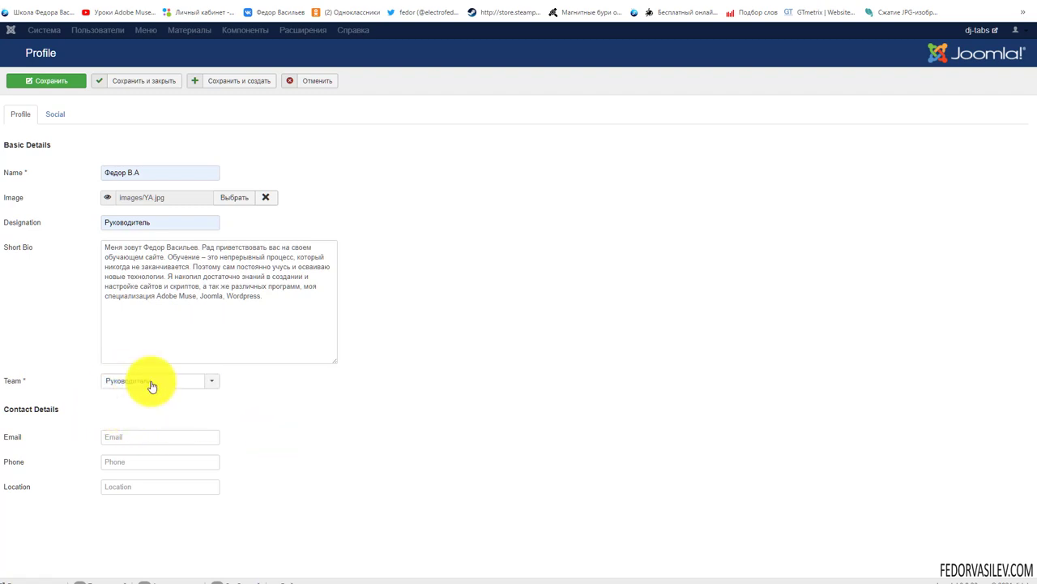
- Fill in the contact's e-mail and phone number, set the location to "Ульяновск", and save the profile
left_click(121, 433)
left_click(136, 478)
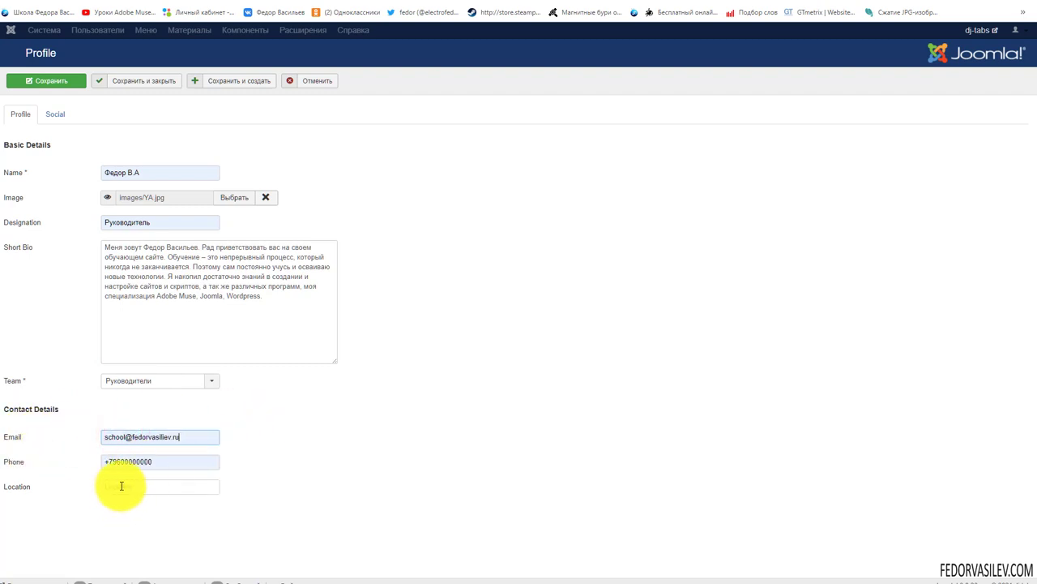
left_click(121, 485)
left_click(127, 521)
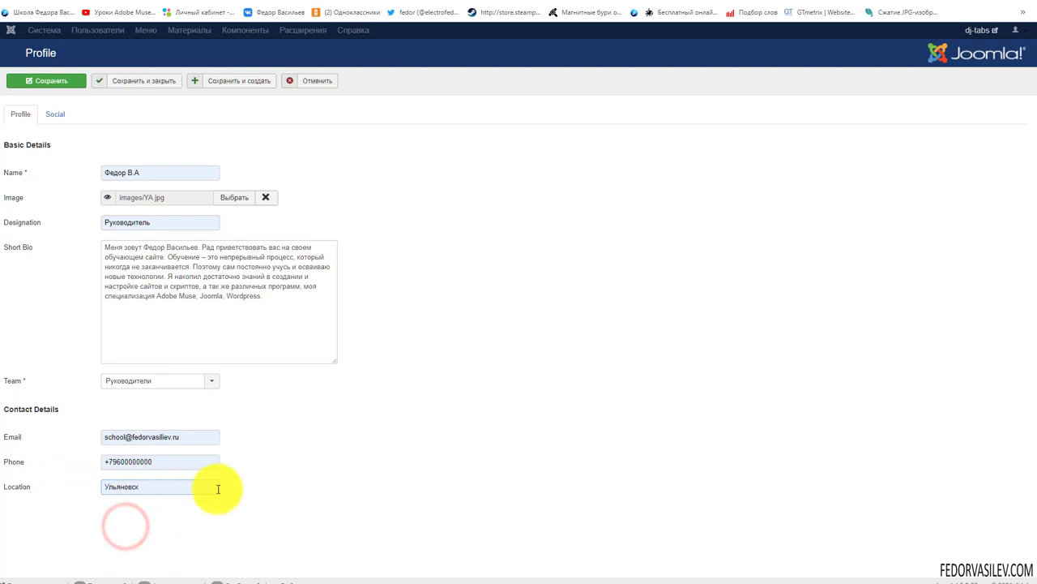
left_click(48, 79)
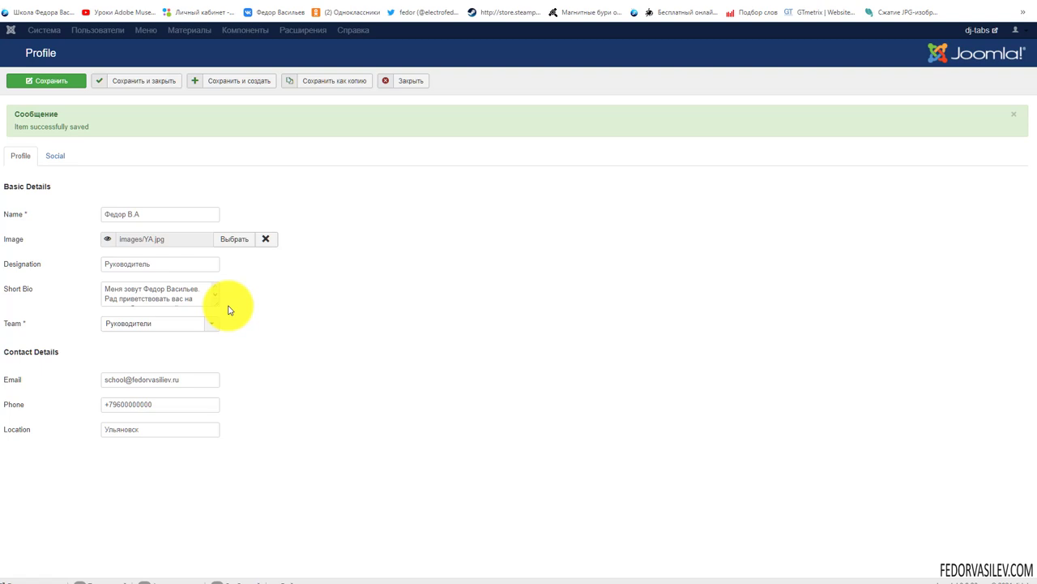
- Add a social profile with the VK icon and the address of the team member's VK page
left_click(55, 156)
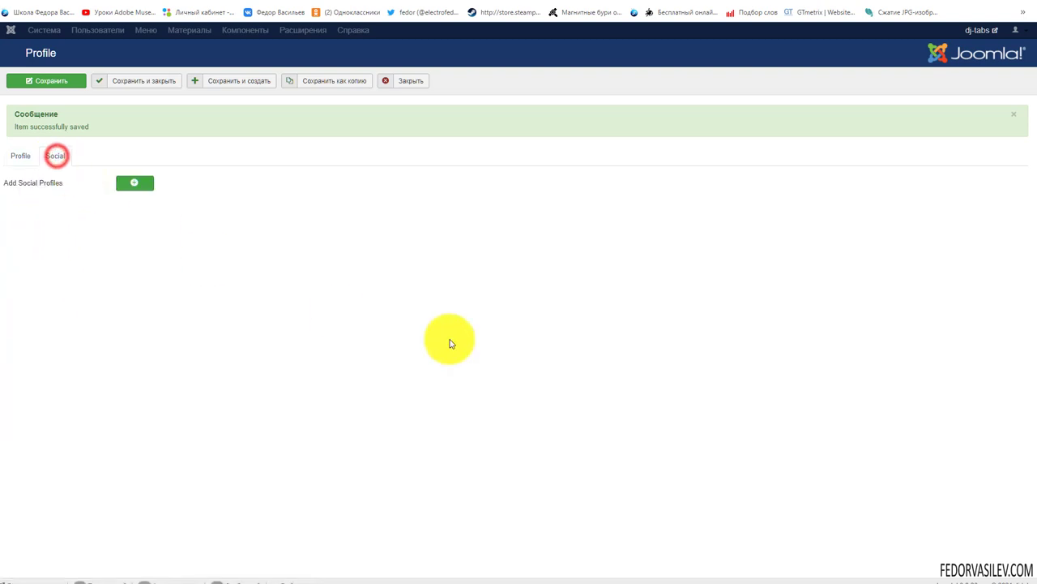
left_click(135, 186)
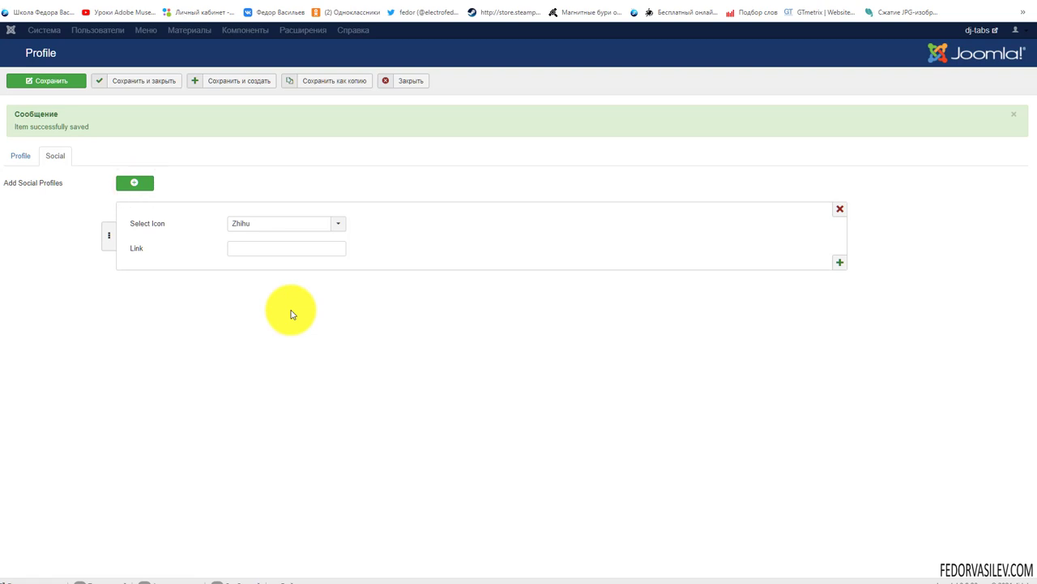
left_click(338, 224)
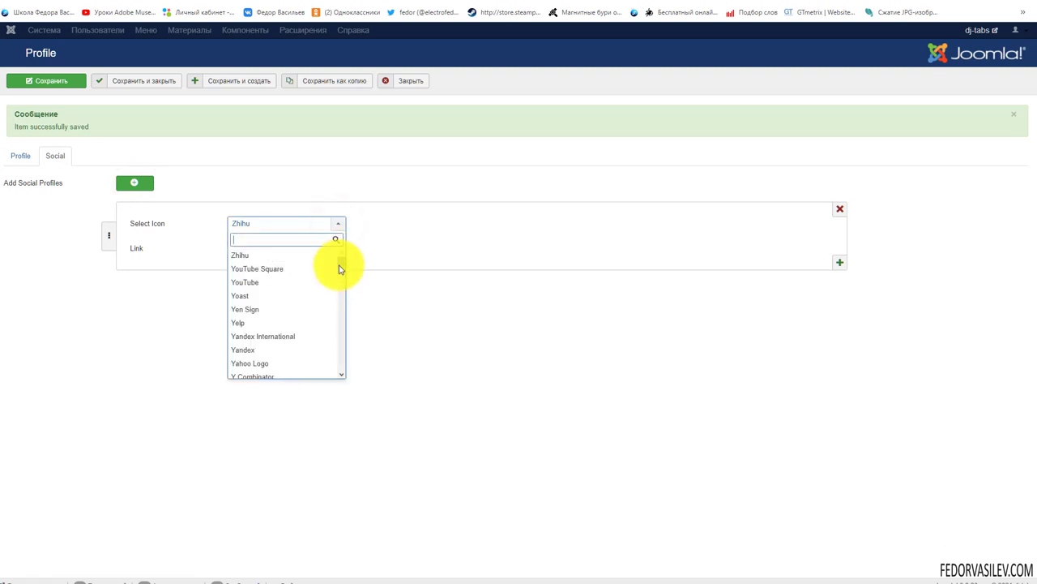
mouse_move(339, 269)
left_mouse_down()
mouse_move(352, 377)
mouse_move(324, 269)
left_mouse_up()
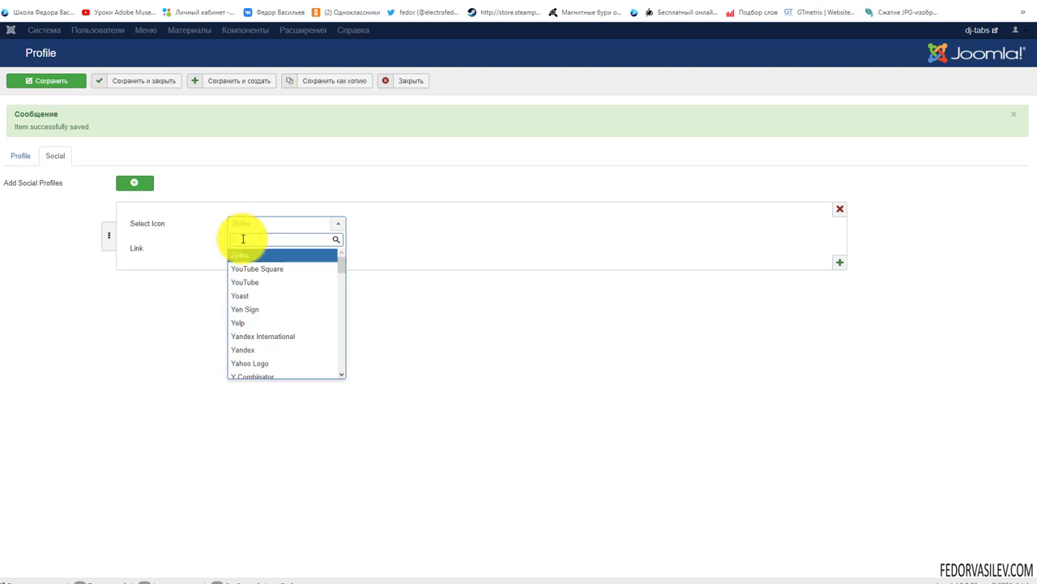
type("vk")
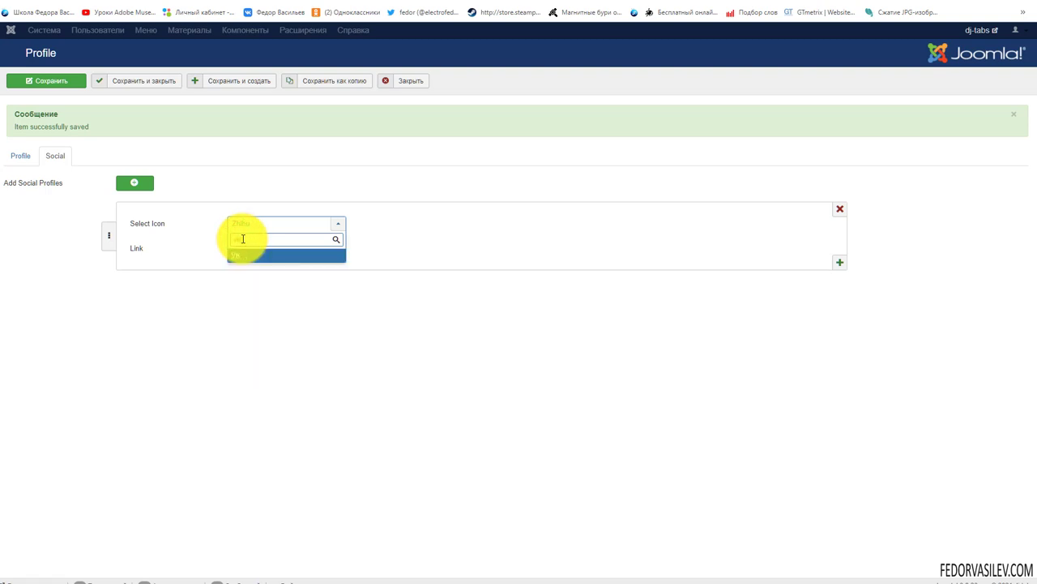
left_click(236, 259)
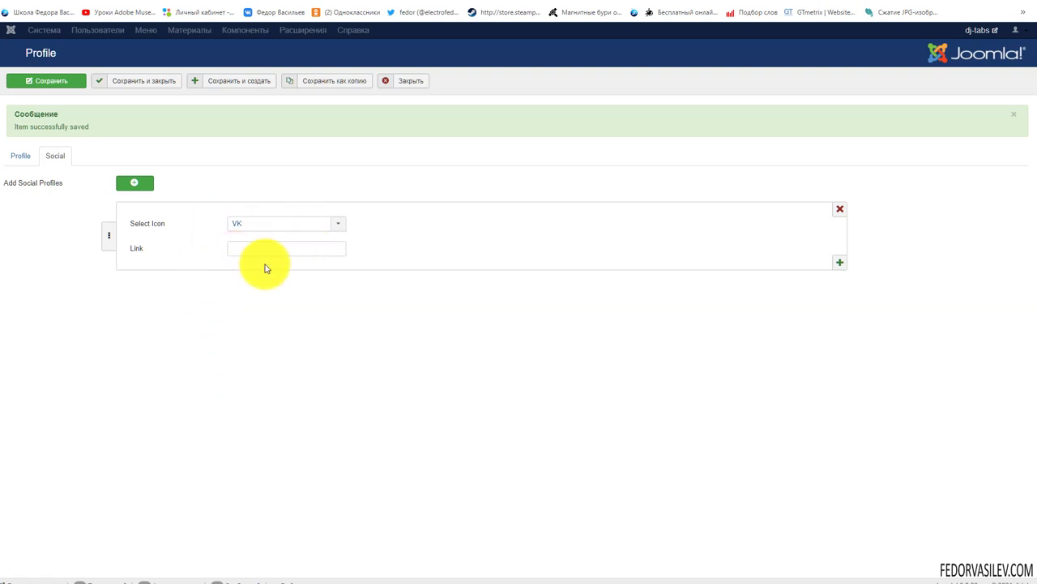
left_click(249, 271)
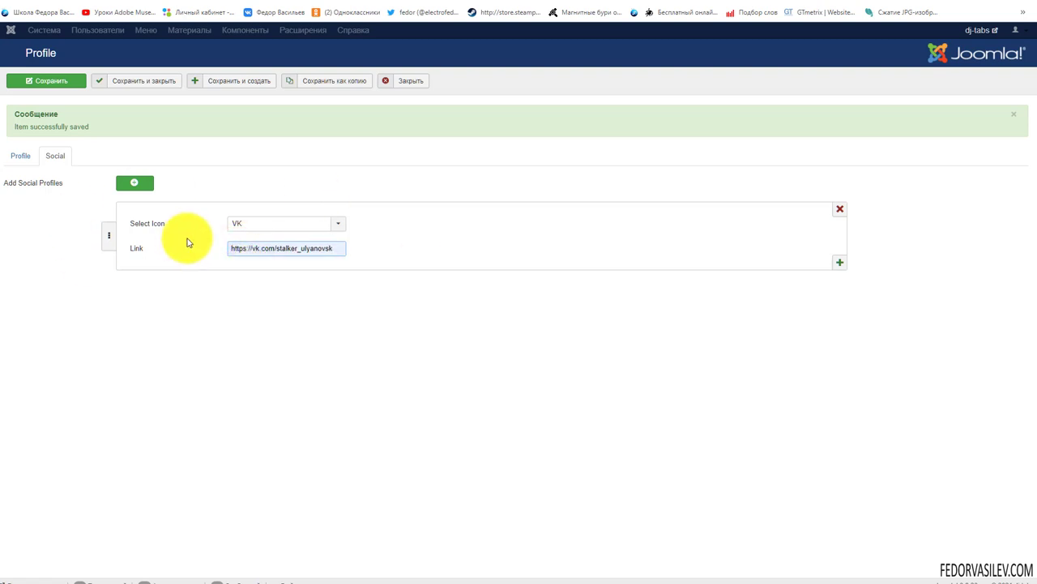
- Add a second social profile with the Odnoklassniki icon and "#" as its link
left_click(135, 182)
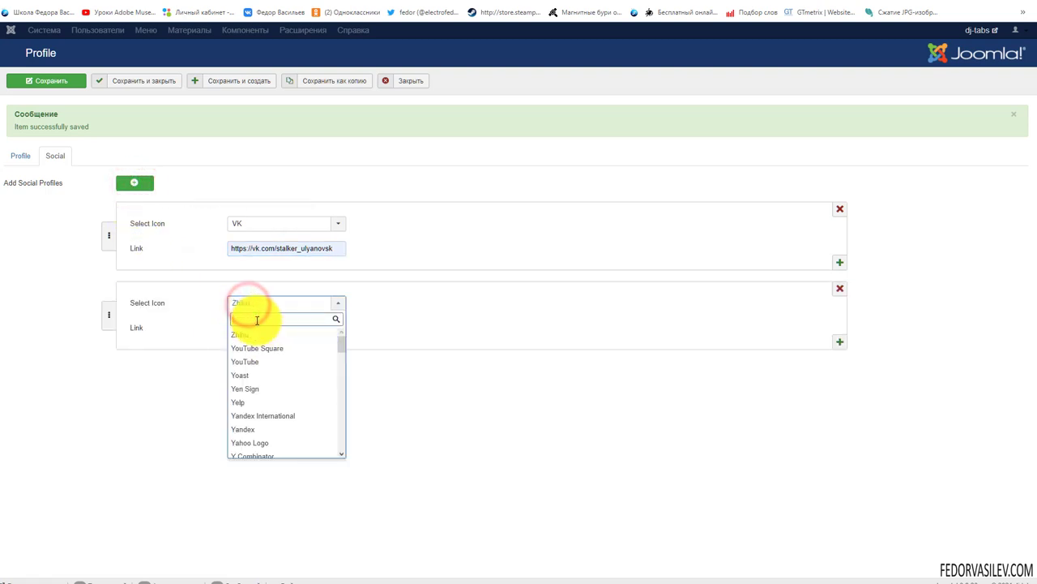
type("ok")
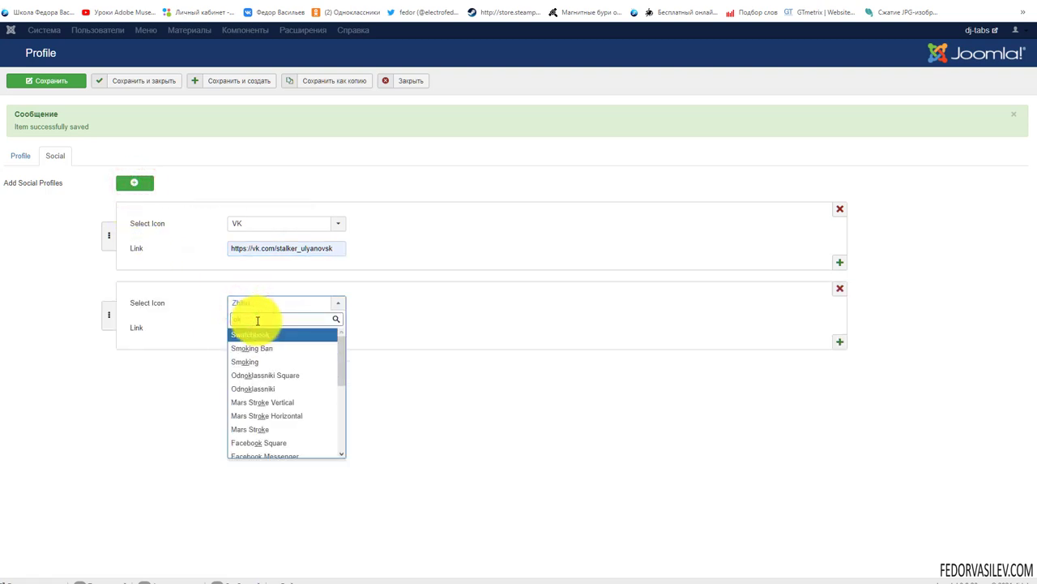
left_click(270, 390)
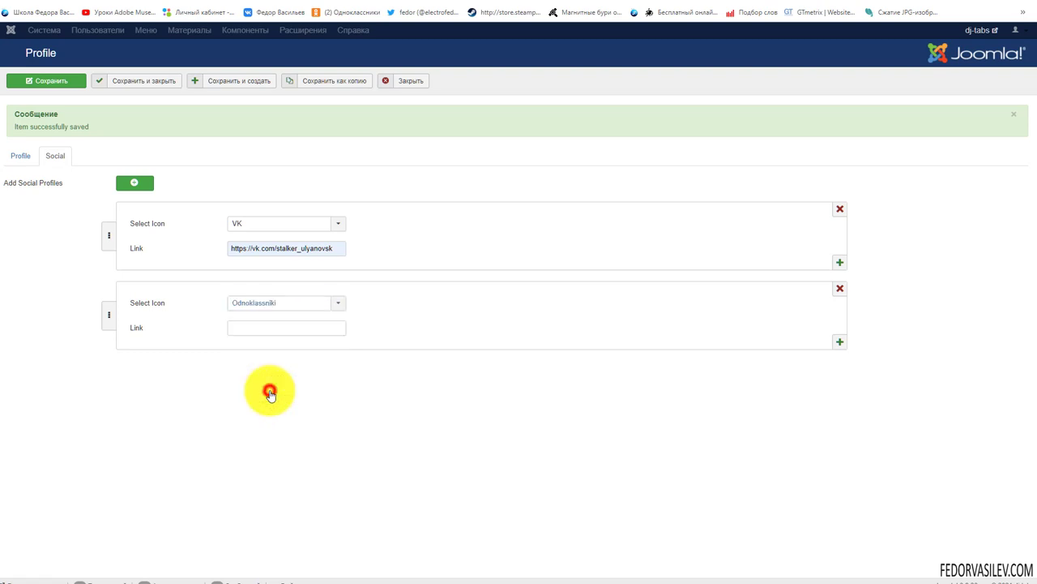
left_click(241, 351)
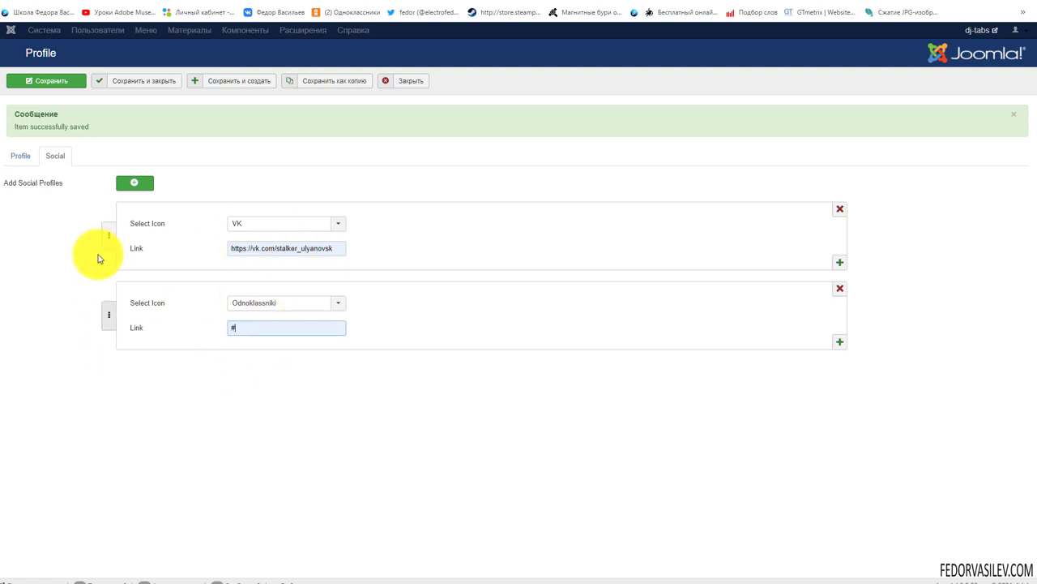
- Add a third social profile with the Instagram icon and "#" as its link, and save the profile
left_click(134, 182)
left_click(251, 389)
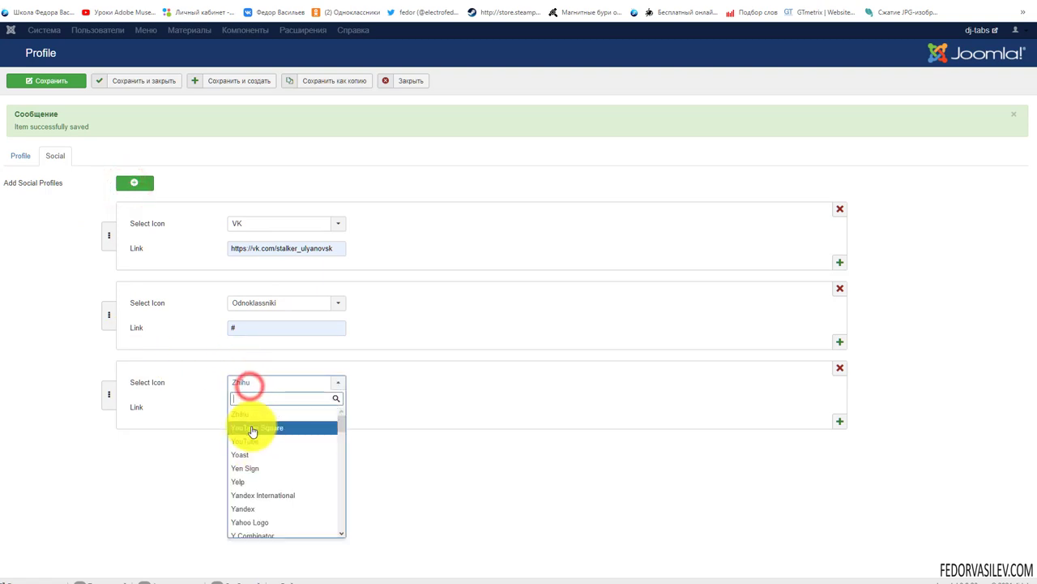
type("Ins")
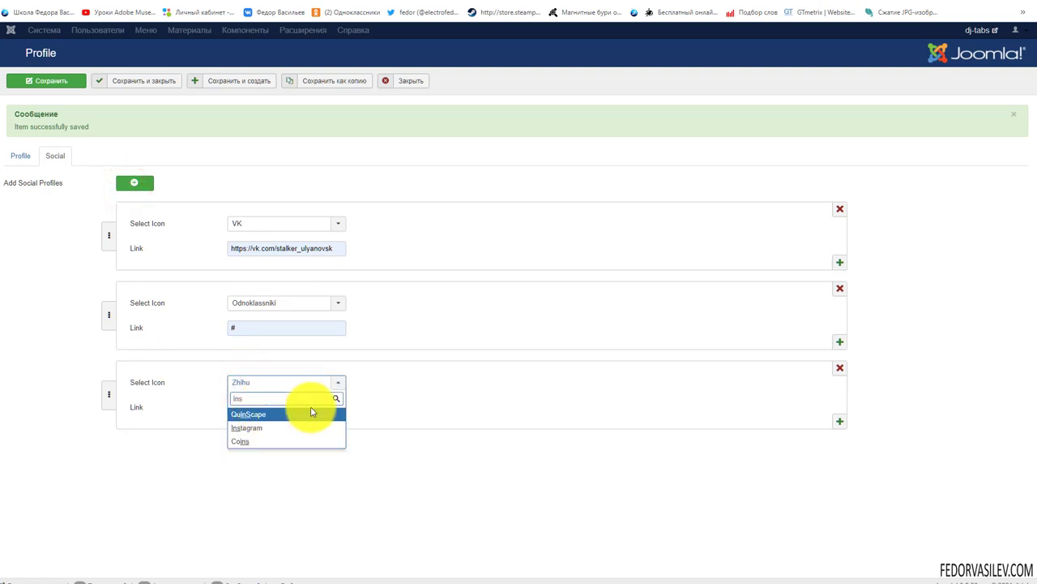
left_click(251, 426)
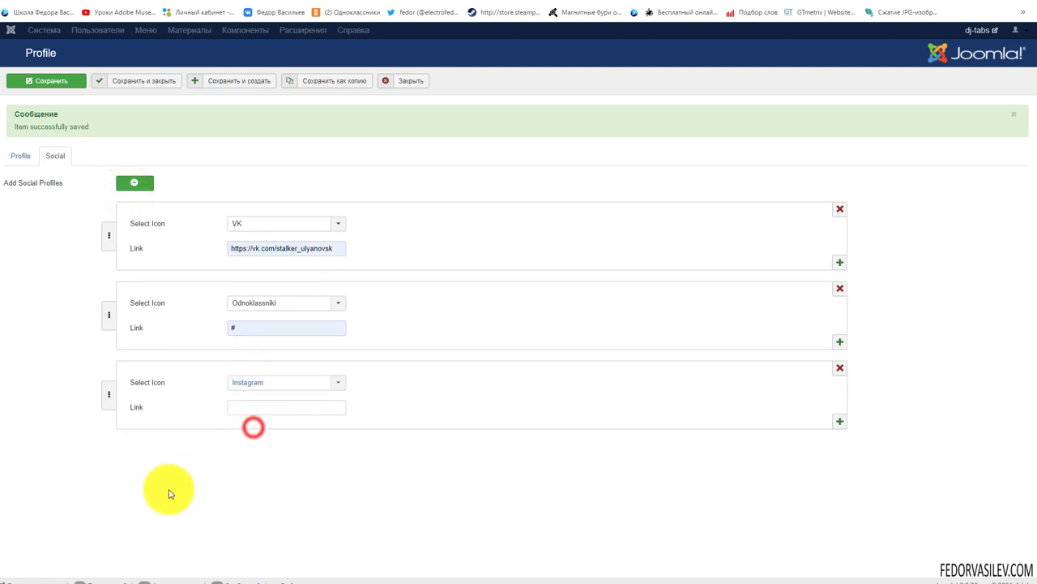
type("#")
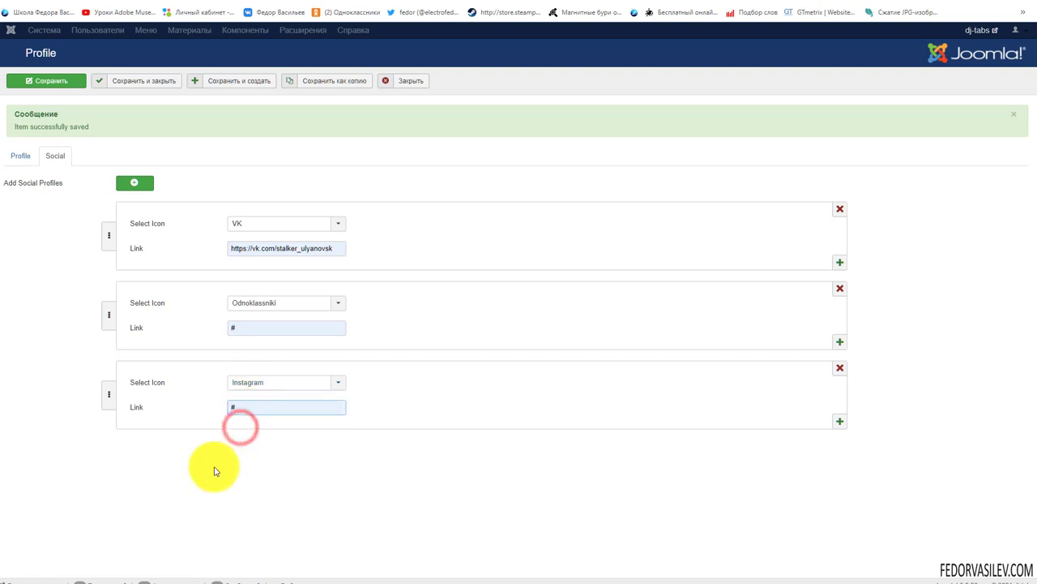
left_click(64, 80)
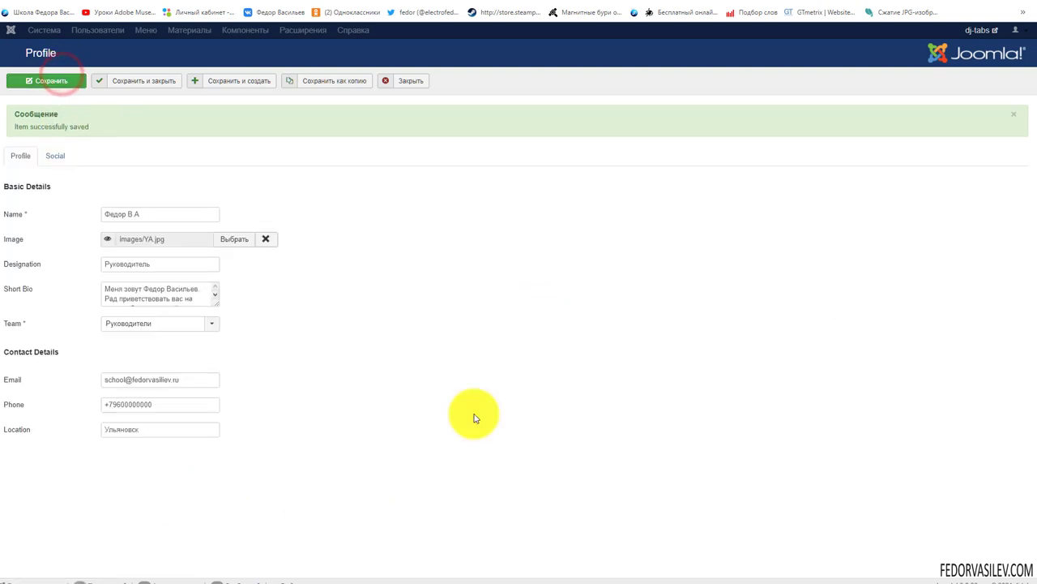
- Check the saved social links and how they can be reordered, and save and close the profile
left_click(62, 159)
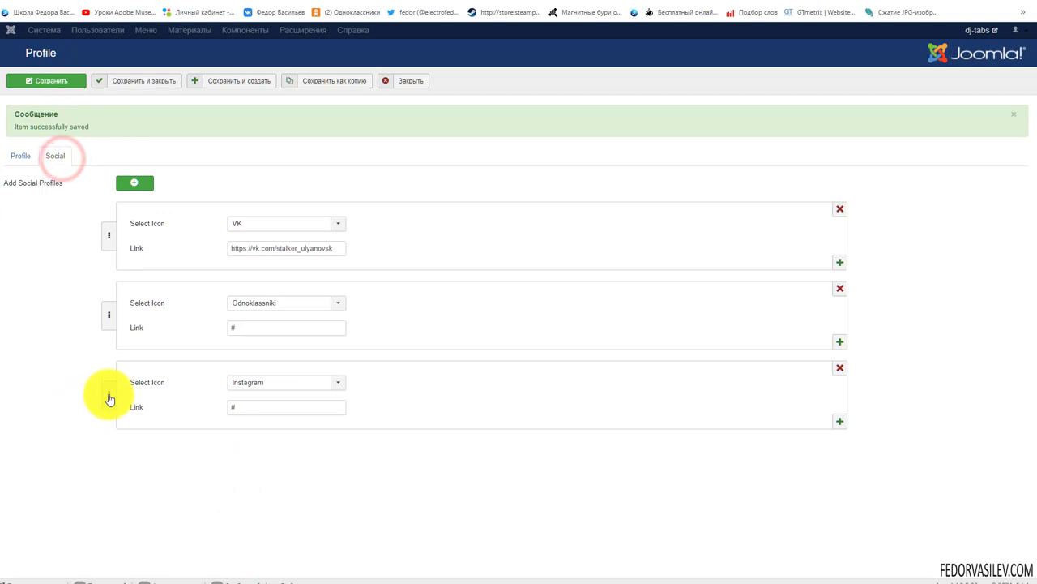
left_click_drag(111, 397, 102, 464)
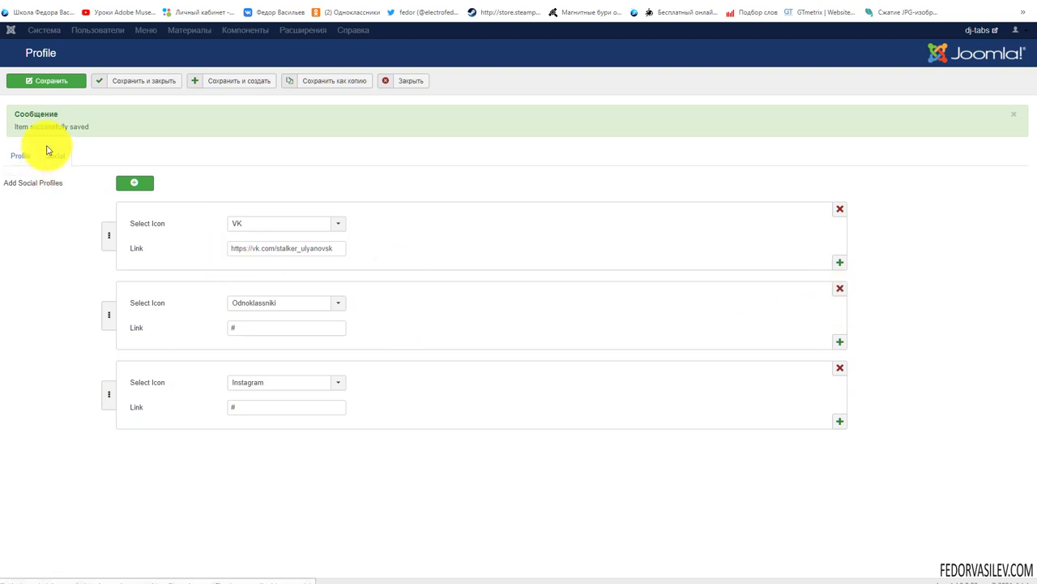
left_click(11, 162)
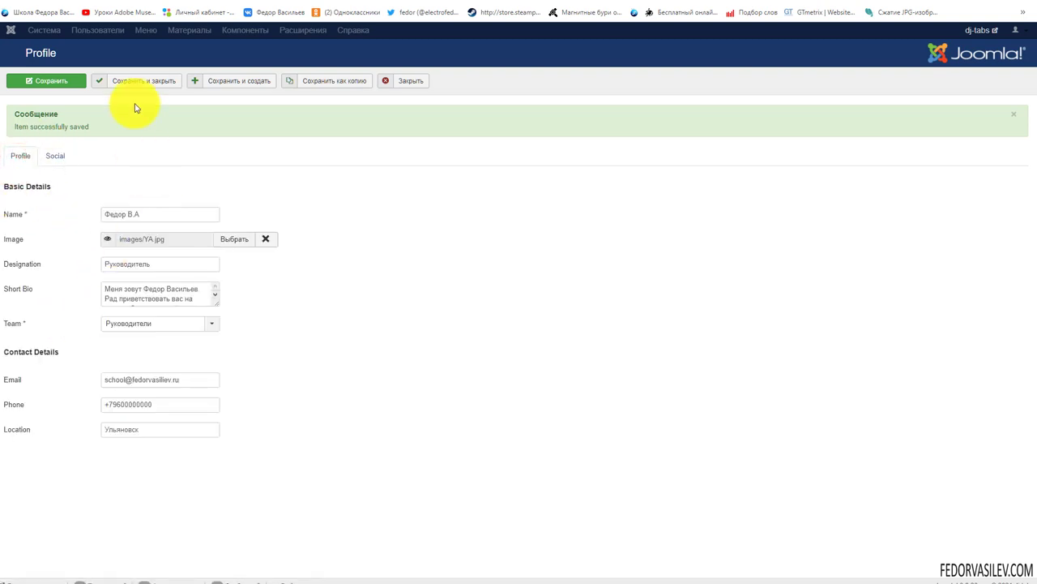
left_click(144, 84)
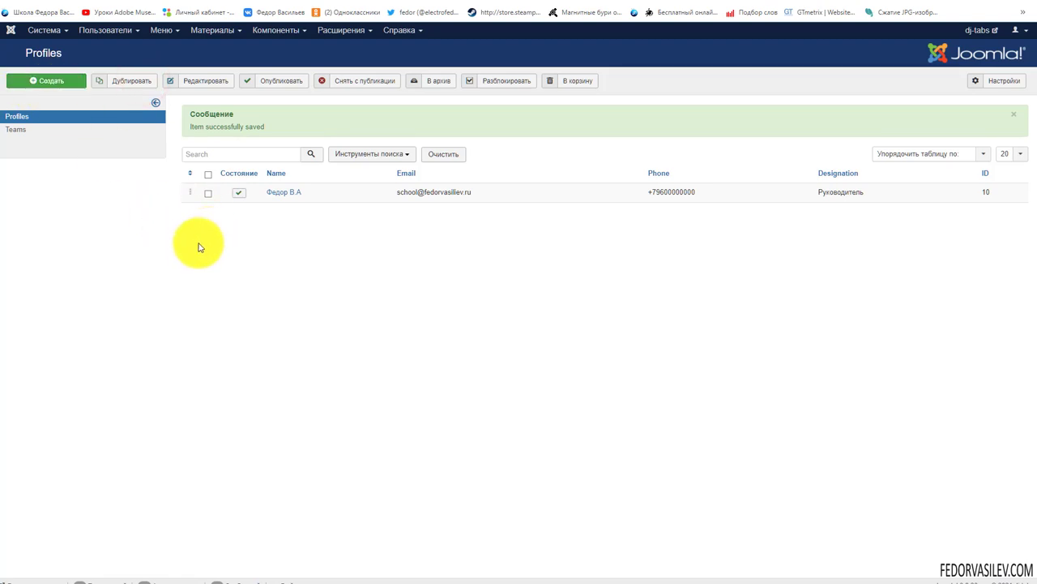
- Duplicate the profile, and keep duplicating all listed profiles until there are eight
left_click(210, 194)
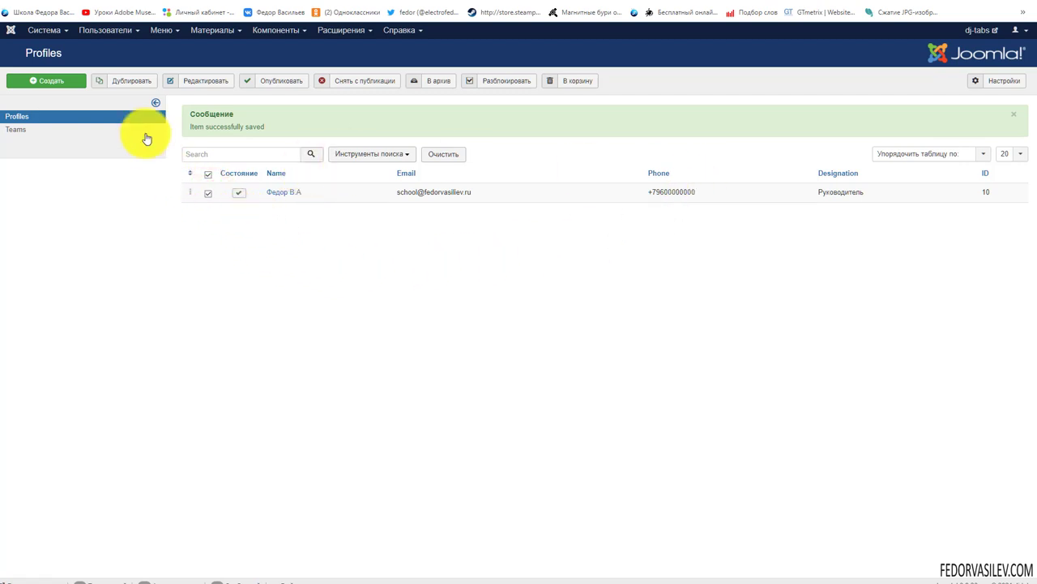
left_click(132, 79)
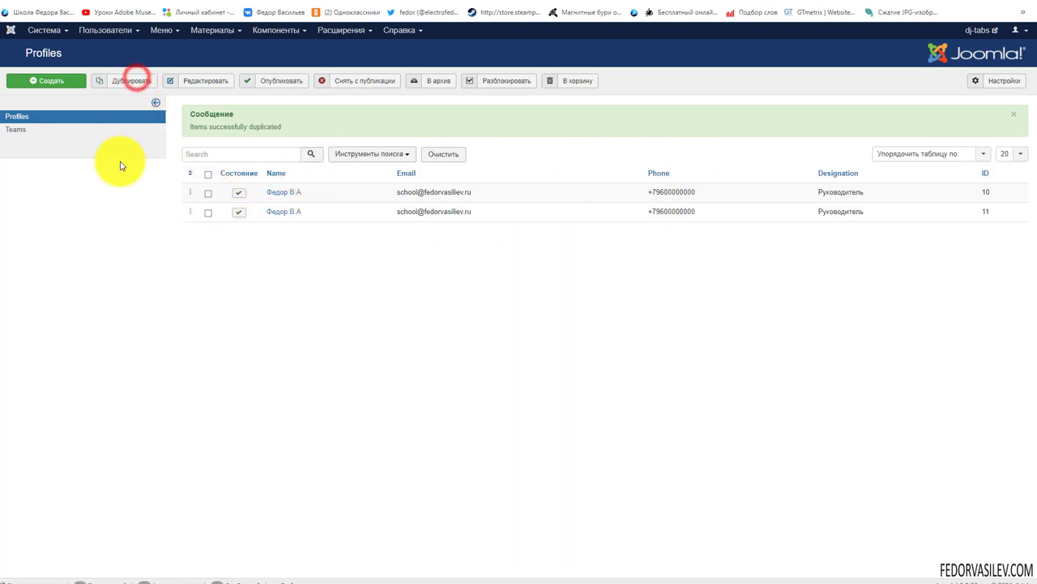
left_click(207, 175)
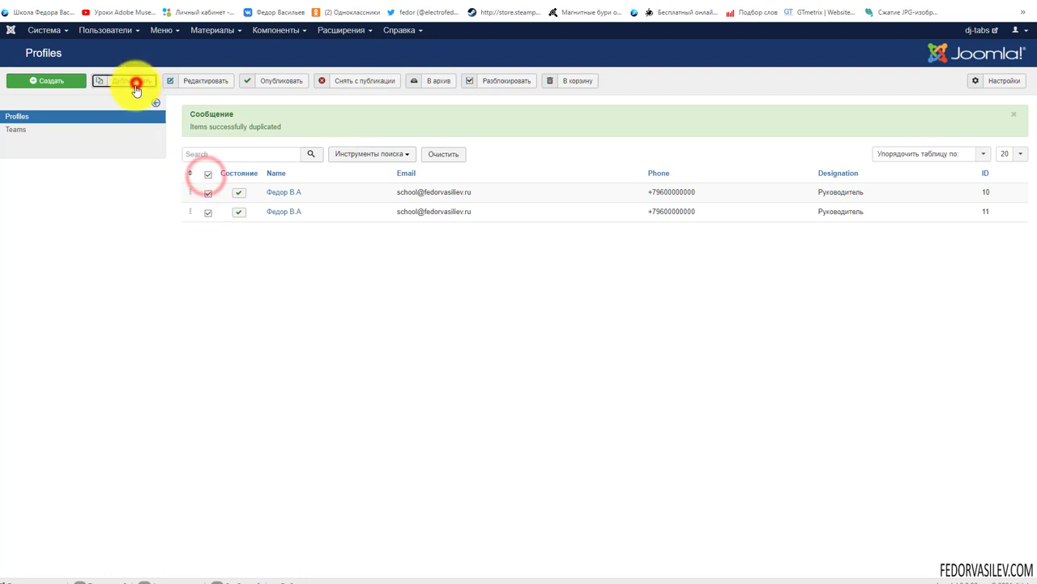
left_click(208, 174)
left_click(142, 84)
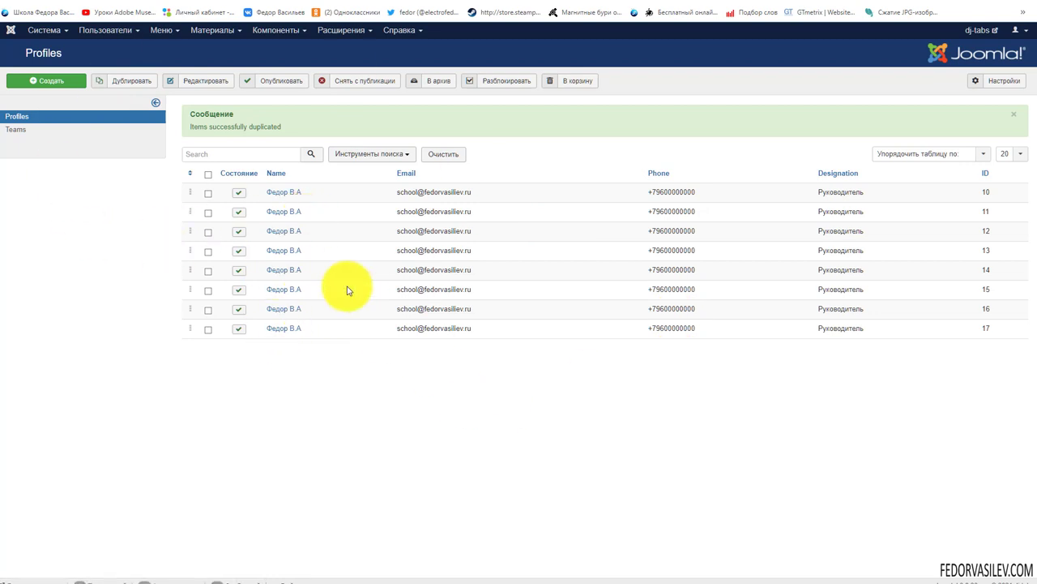
- Open the site's module manager and check the unpublished modules, returning the status filter to "Опубликовано"
left_click(331, 36)
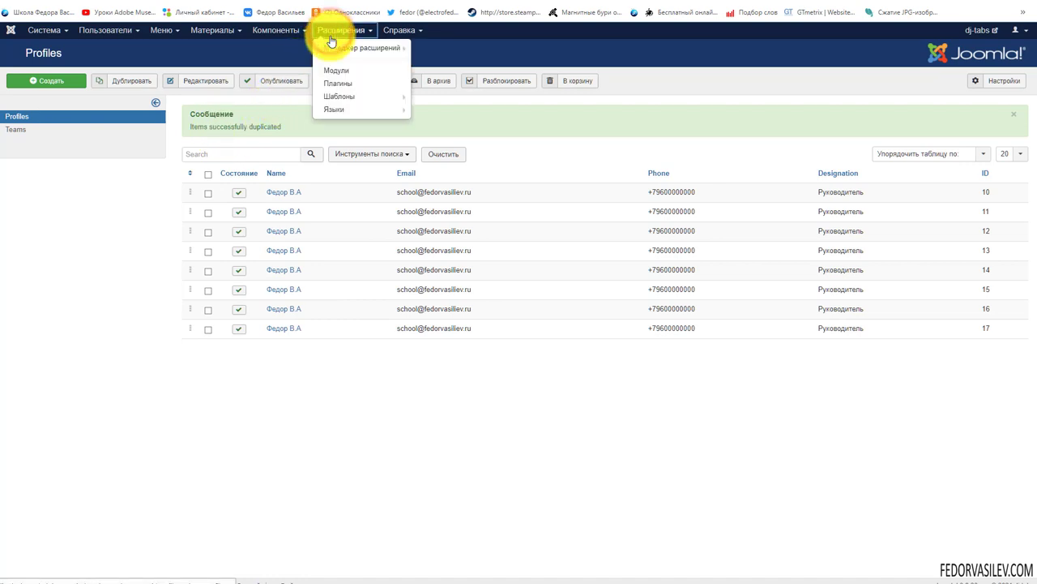
left_click(333, 72)
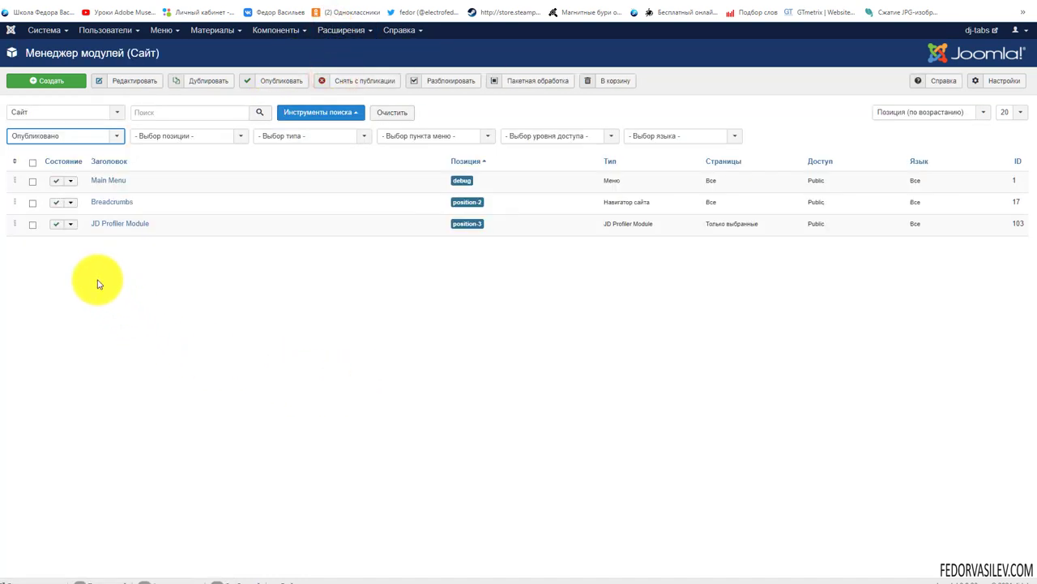
left_click(107, 139)
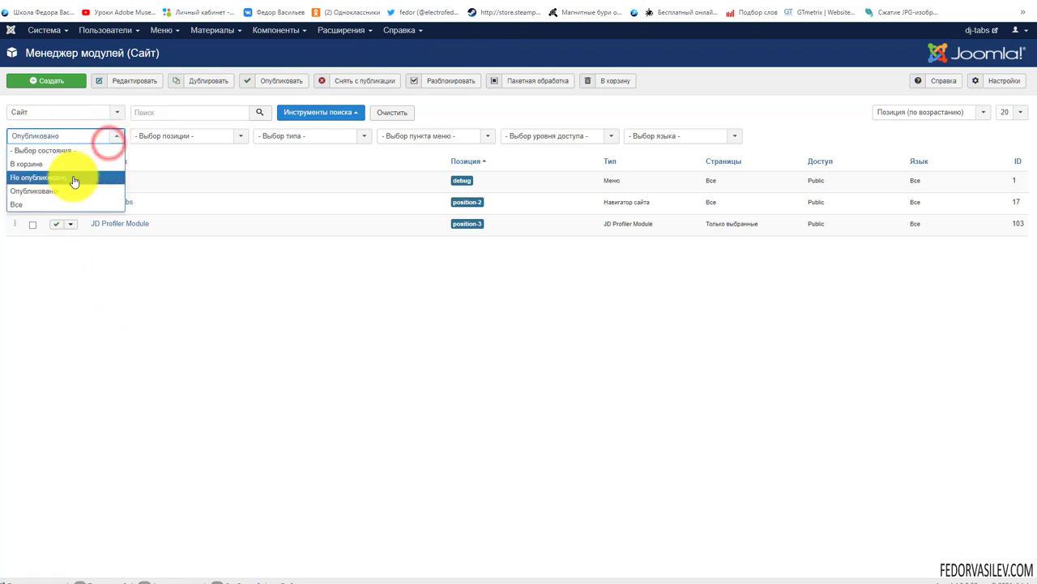
left_click(74, 179)
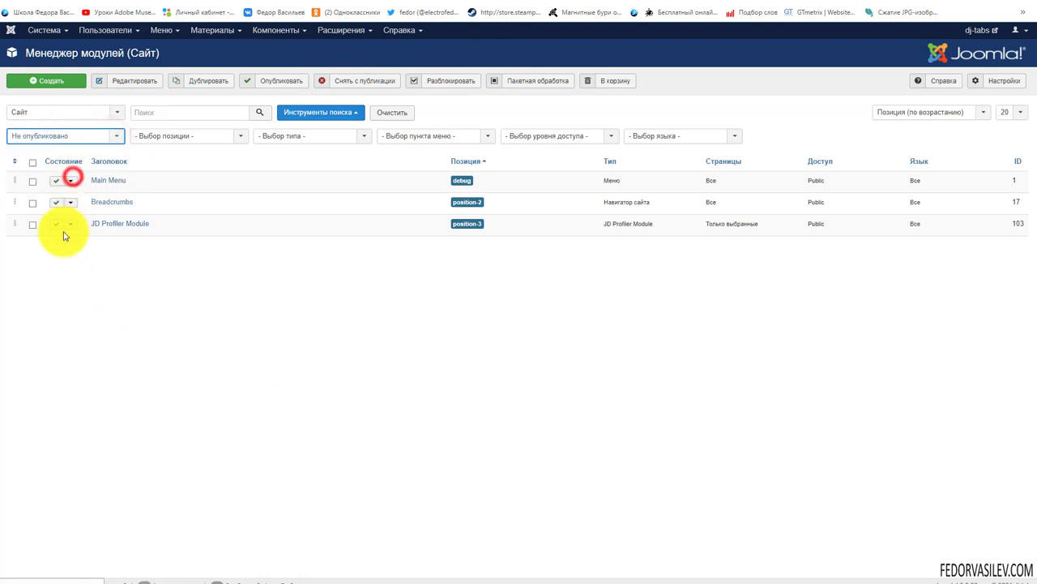
left_click(75, 145)
left_click(33, 183)
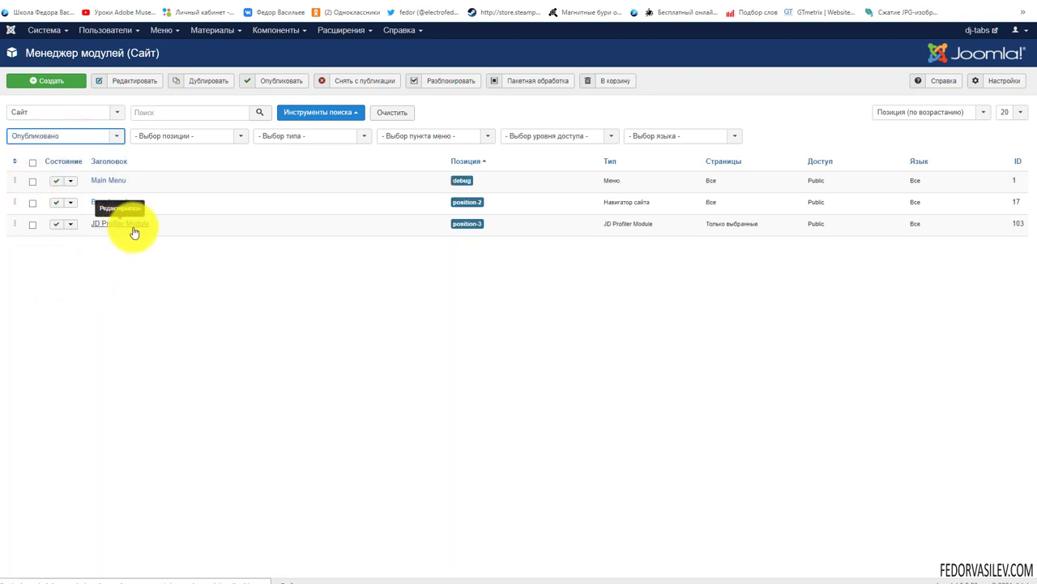
left_click(134, 229)
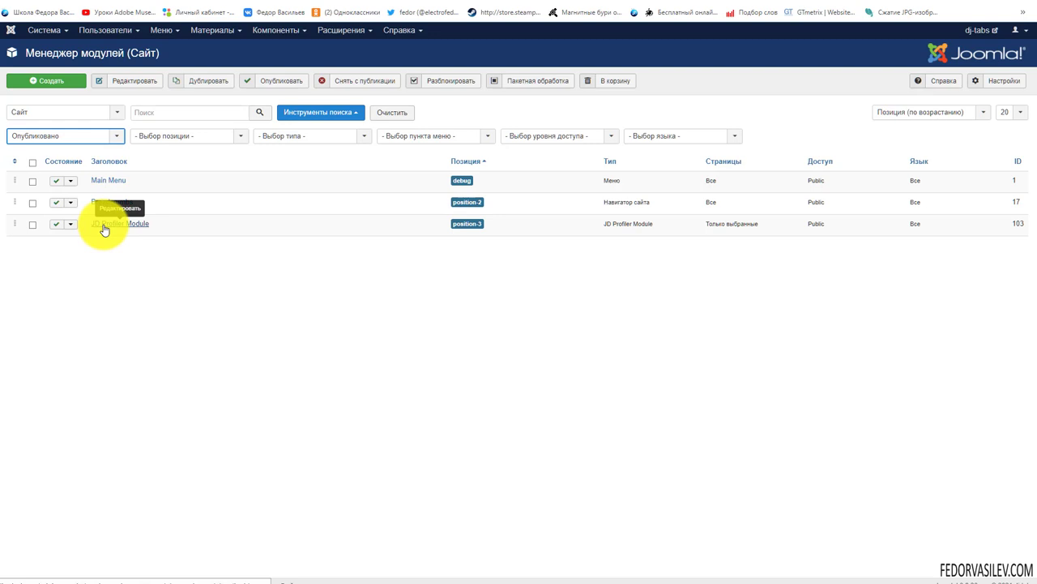
- View the module types available for a new module and return to the module list
left_click(56, 86)
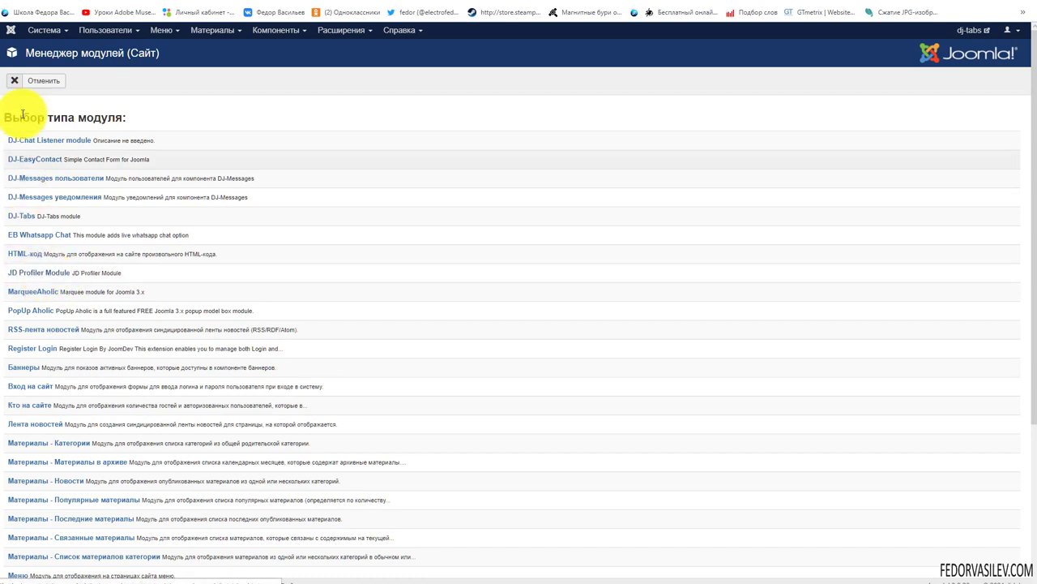
left_click(36, 80)
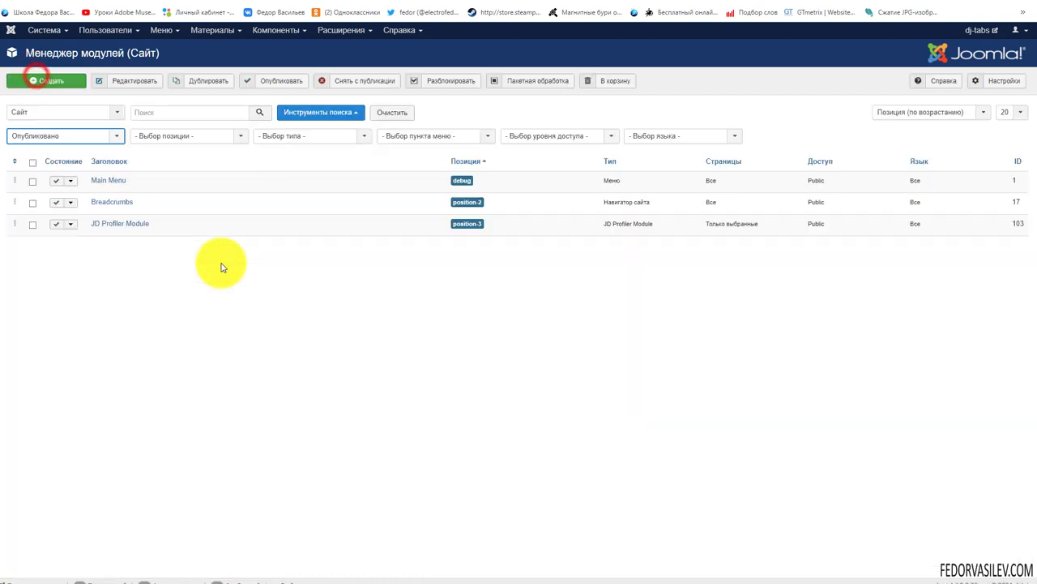
- Open the JD Profiler Module's settings and try out hiding its title, leaving the title set to "Показать"
left_click(118, 223)
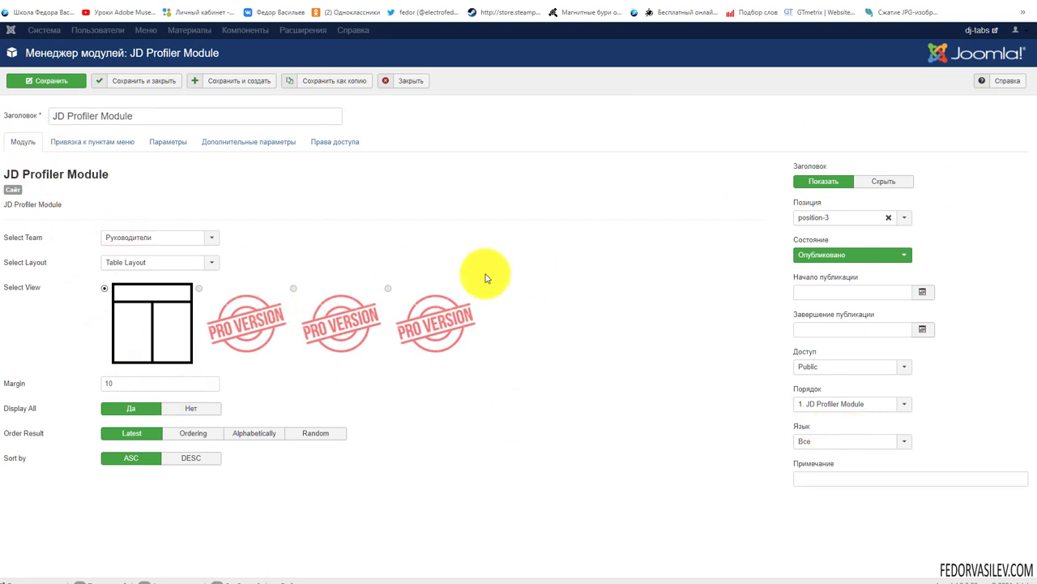
left_click(869, 182)
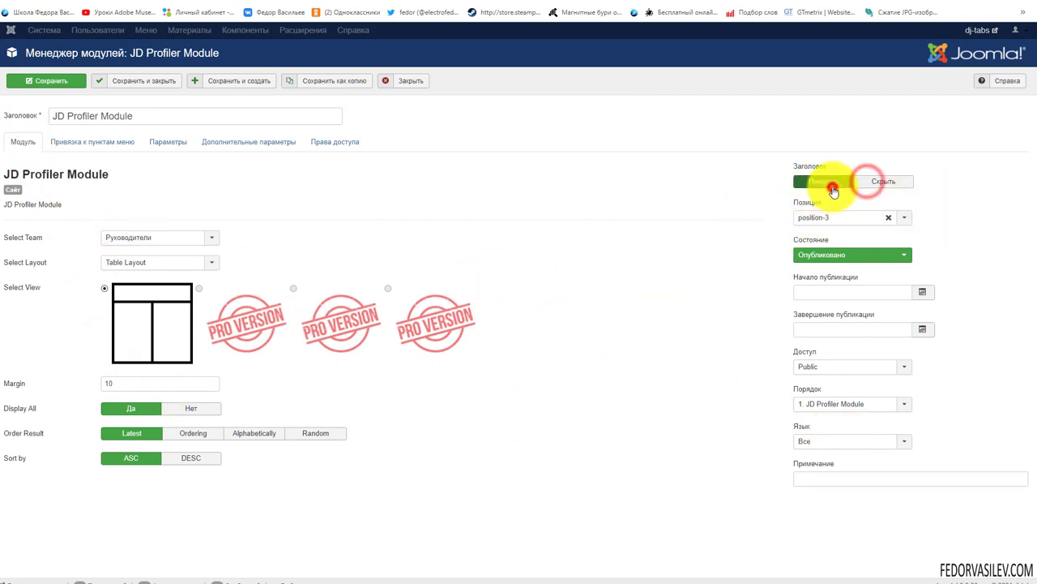
left_click_drag(154, 116, 53, 168)
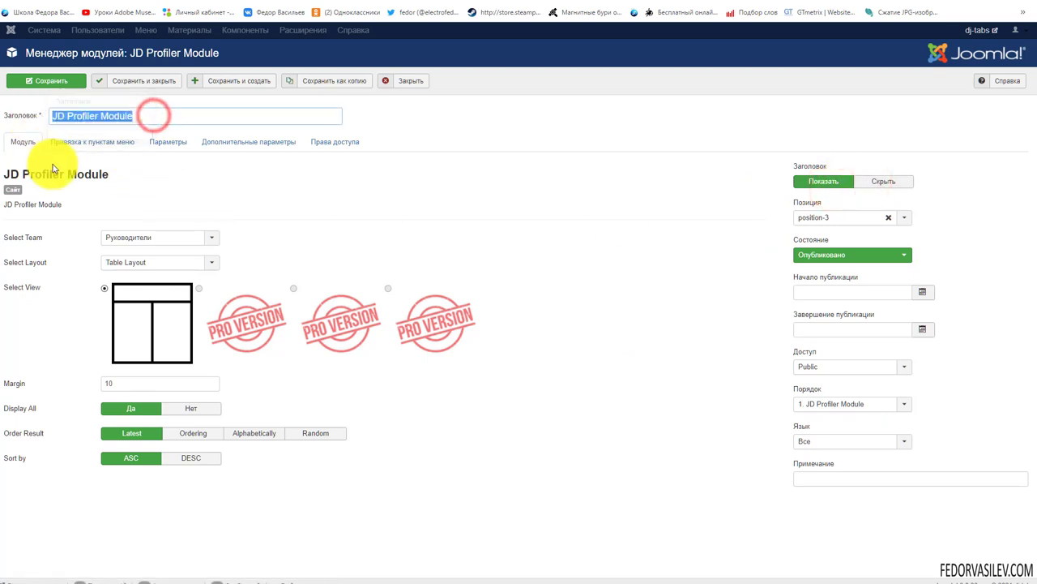
left_click(881, 183)
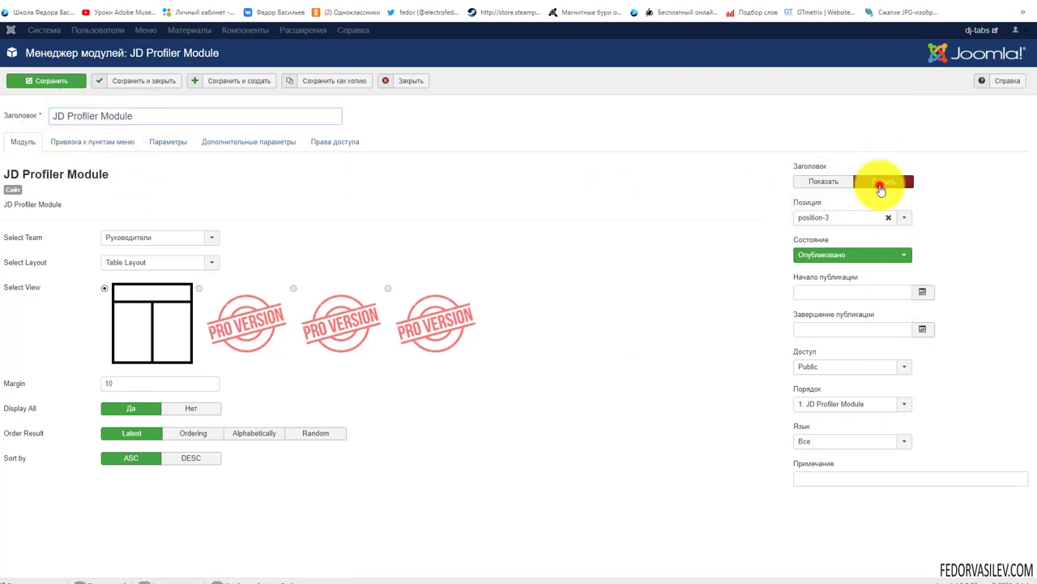
left_click(825, 181)
triple_click(146, 116)
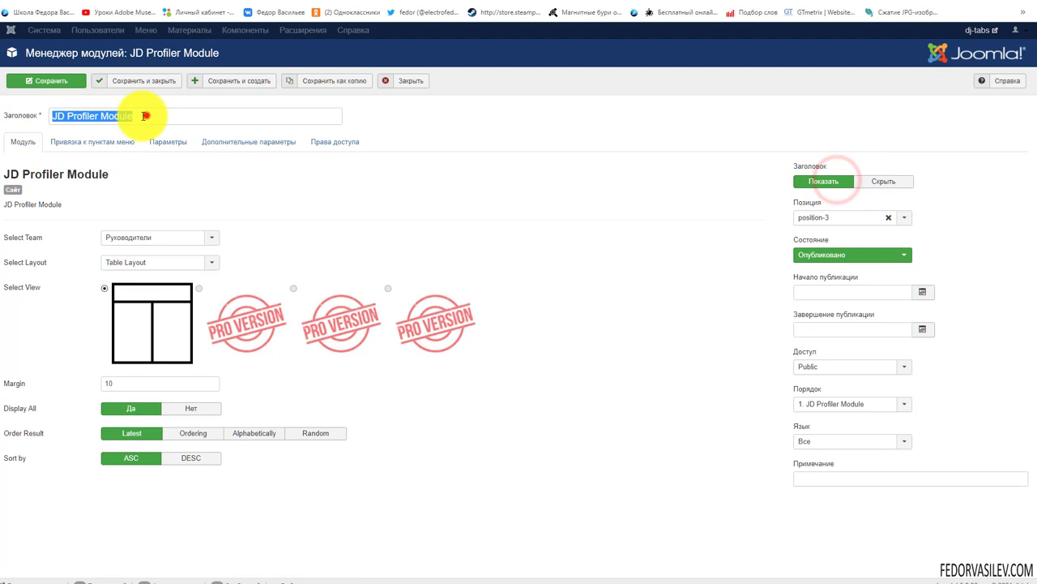
left_click(98, 116)
left_click_drag(144, 116, 23, 121)
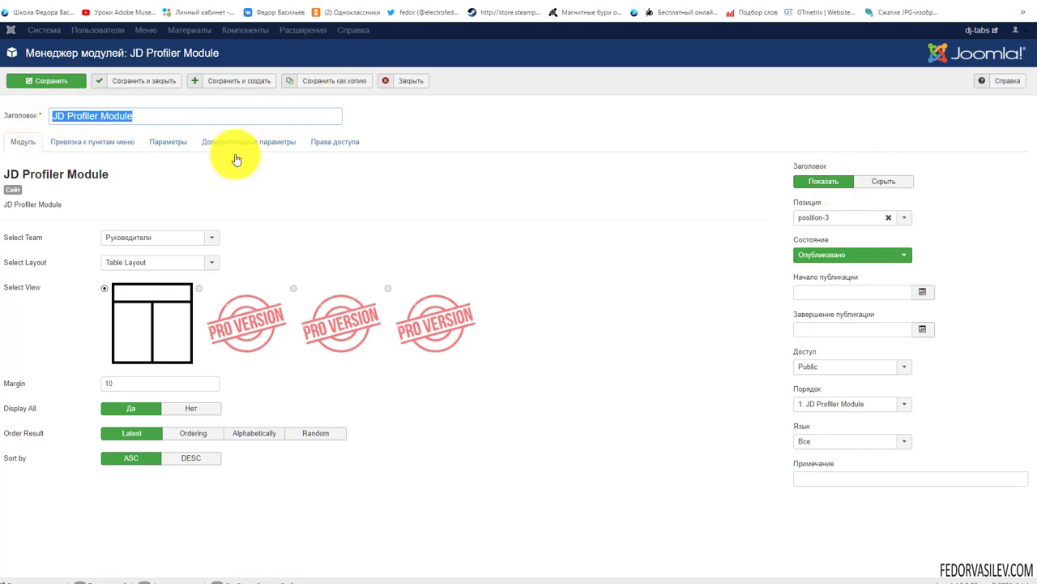
- Check the available module positions and publication states, keeping position-3 and "Опубликовано"
left_click(824, 220)
left_click(809, 222)
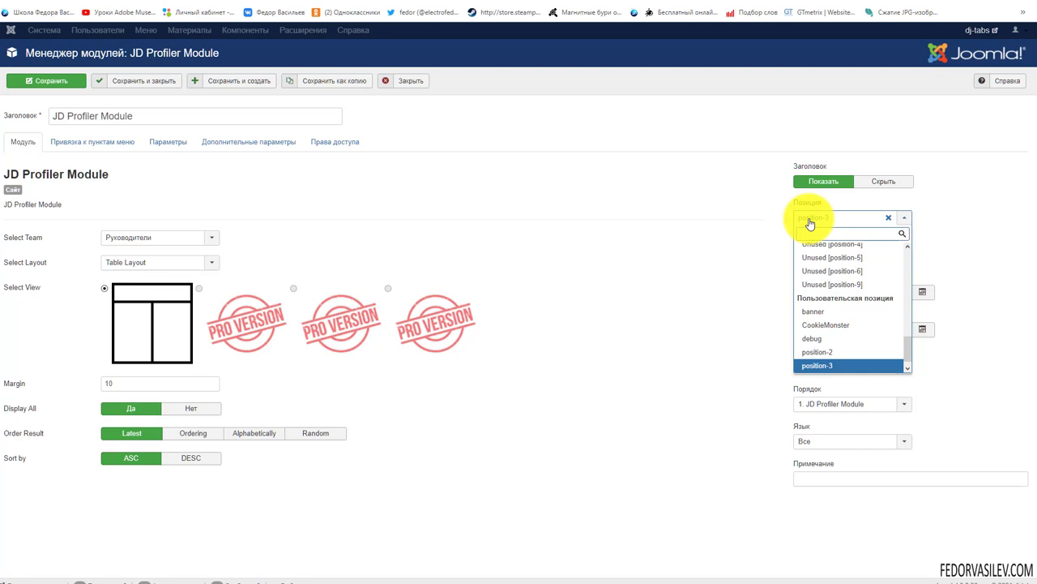
left_click(741, 233)
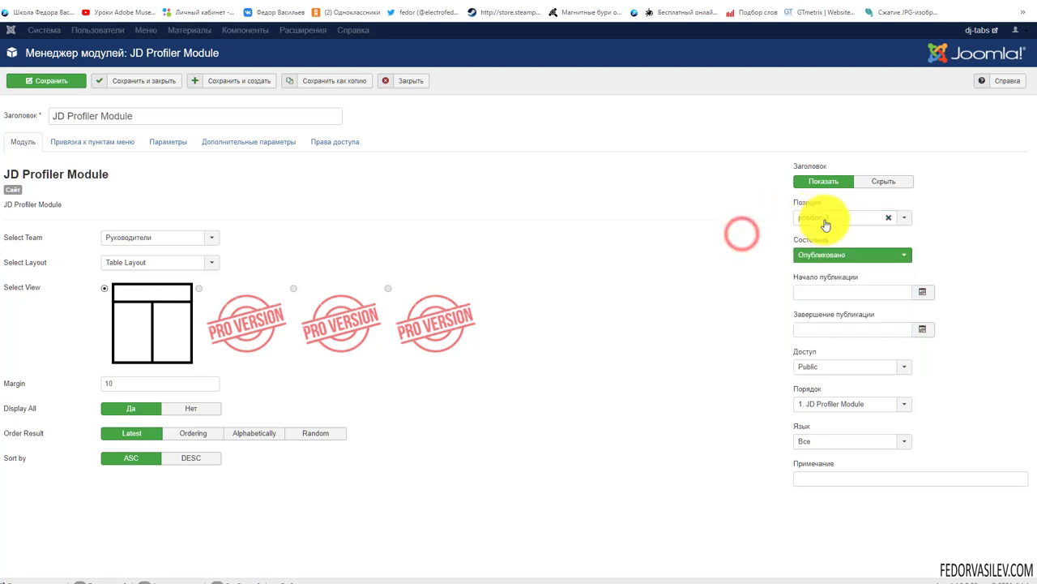
left_click(824, 222)
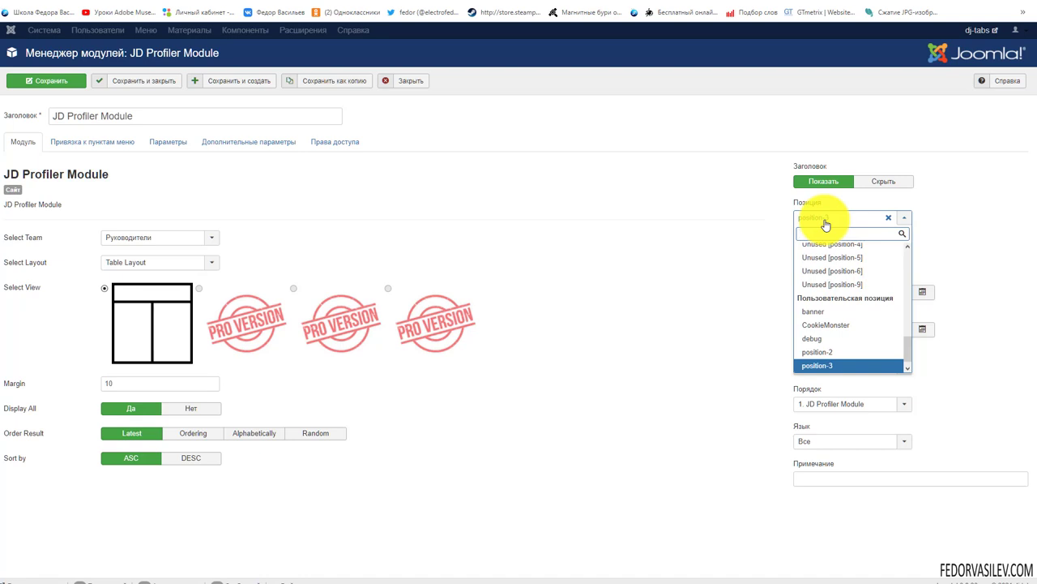
left_click(714, 237)
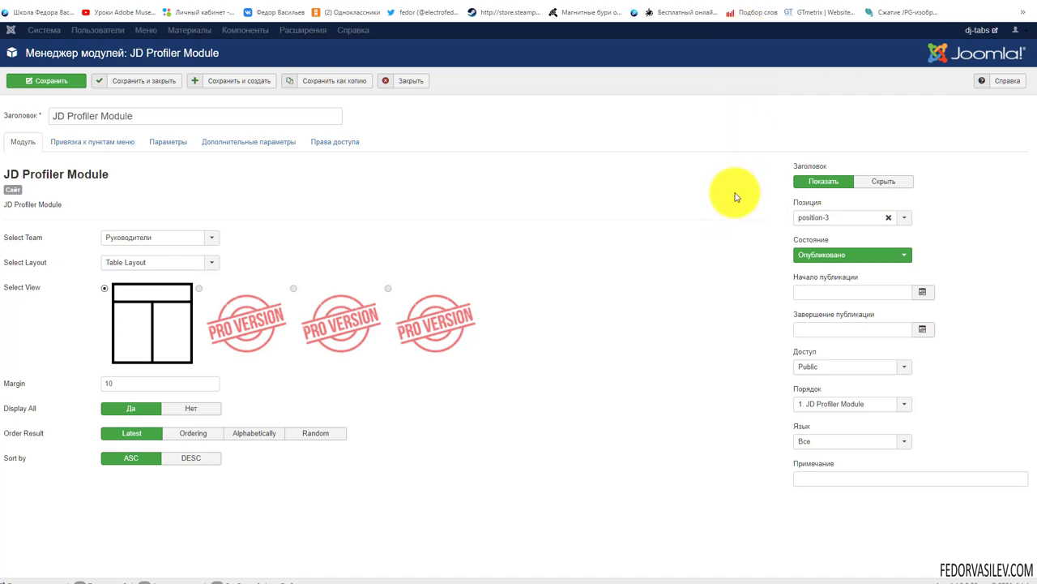
left_click(813, 258)
left_click(815, 255)
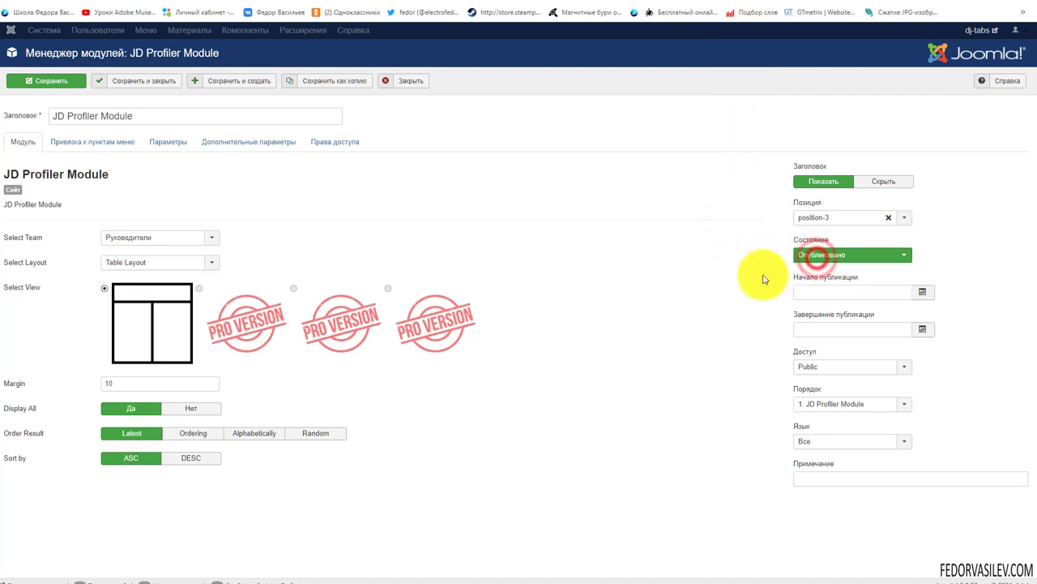
- Assign the module to "Только на выбранных страницах" with the Home menu item selected, and return to the main module settings
left_click(107, 144)
left_click(144, 173)
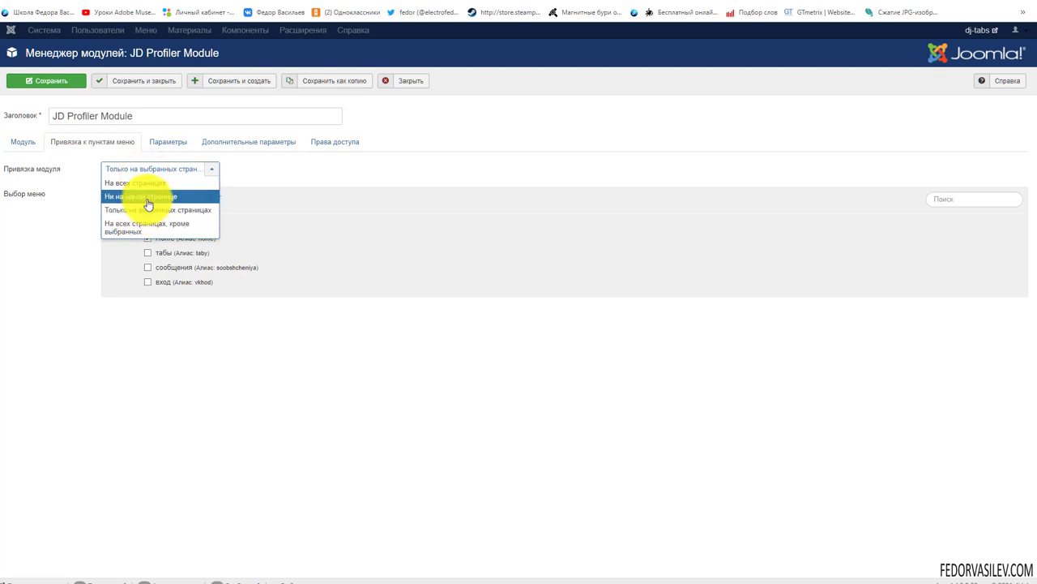
left_click(140, 210)
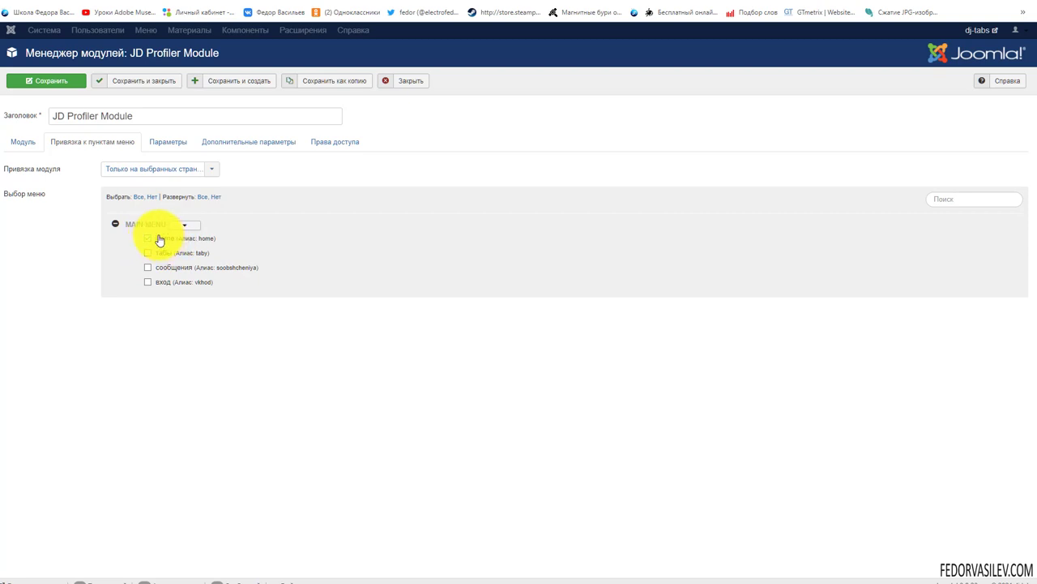
left_click(23, 141)
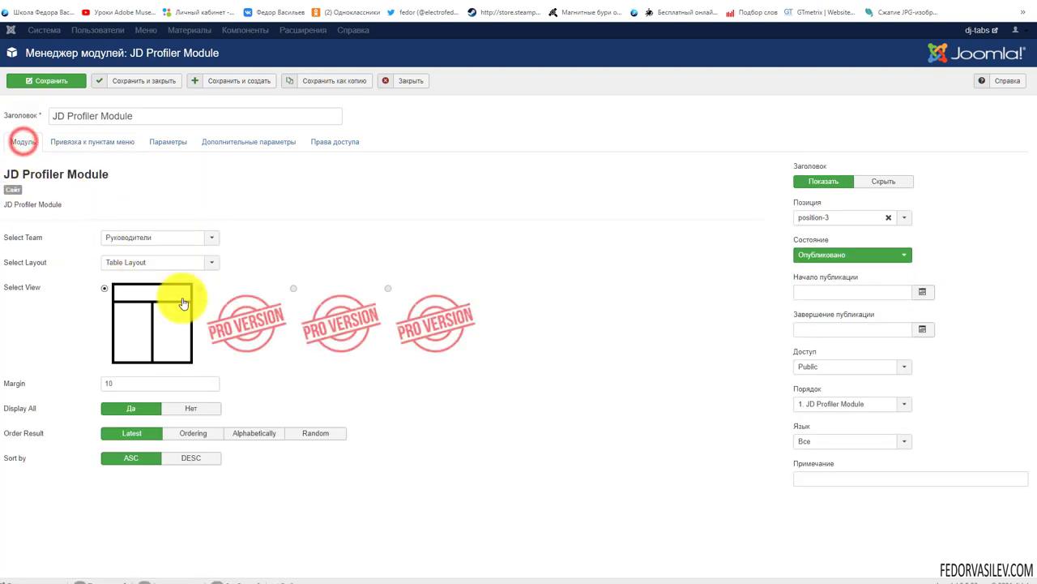
- Save the module and check its table layout on the site's home page, returning to the module settings
left_click(51, 81)
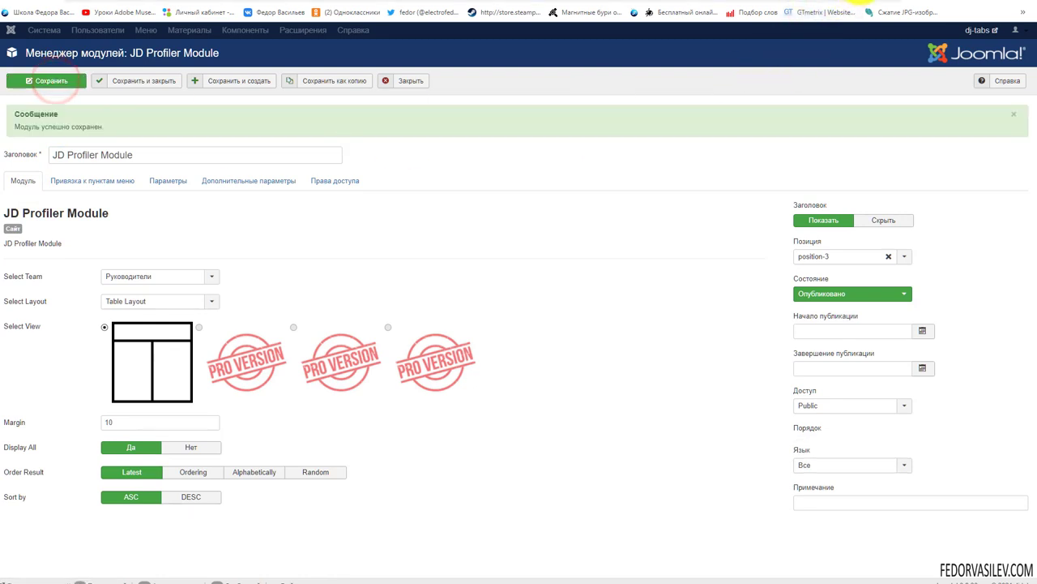
left_click(863, 1)
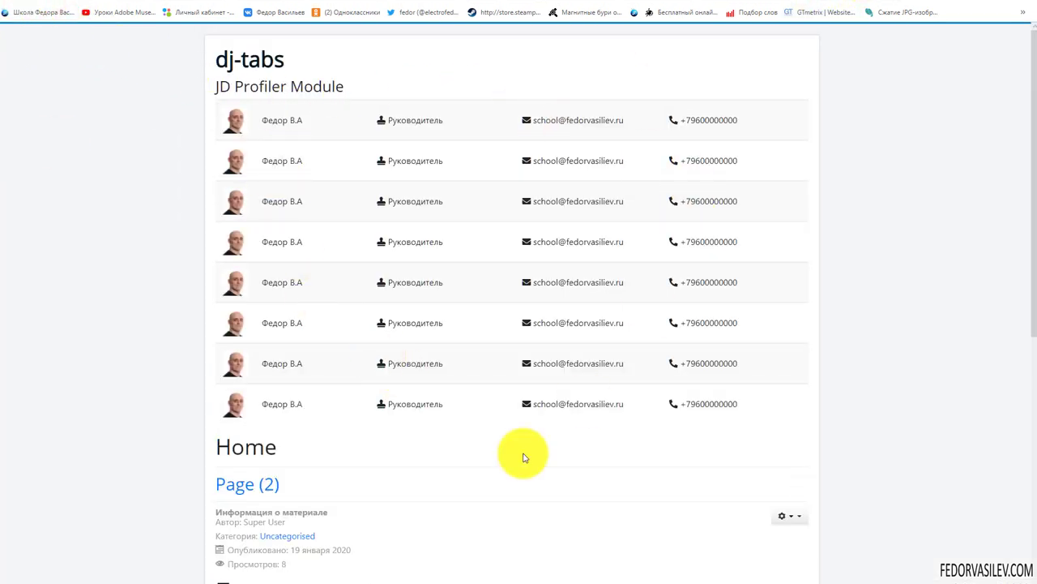
key("ctrl+shift+Tab")
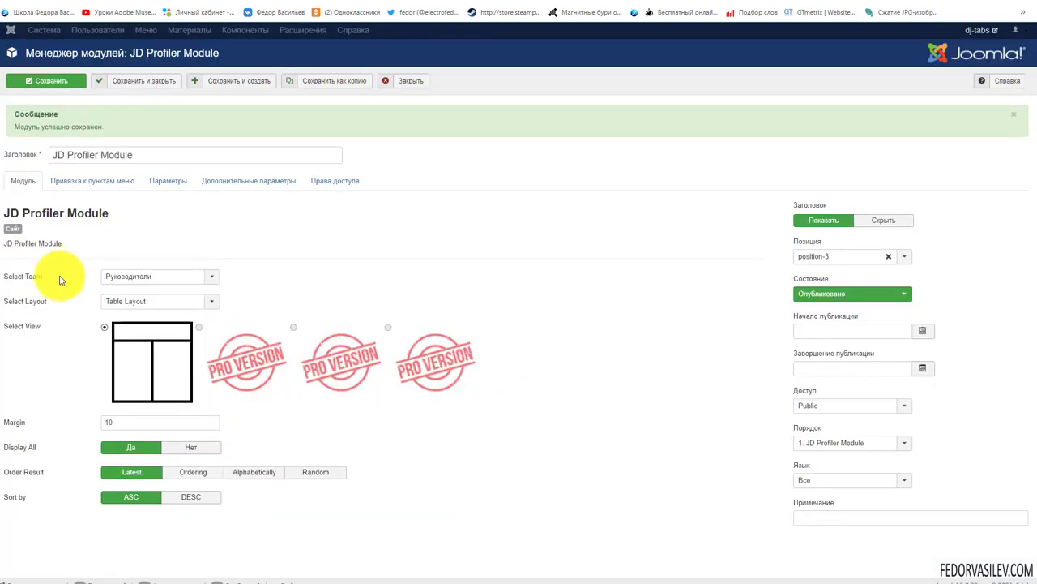
- Keep the team "Руководители", set the module's layout to Grid Layout, and save the module
left_click(129, 280)
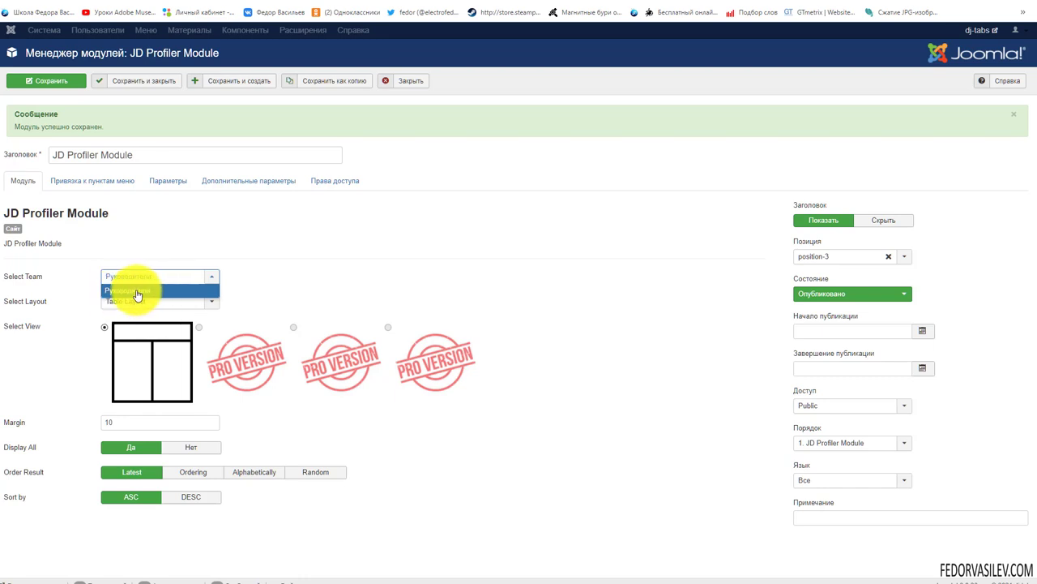
left_click(292, 272)
left_click(111, 277)
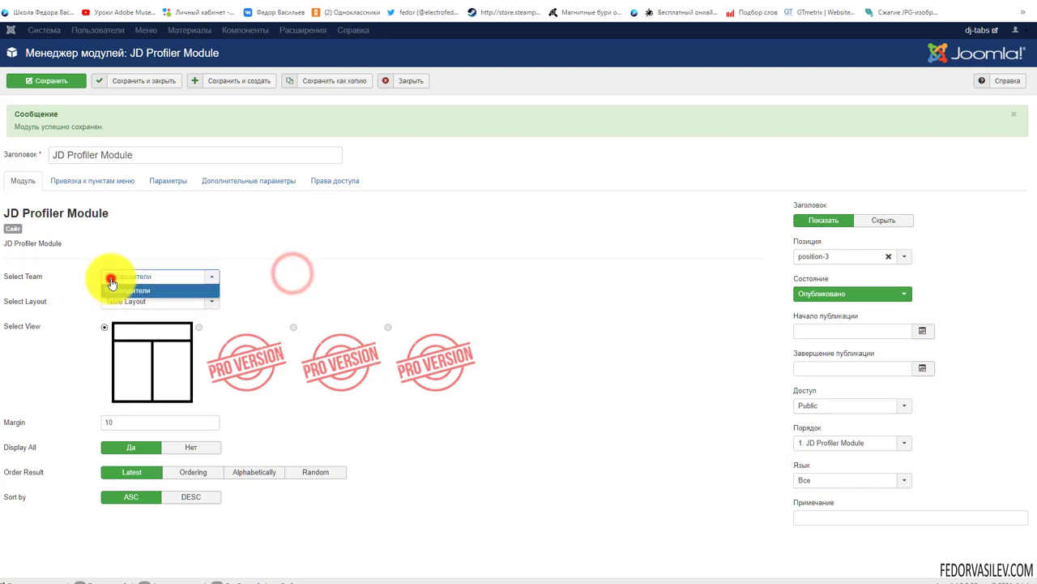
left_click(537, 273)
left_click(166, 302)
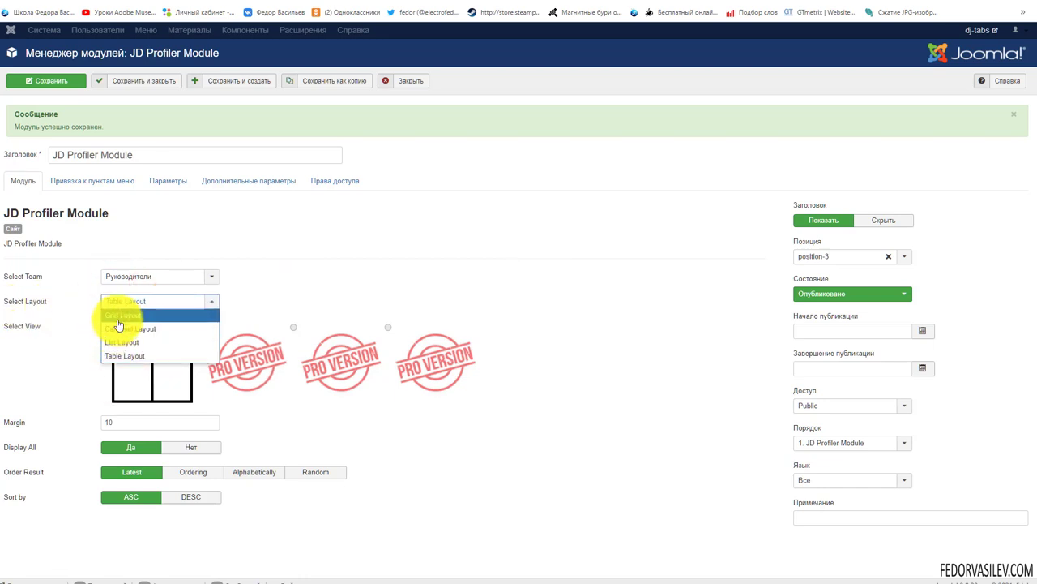
left_click(120, 317)
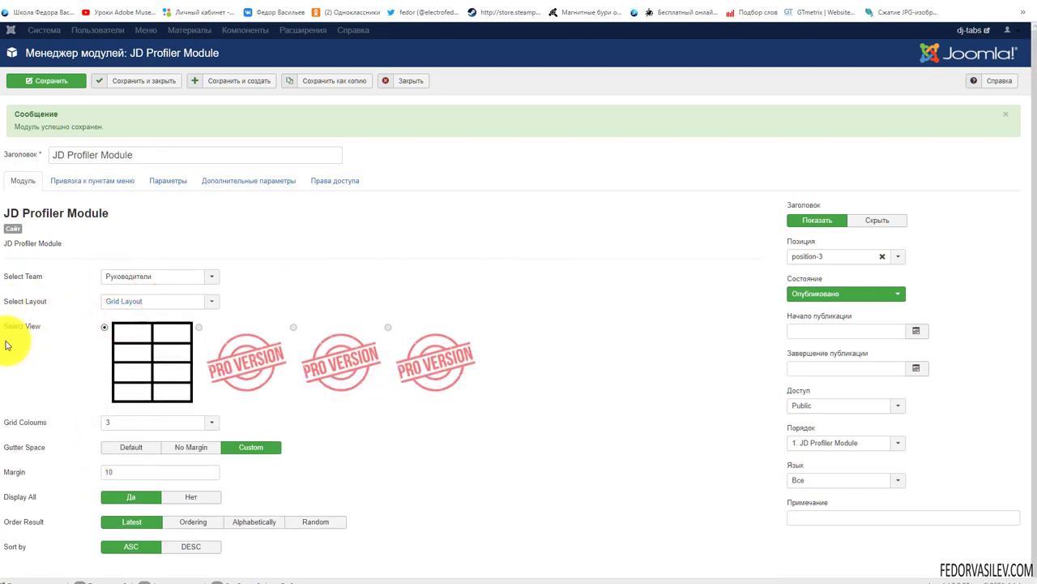
left_click(107, 301)
left_click(115, 316)
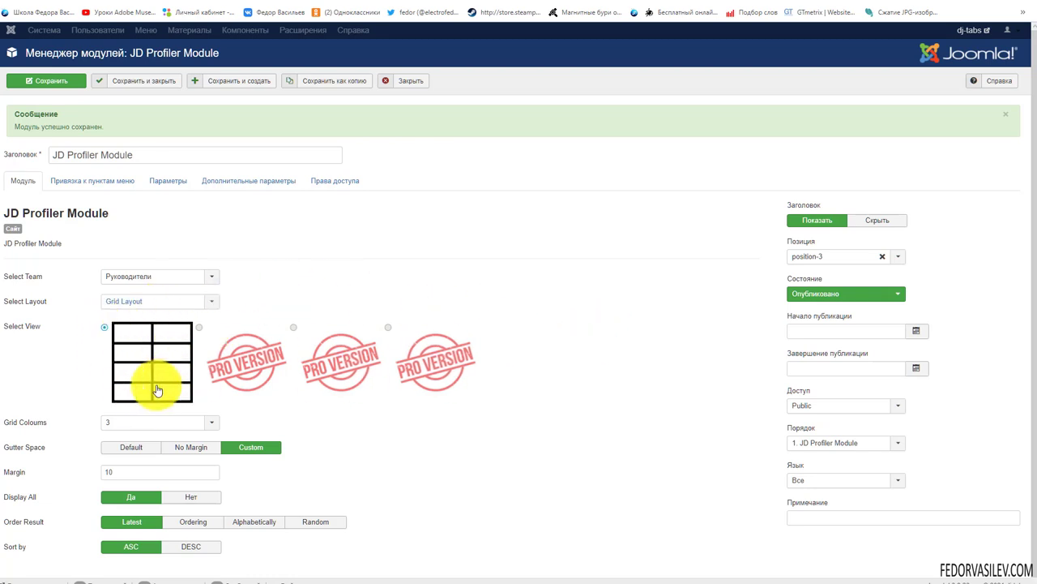
left_click(49, 81)
- Reload the site's home page and examine the grid of team member cards, returning to the module settings
left_click(705, 2)
left_click(37, 2)
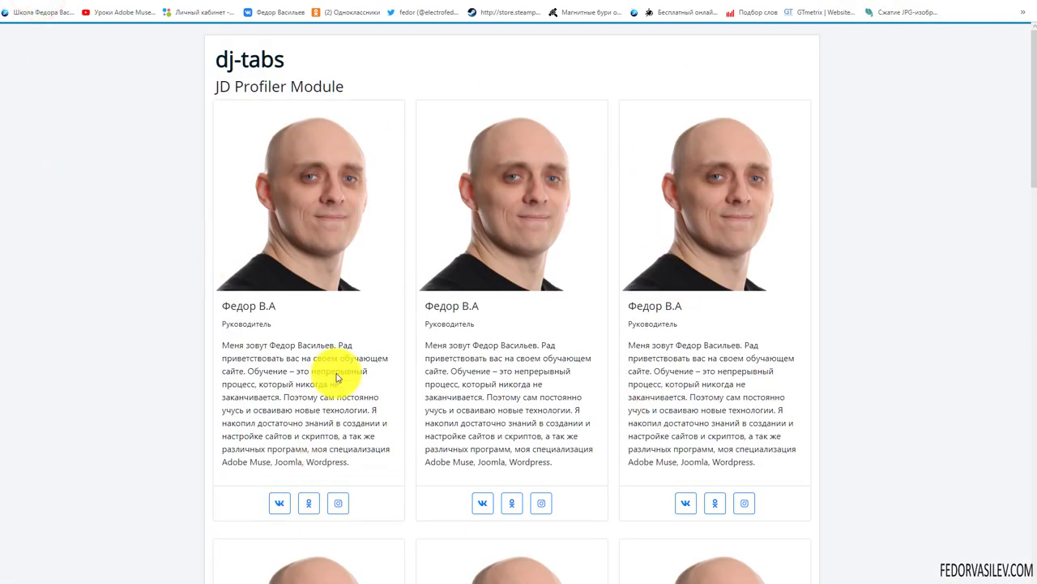
scroll(336, 340, "down", 6)
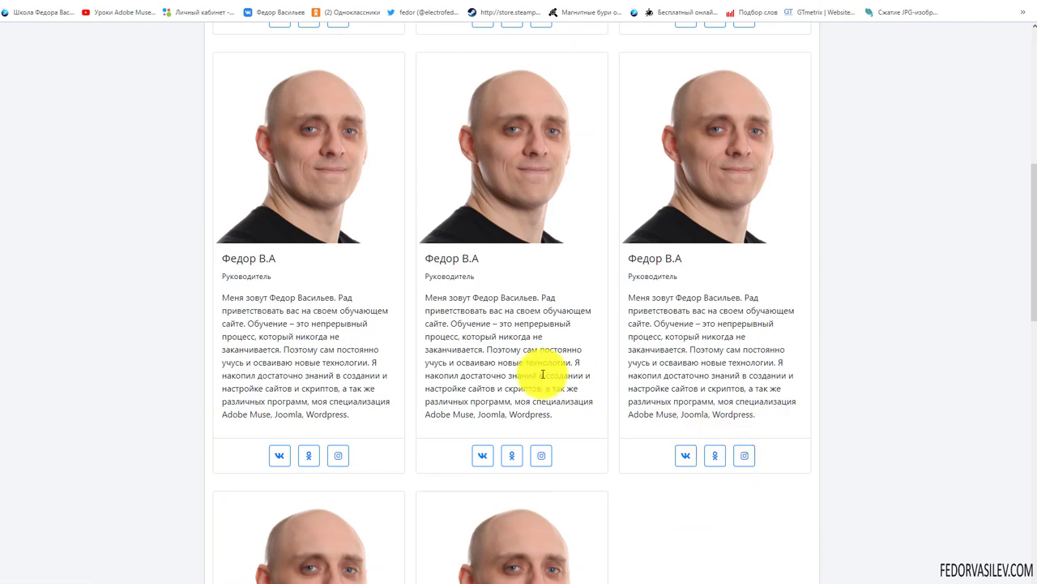
scroll(540, 370, "up", 6)
scroll(650, 190, "down", 3)
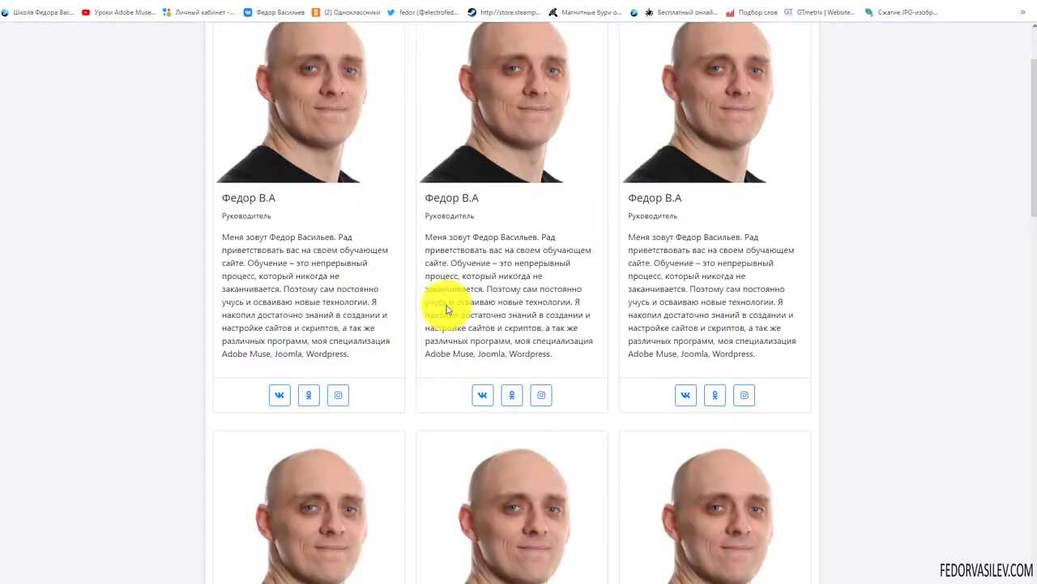
scroll(559, 267, "up", 3)
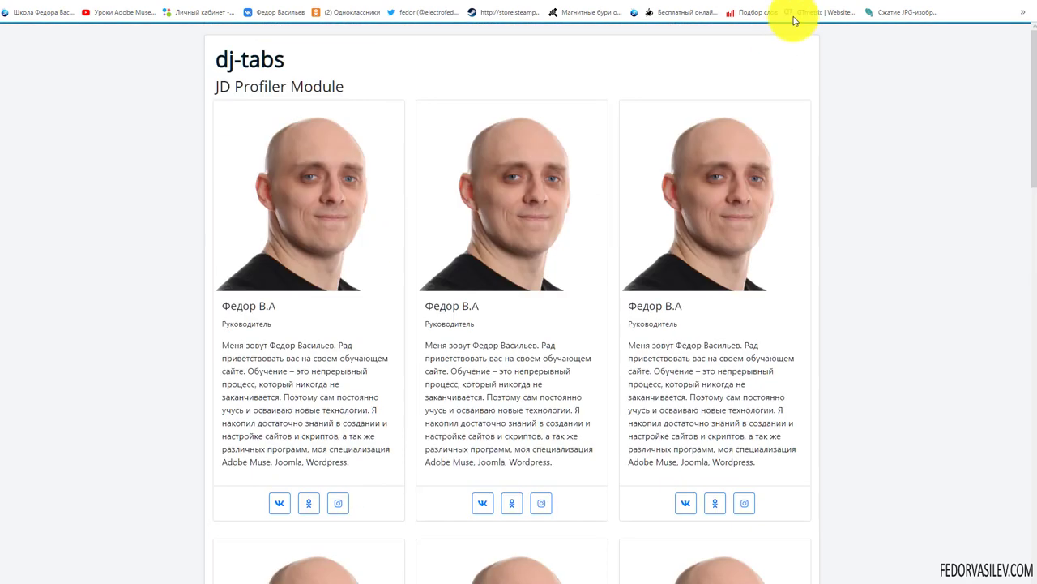
left_click(810, 2)
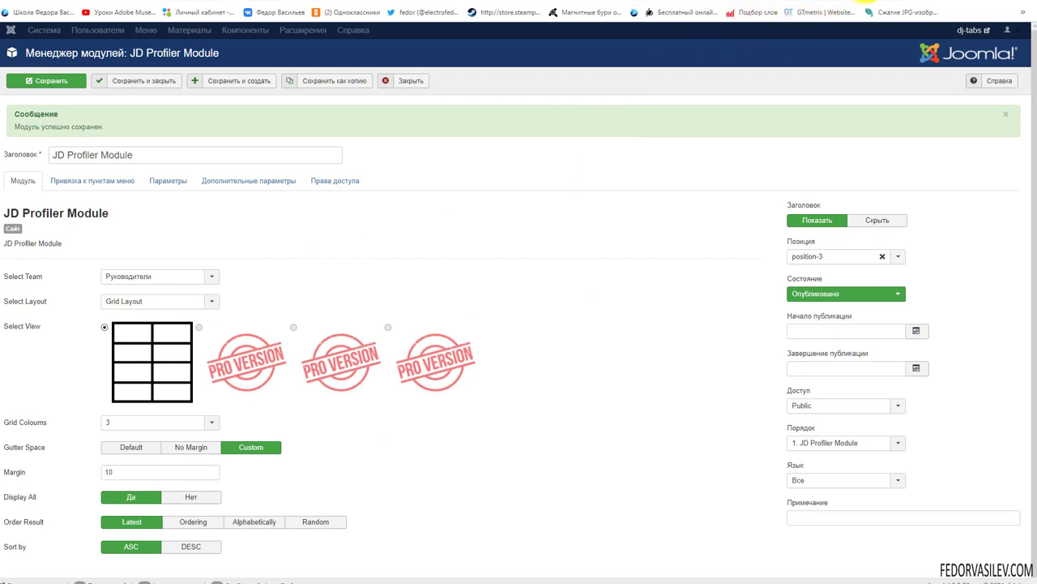
left_click(835, 2)
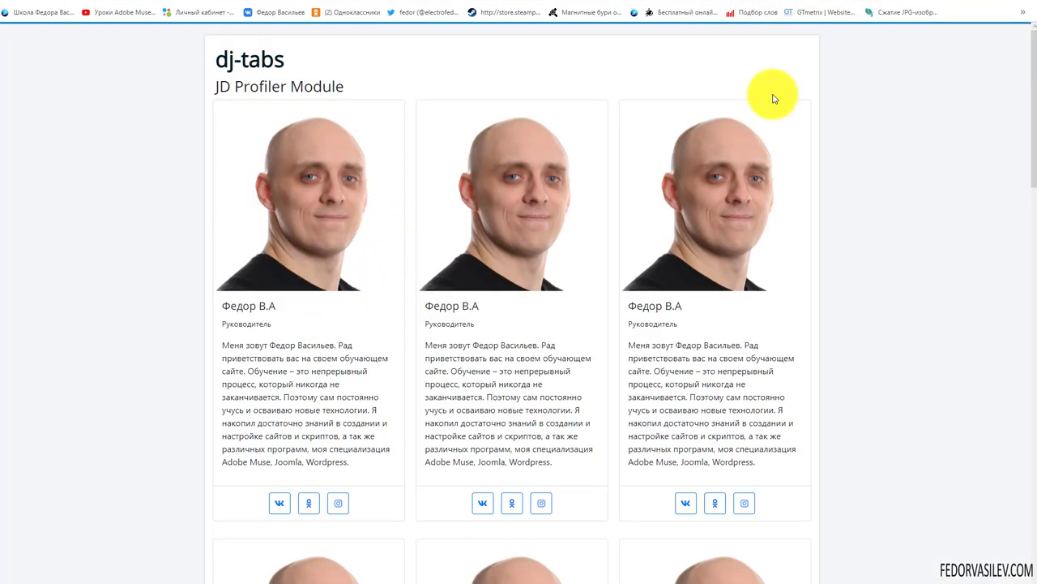
left_click(831, 1)
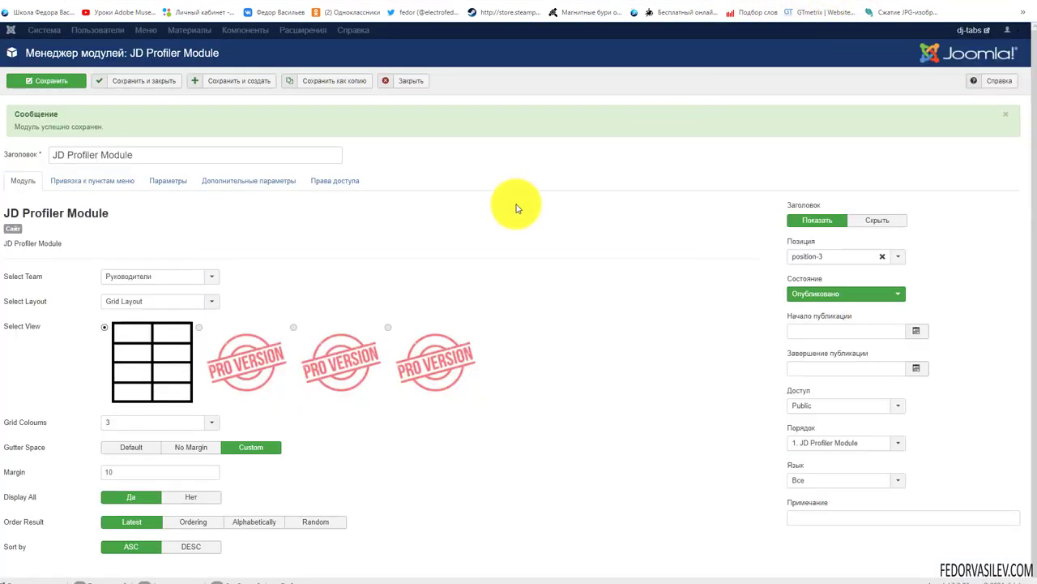
- Set Load bootstrap 4 and Load FontAwesome to "Нет" in the module's additional parameters and save the module
left_click(248, 180)
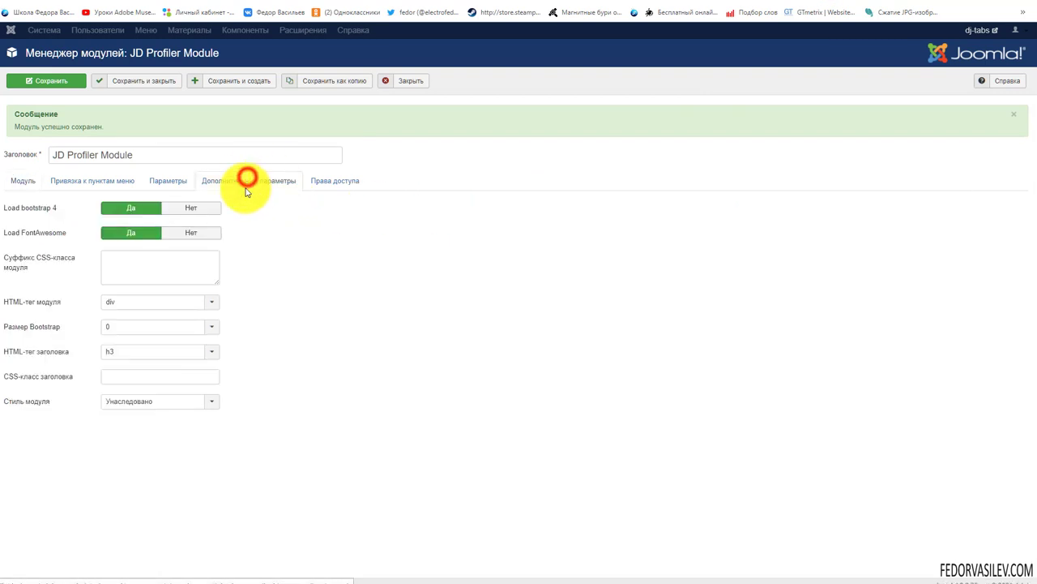
left_click(193, 236)
left_click(193, 209)
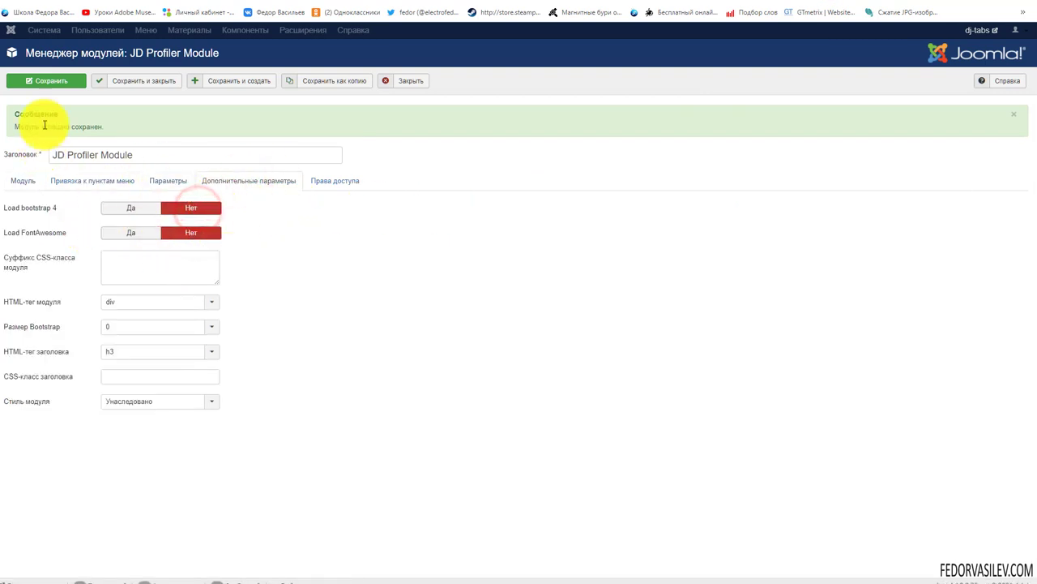
left_click(53, 82)
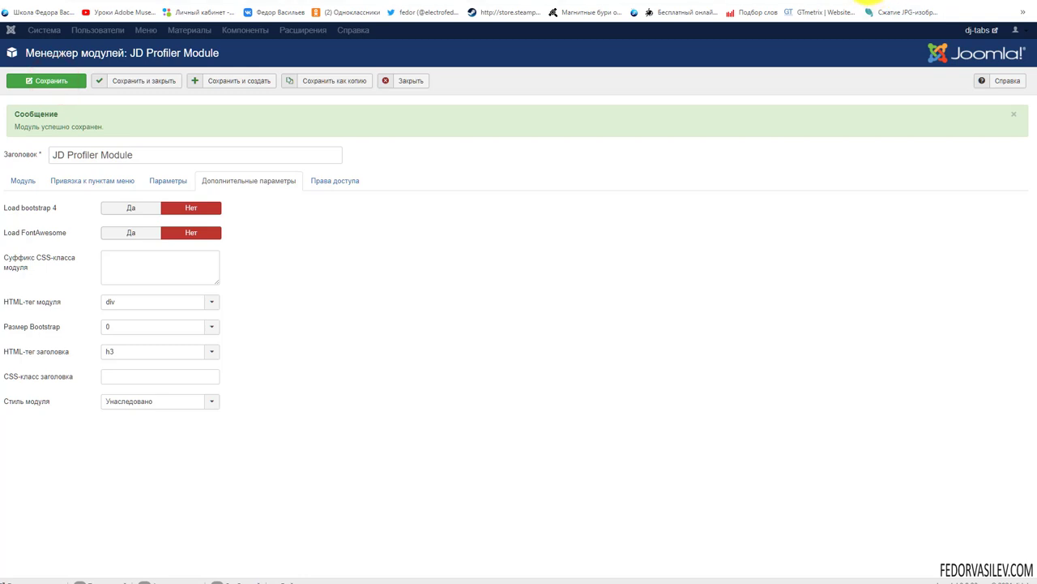
- Reload the site's home page and examine how the cards and social icons display without Bootstrap and FontAwesome
left_click(867, 2)
left_click(32, 7)
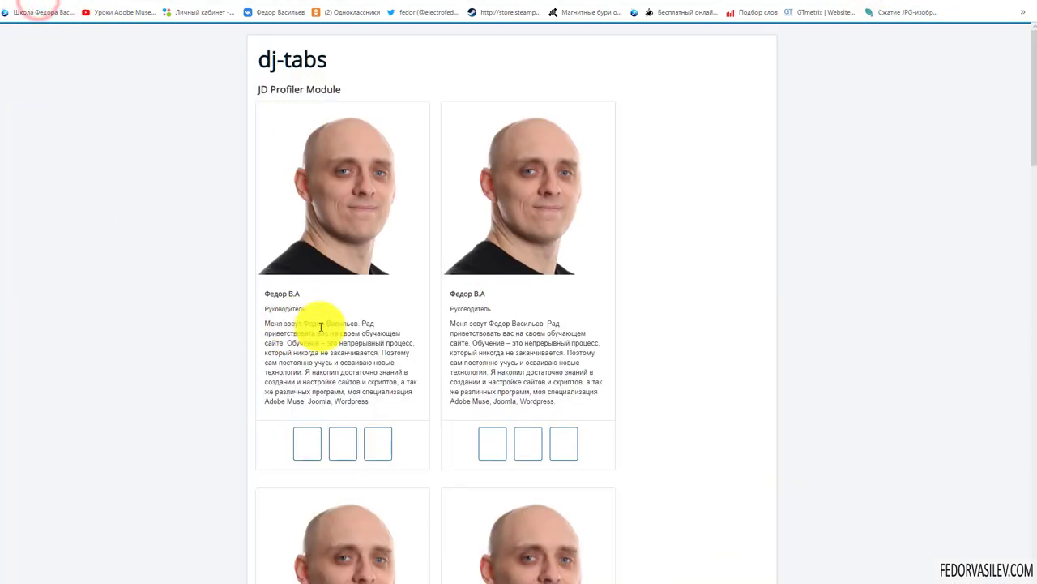
scroll(325, 324, "down", 2)
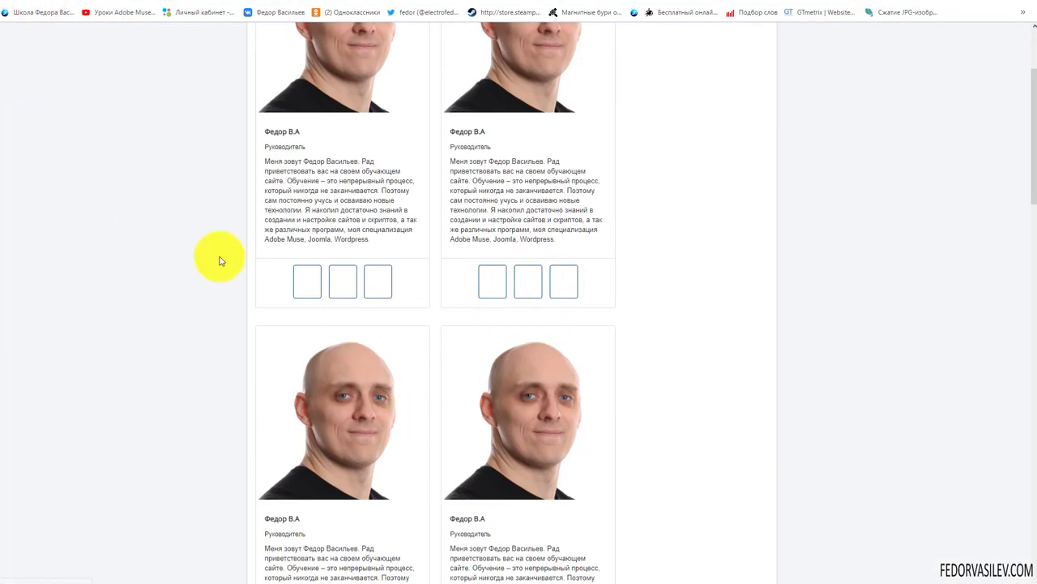
scroll(373, 272, "up", 2)
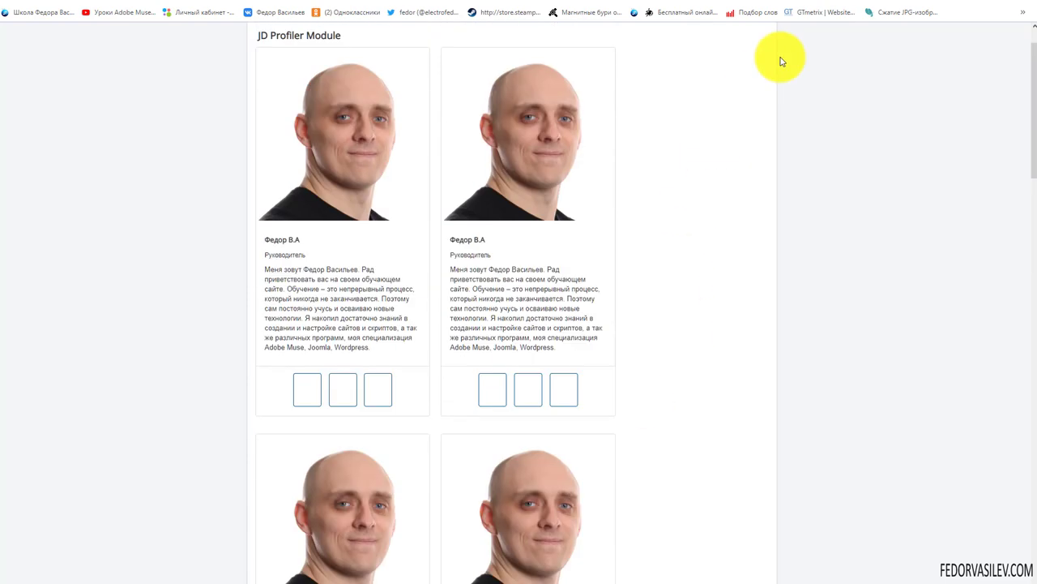
- Set Load bootstrap 4 and Load FontAwesome to "Да" in the module's additional parameters, save, and check the team cards on the reloaded home page
left_click(835, 2)
left_click(215, 180)
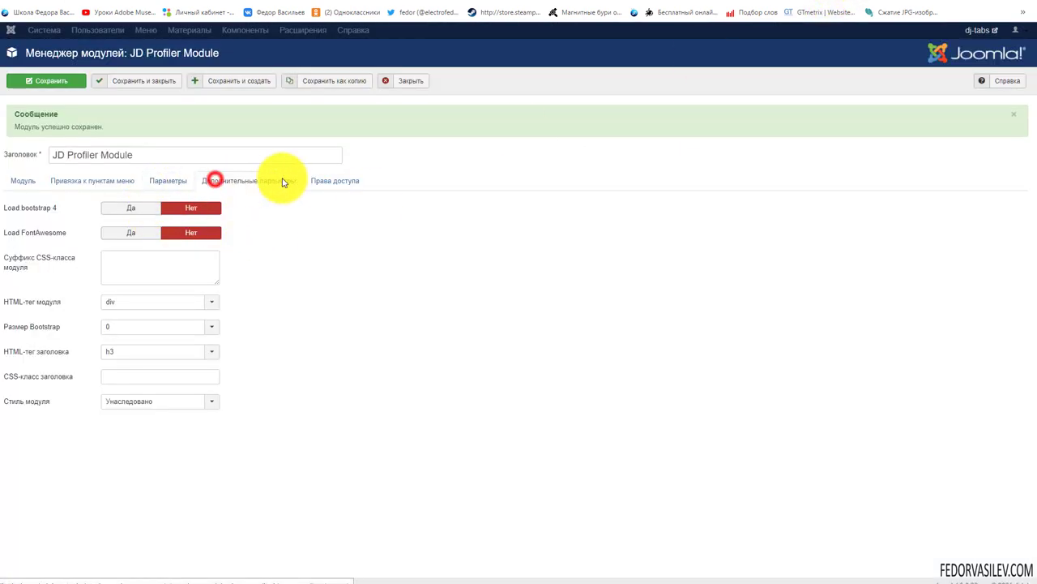
left_click(106, 209)
left_click(129, 233)
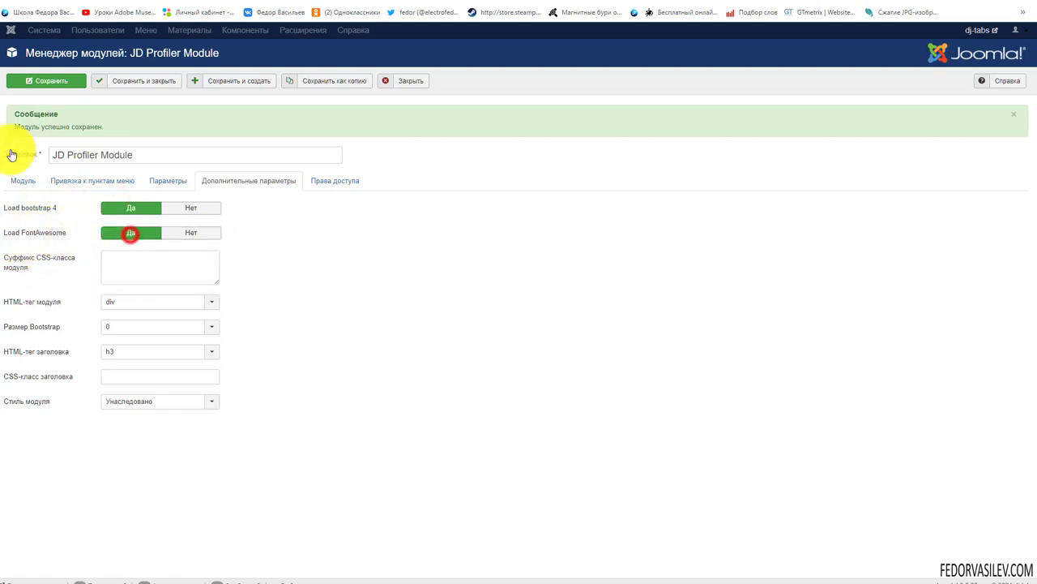
left_click(38, 81)
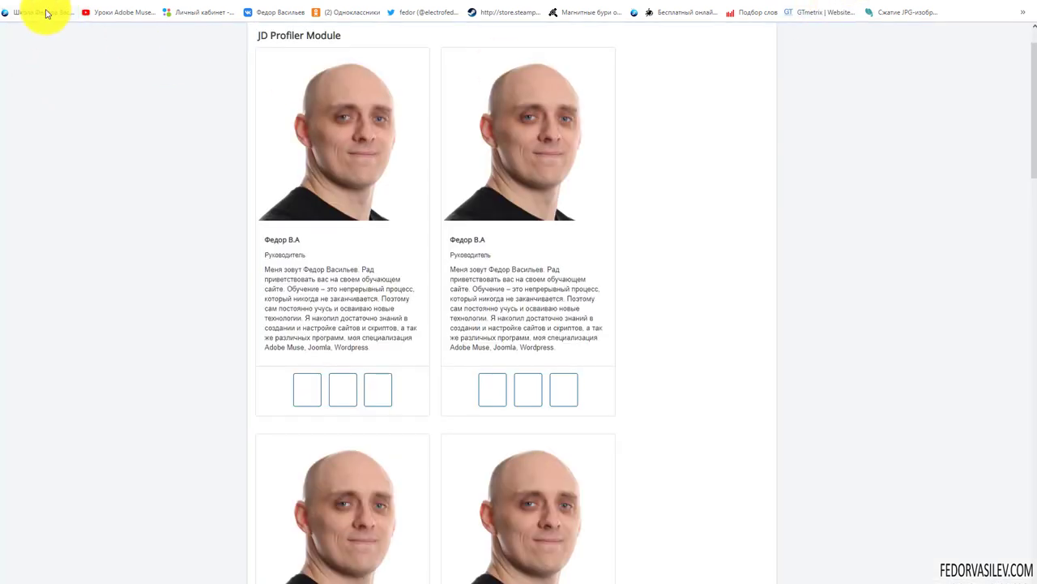
scroll(206, 338, "down", 3)
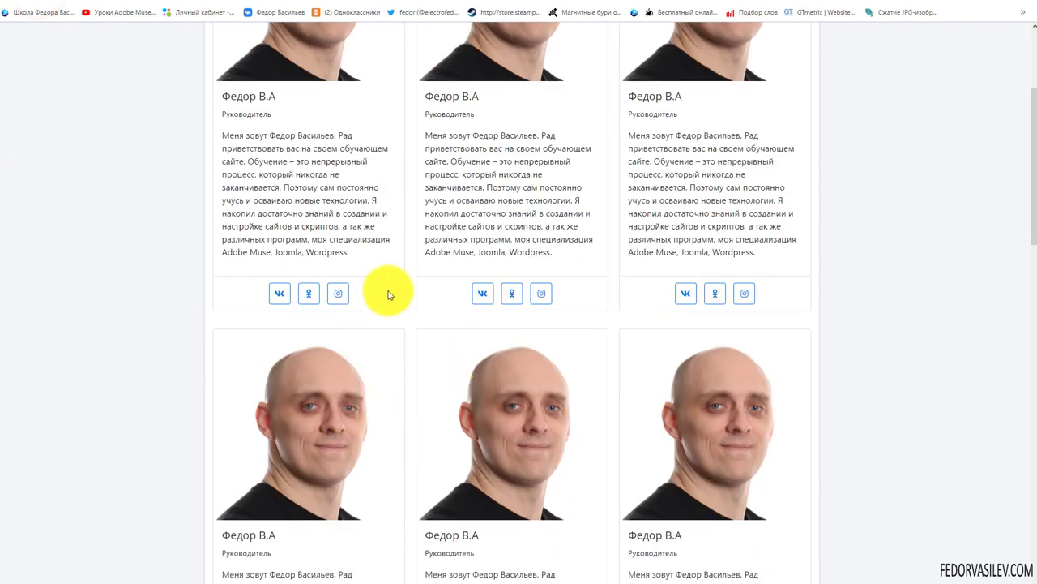
scroll(678, 377, "up", 3)
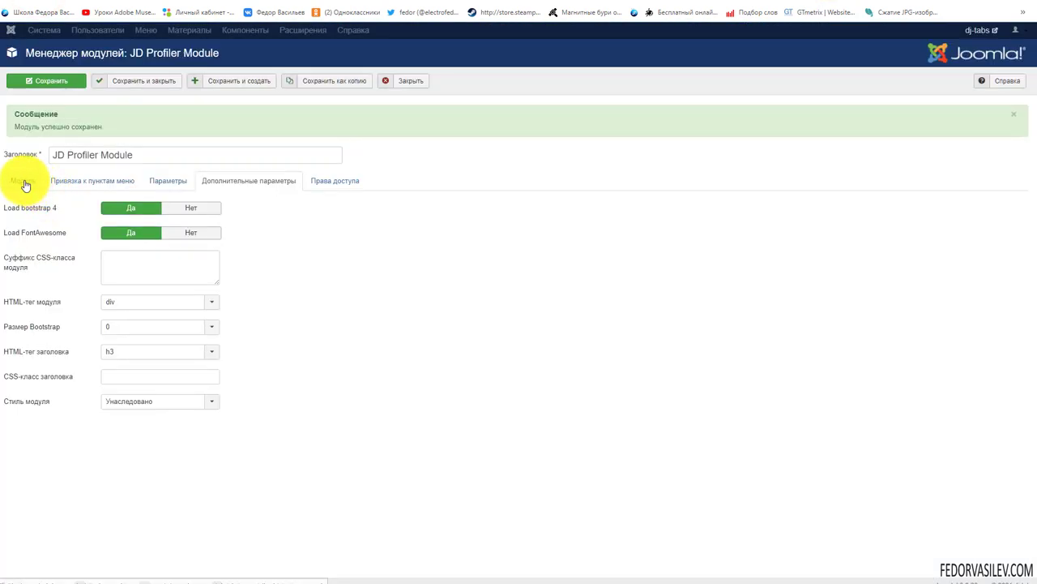
- Set the module's layout to Carousel Layout and save the module
left_click(23, 180)
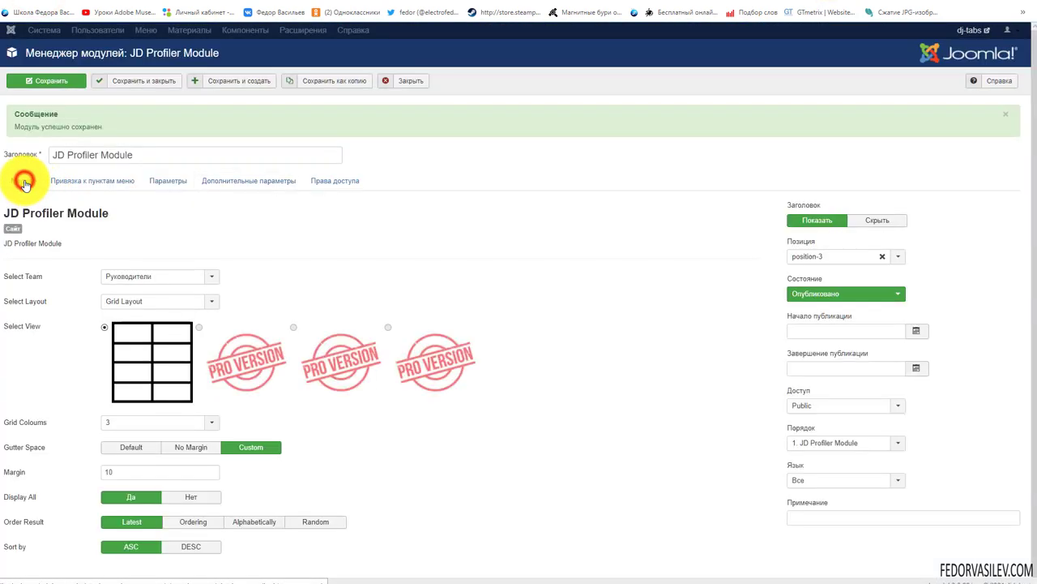
left_click(185, 305)
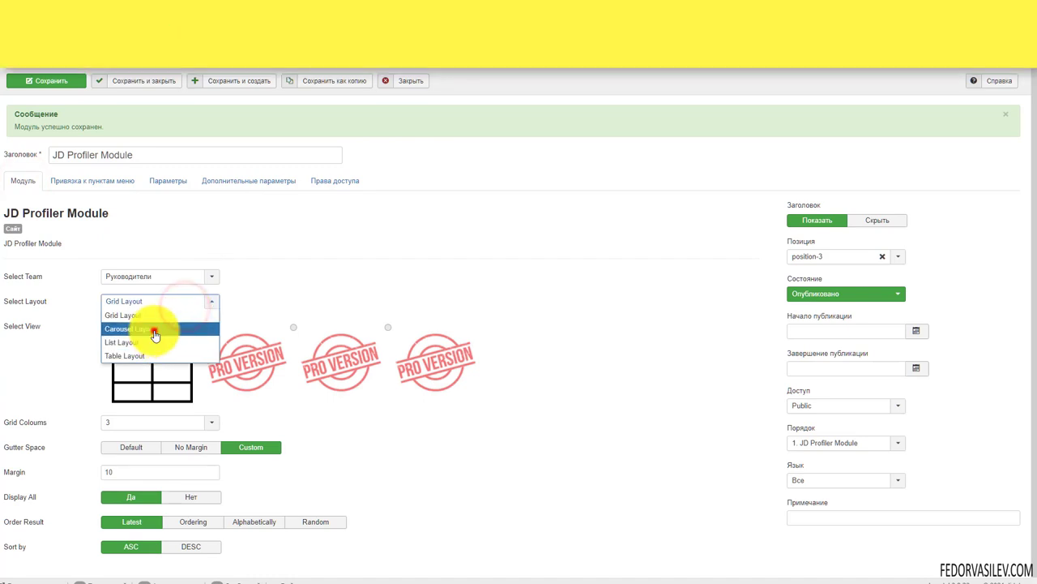
left_click(154, 328)
left_click(65, 84)
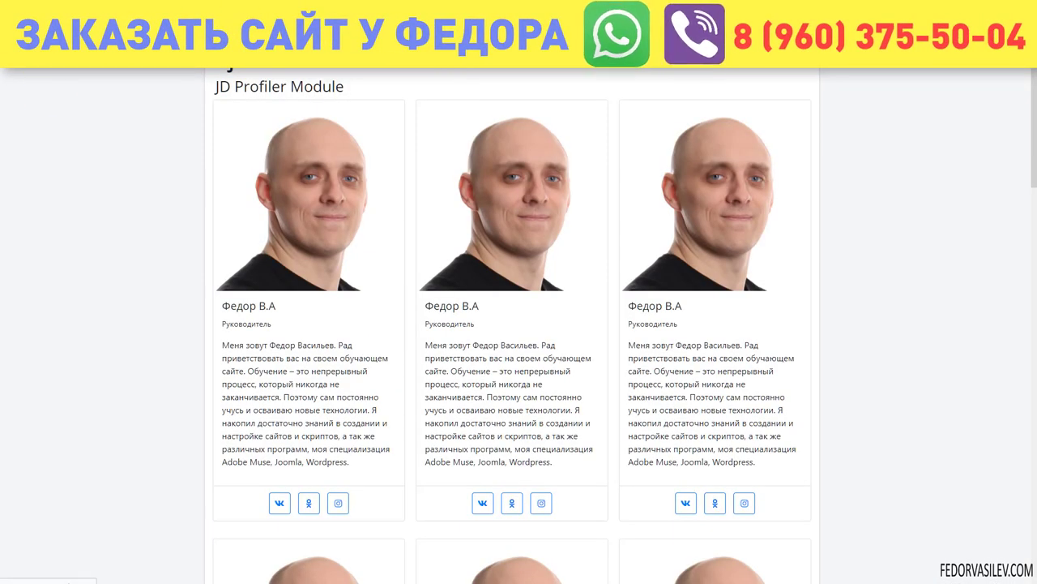
- Reload the site's home page and browse the team carousel with its previous arrow, returning to the module settings
key("F5")
scroll(278, 251, "down", 1)
left_click(201, 274)
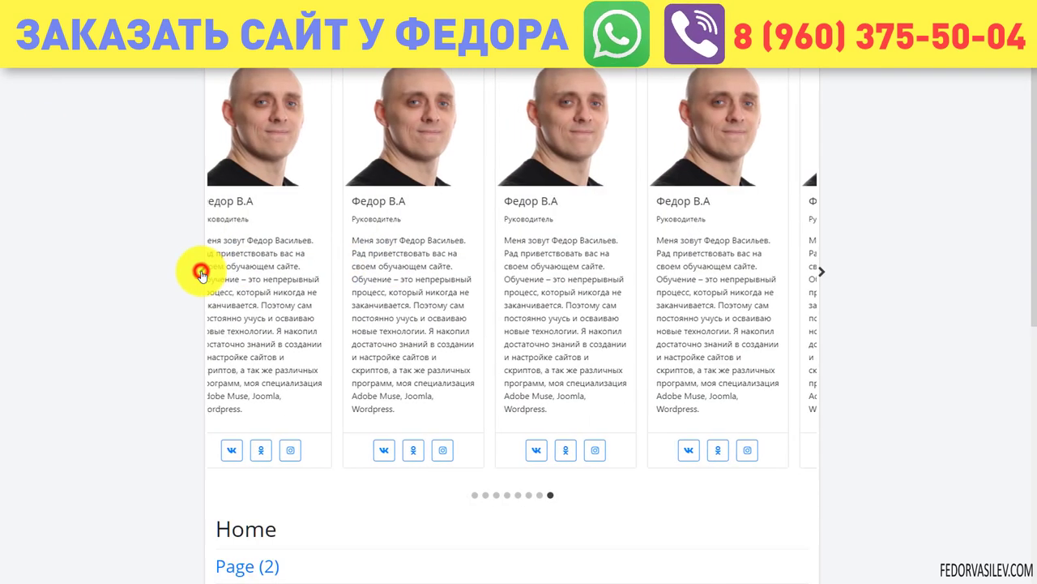
scroll(440, 347, "up", 1)
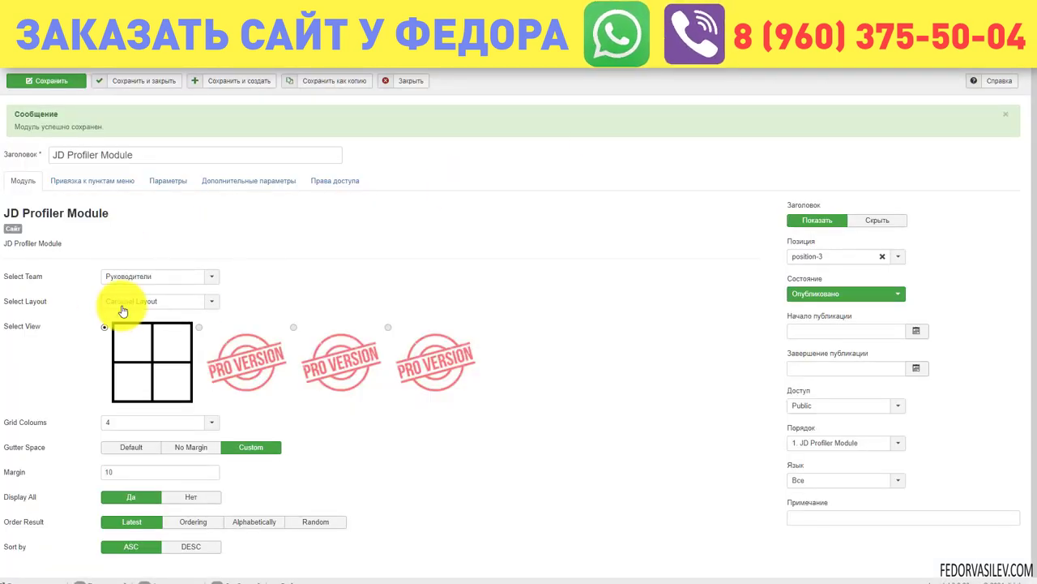
- Set the module's layout to Grid Layout with 2 grid columns and save the module
left_click(122, 310)
left_click(127, 324)
scroll(81, 294, "down", 1)
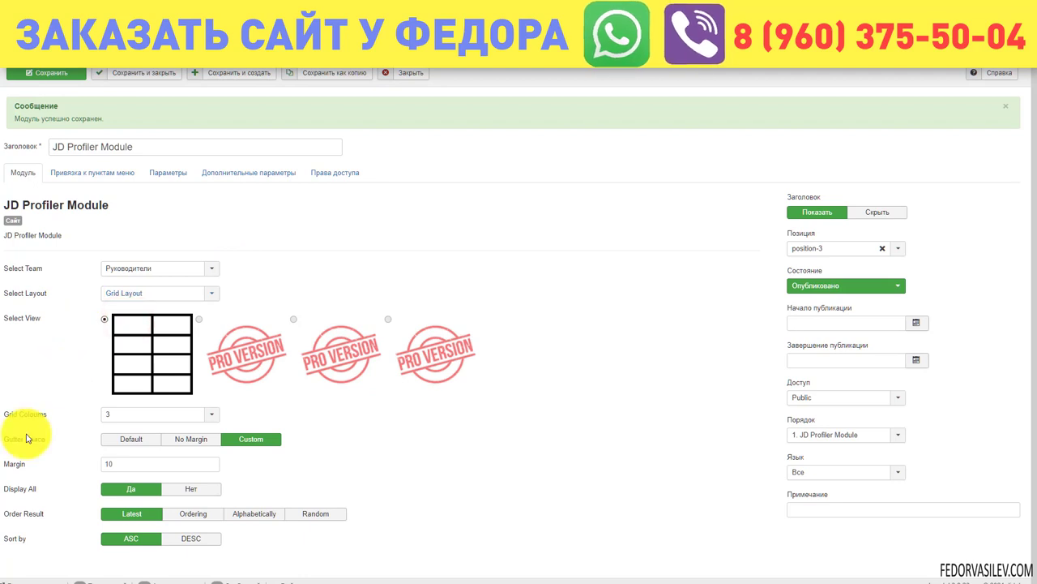
left_click(129, 416)
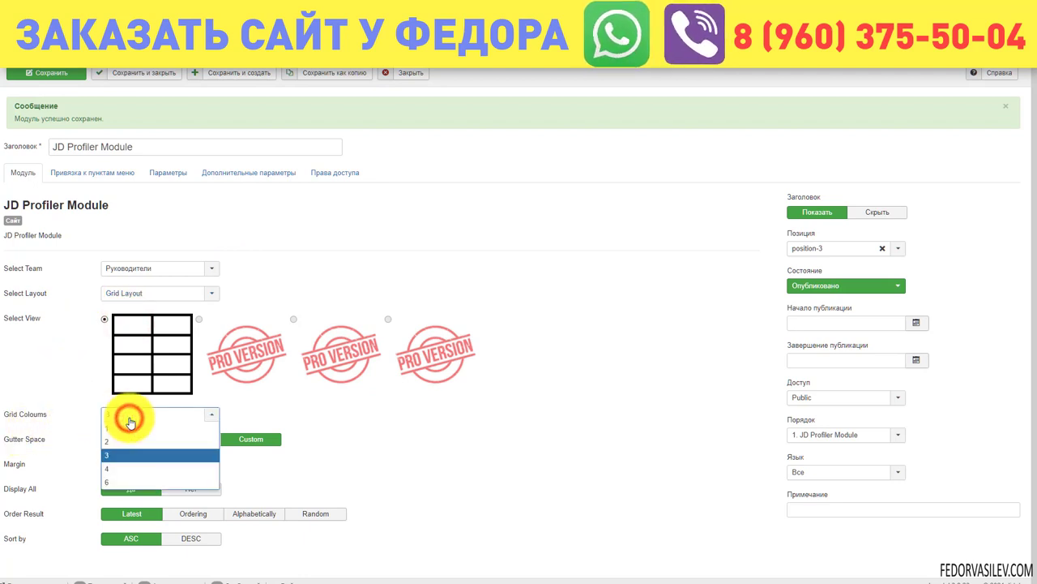
left_click(117, 441)
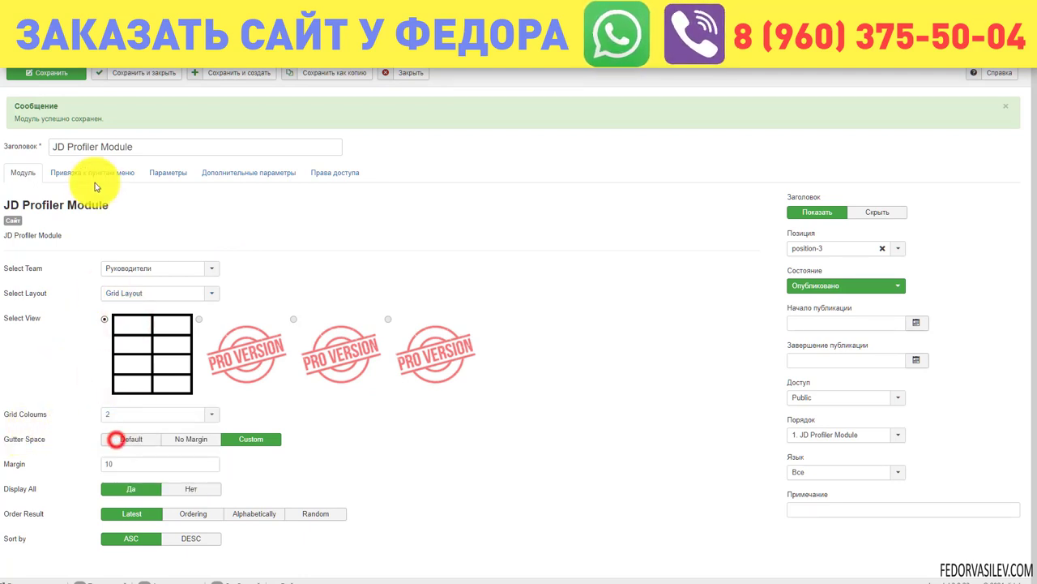
left_click(77, 76)
- Reload the site's home page and examine how the team cards are arranged in two columns
left_click(49, 2)
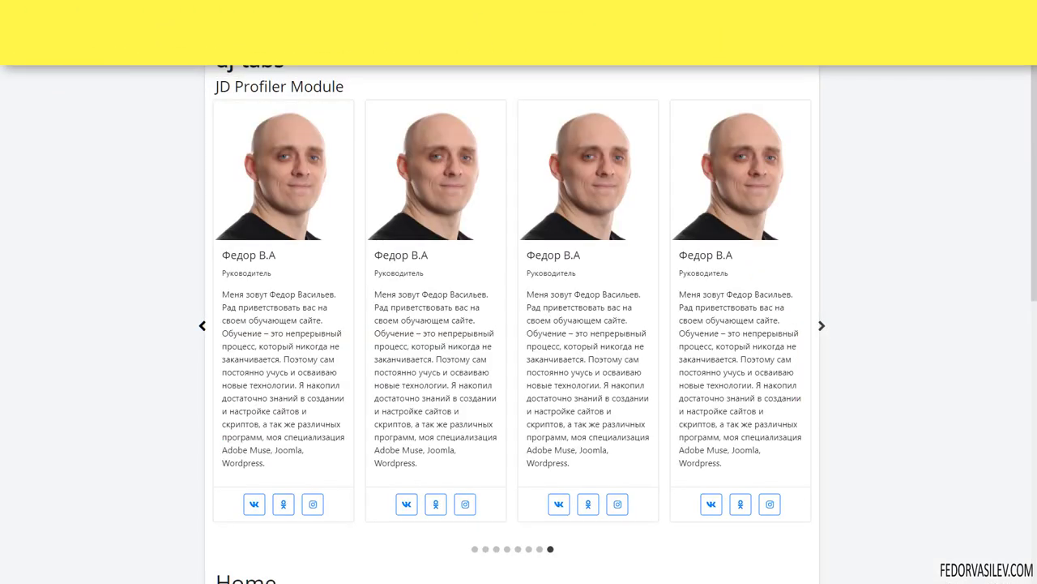
key("F5")
scroll(313, 308, "down", 6)
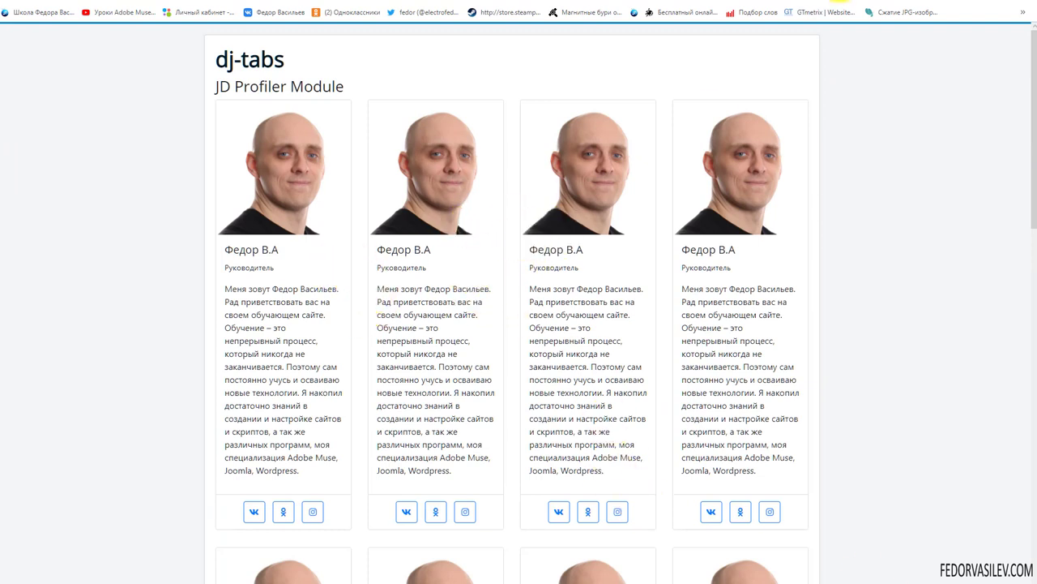
- Set the module's Gutter Space to No Margin, save, and check the spacing between cards on the reloaded home page
left_click(827, 3)
left_click(129, 446)
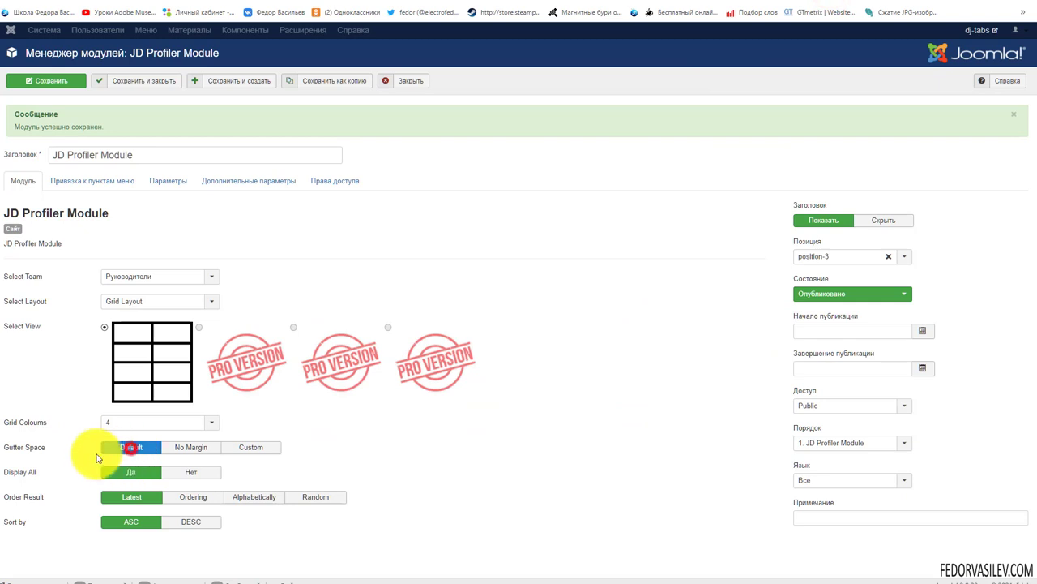
left_click(189, 450)
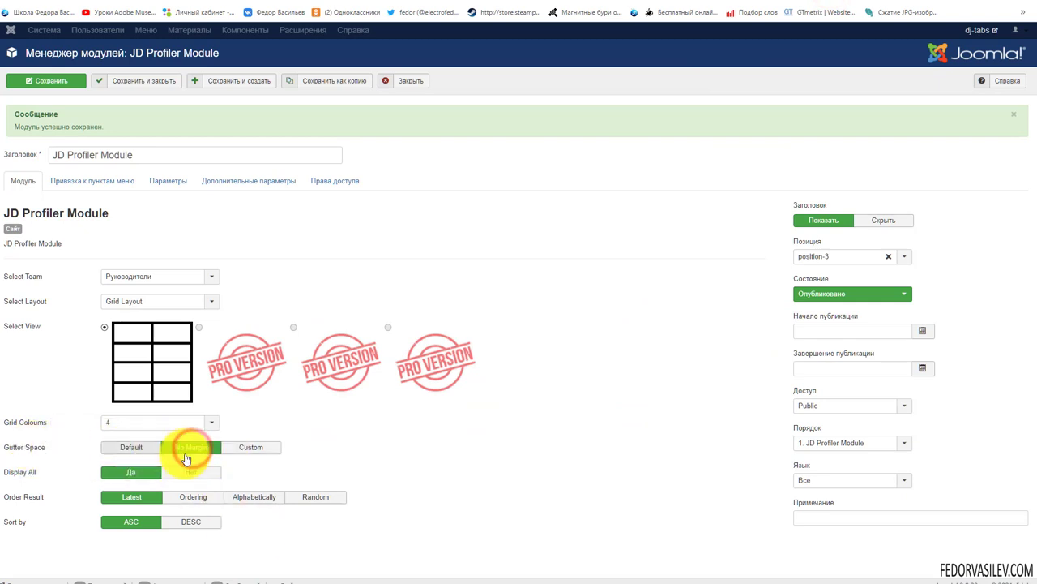
left_click(51, 78)
left_click(44, 3)
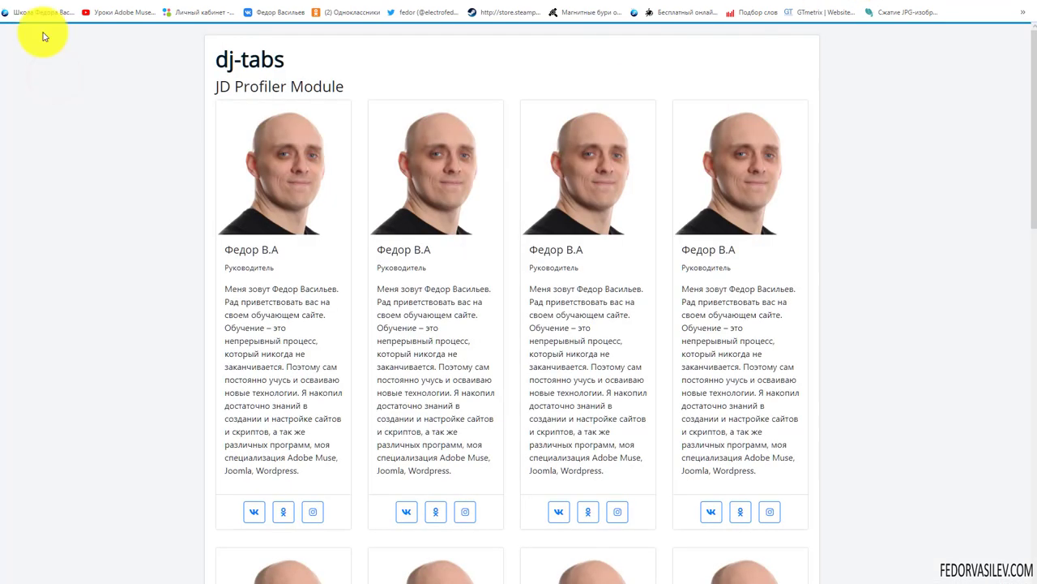
key("F5")
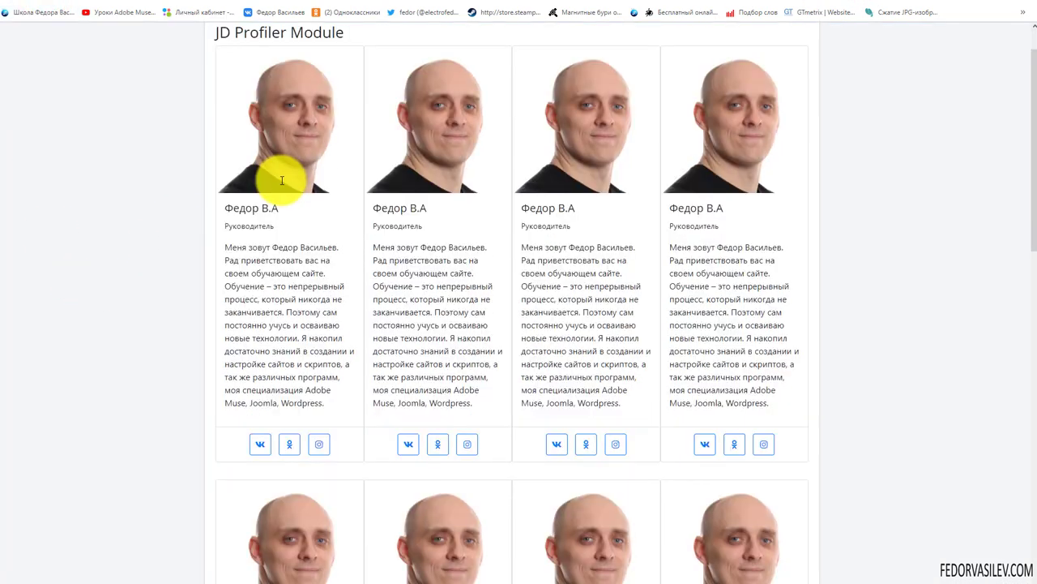
left_click(825, 0)
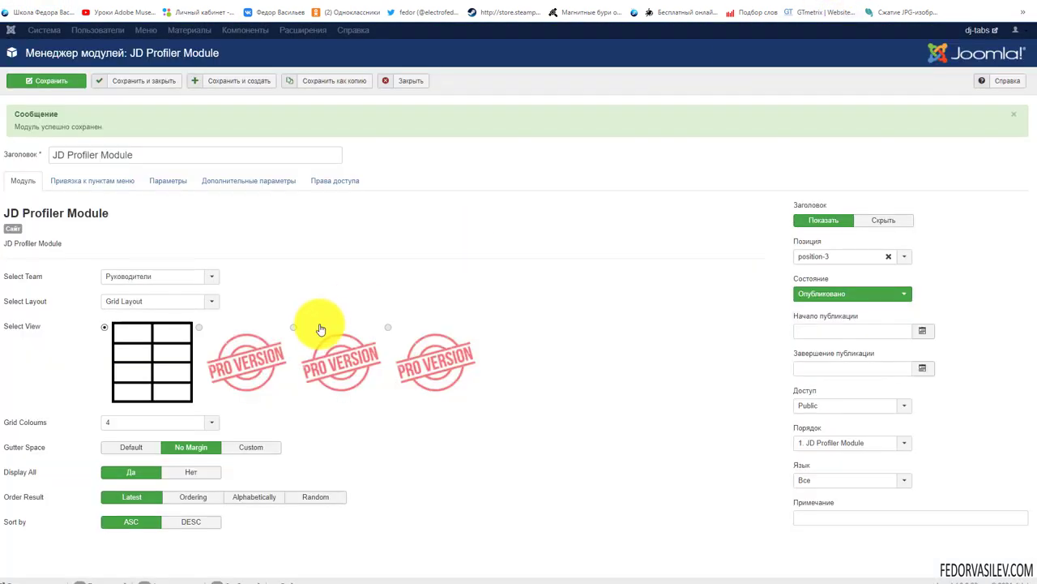
- Set the module's Gutter Space to Custom, save, and check the card spacing on the reloaded home page
left_click(254, 448)
scroll(211, 389, "down", 1)
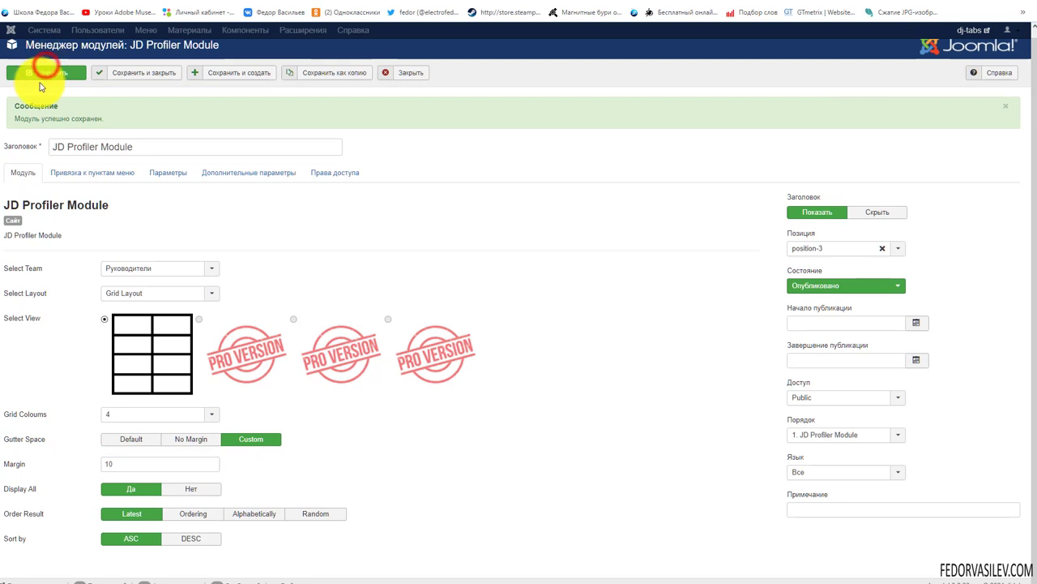
left_click(118, 4)
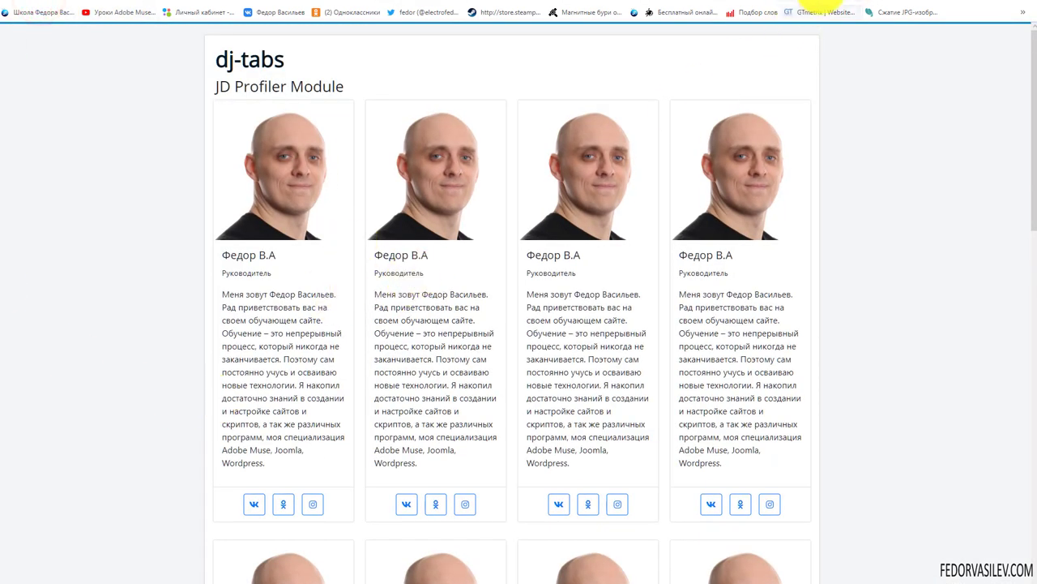
left_click(821, 4)
- Set Display All to "Нет" with 1 profile to show, and save the module
scroll(1, 572, "down", 1)
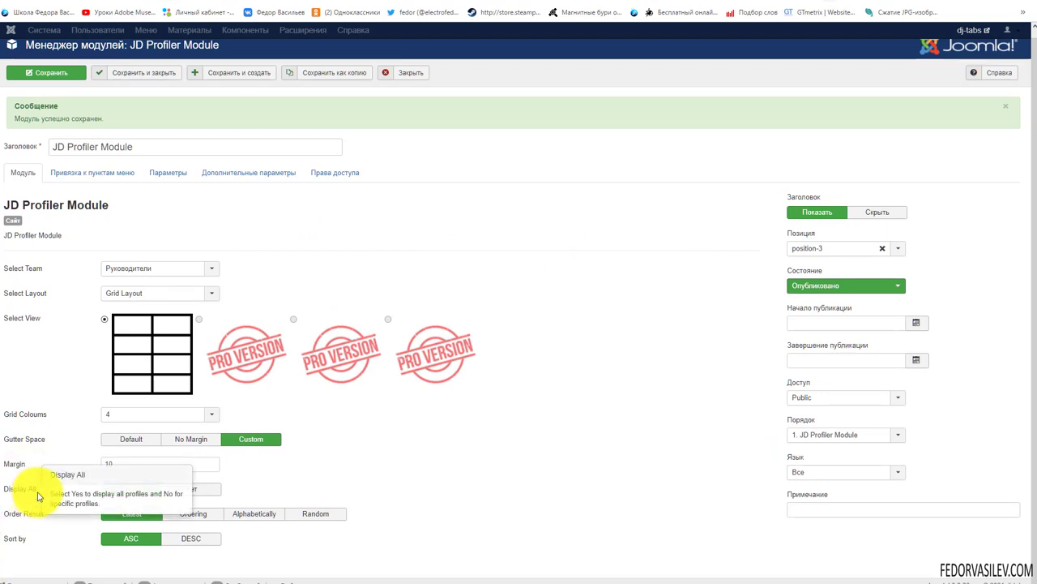
left_click(172, 490)
scroll(338, 452, "down", 1)
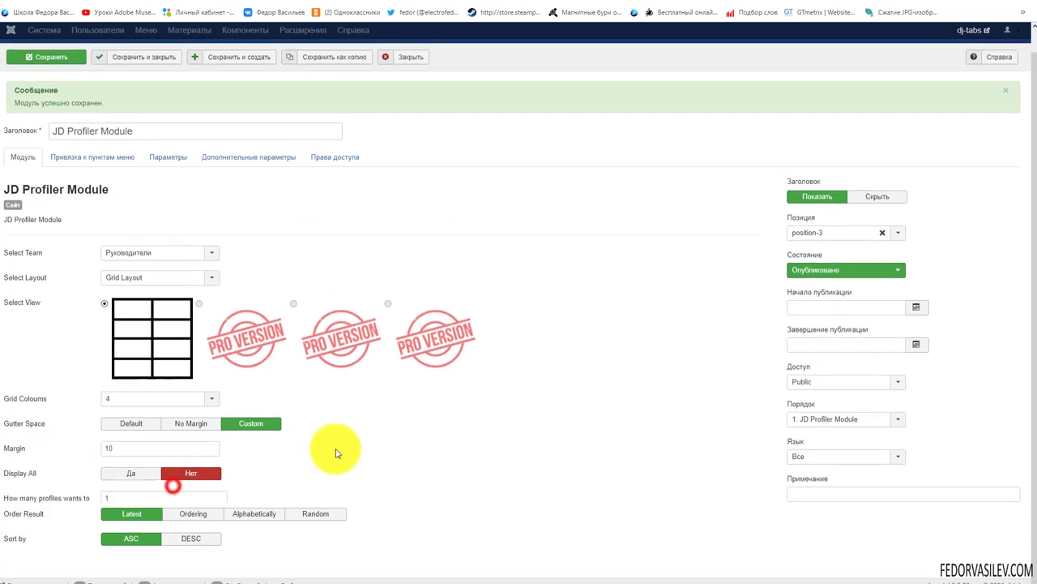
left_click(118, 485)
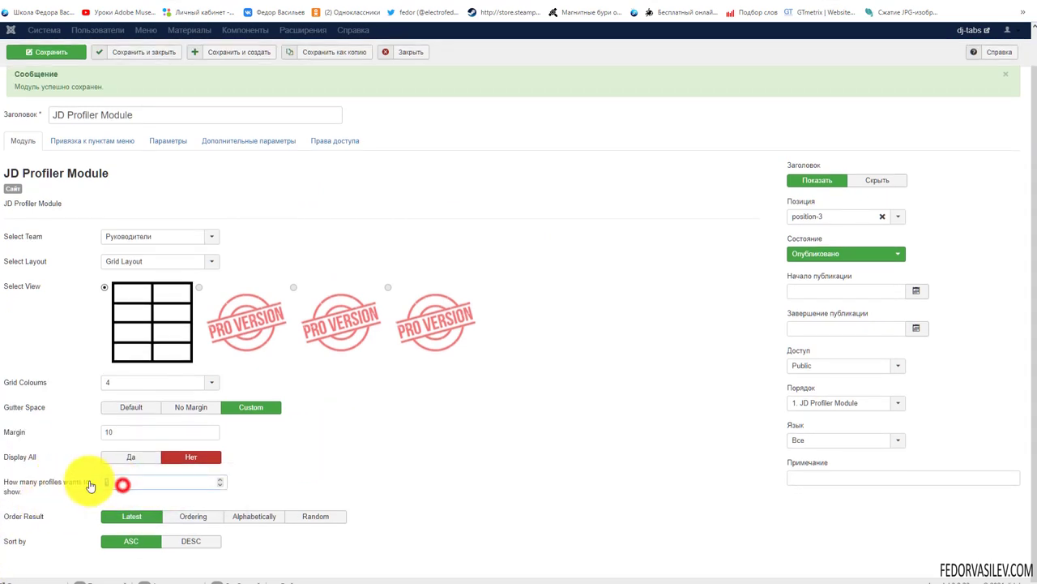
left_click(46, 51)
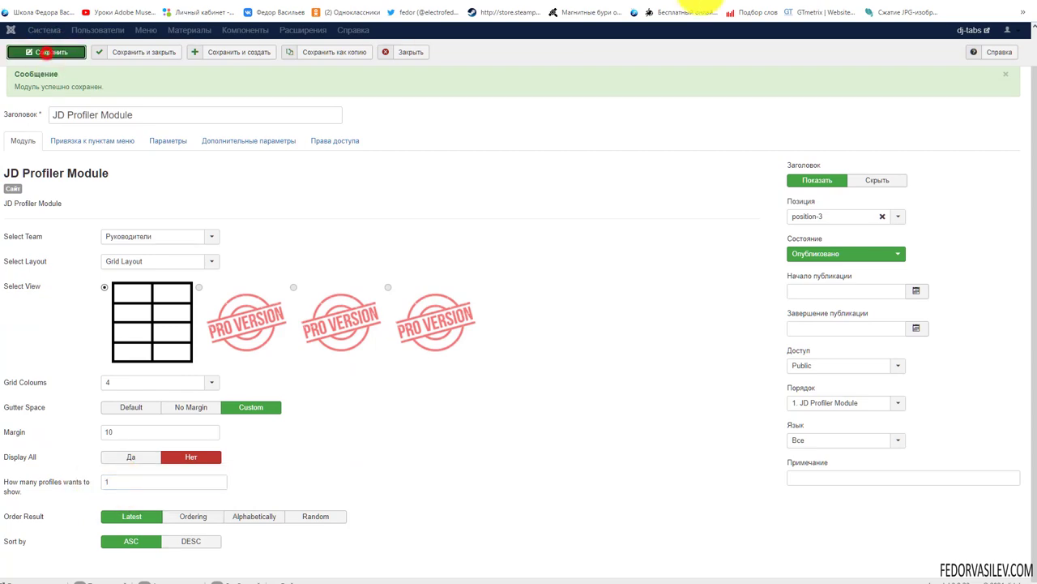
- Reload the site's home page and examine the limited number of displayed team profiles
left_click(884, 3)
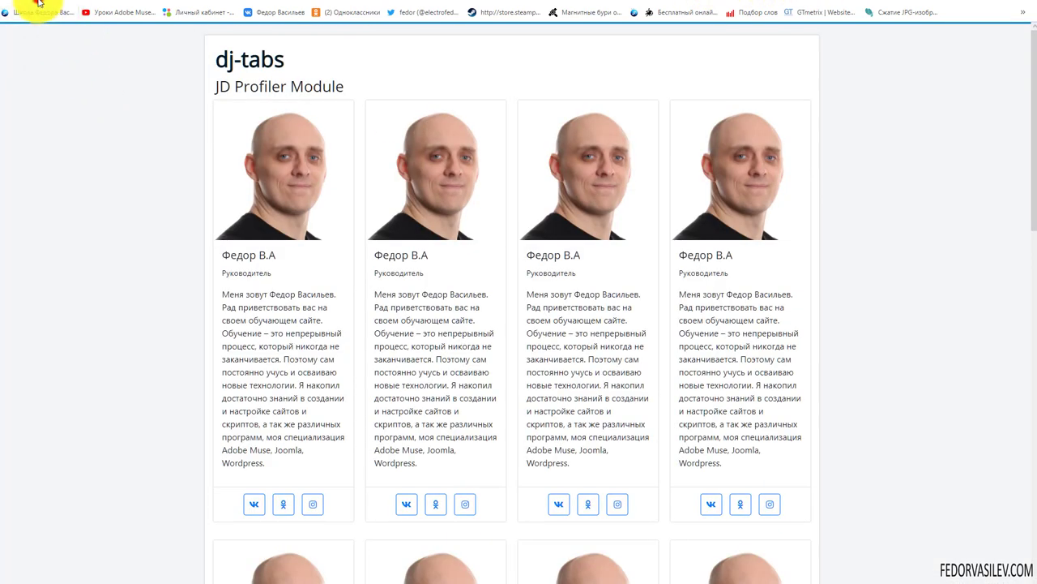
key("F5")
scroll(232, 271, "down", 4)
scroll(235, 239, "up", 4)
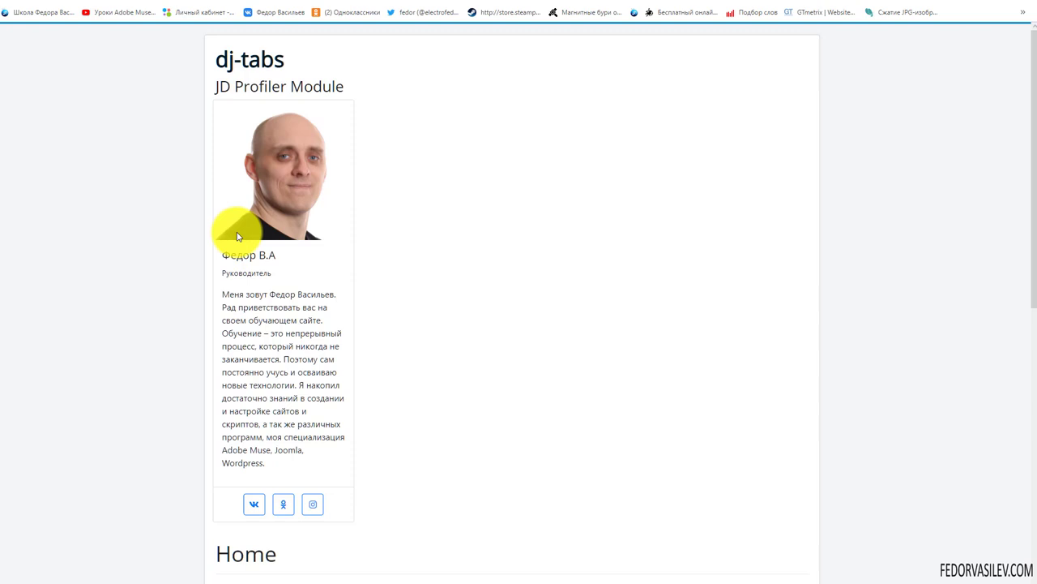
- Set Display All to "Да" in the module settings, save the module, and reload the site's home page to check it
left_click(628, 4)
left_click(116, 459)
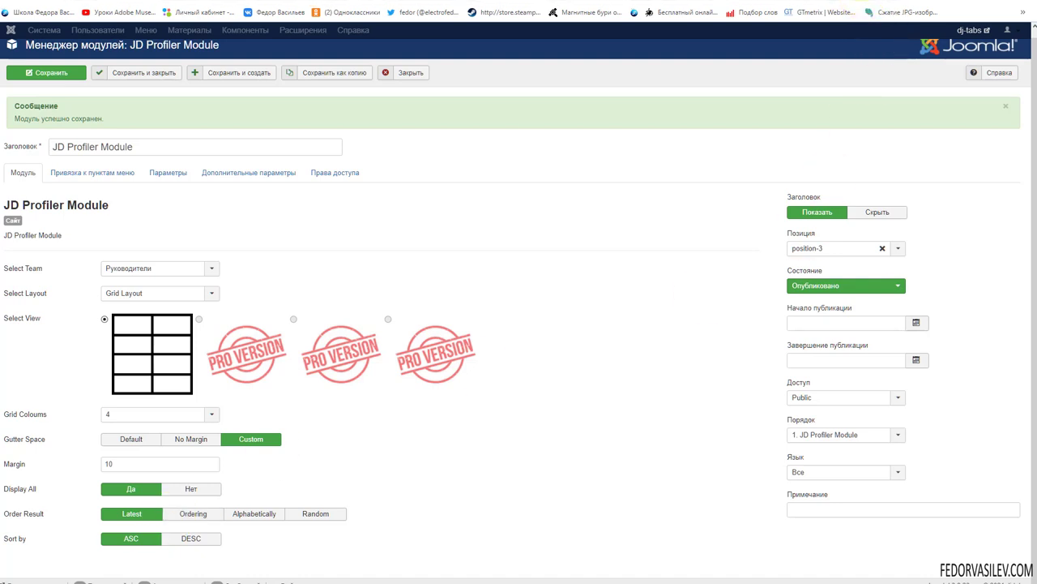
key("ctrl+Tab")
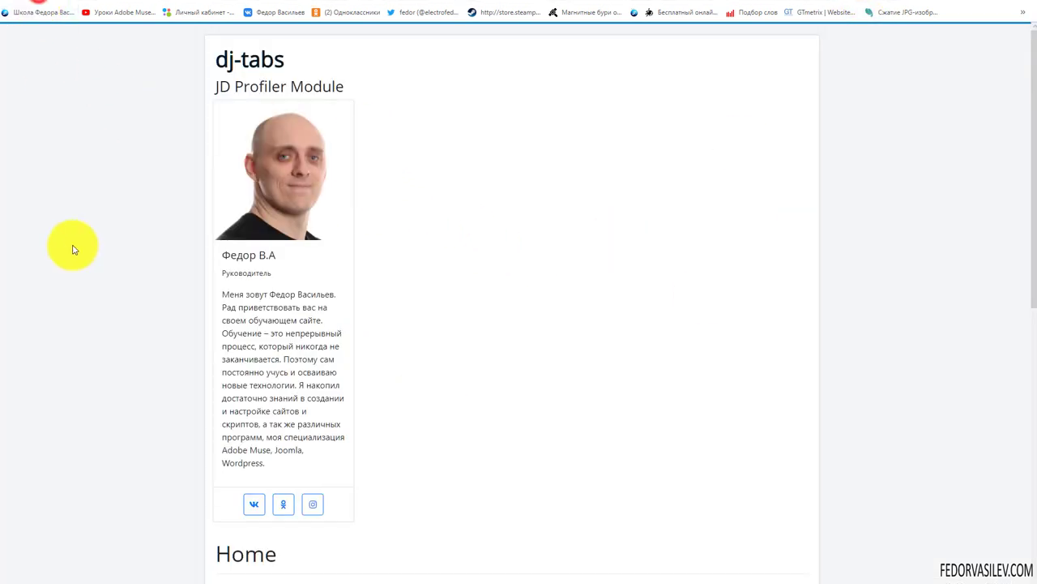
left_click(847, 4)
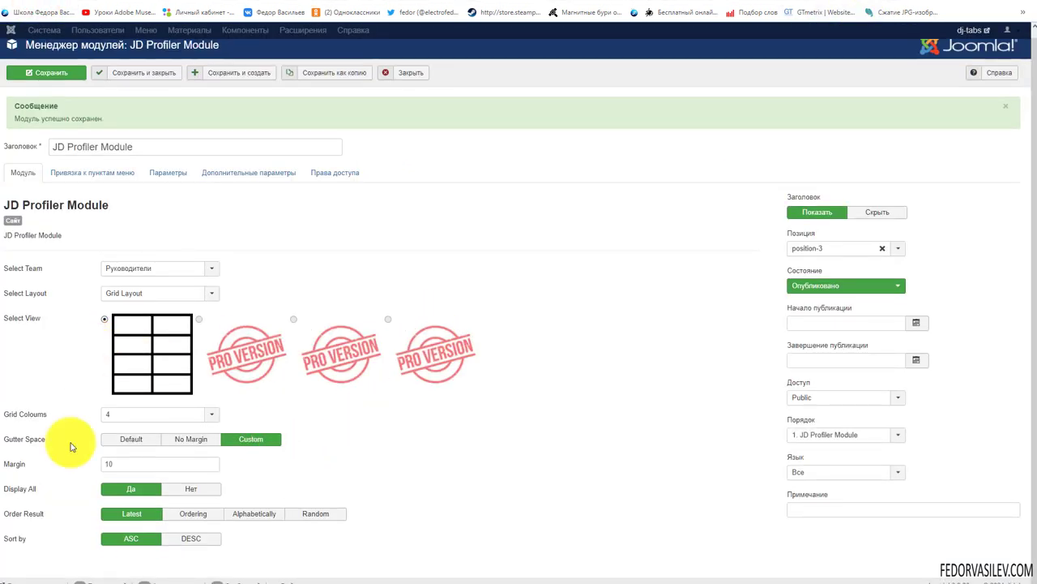
- Try other Order Result options and DESC sorting, returning to Latest and ASC
left_click(298, 520)
left_click(192, 522)
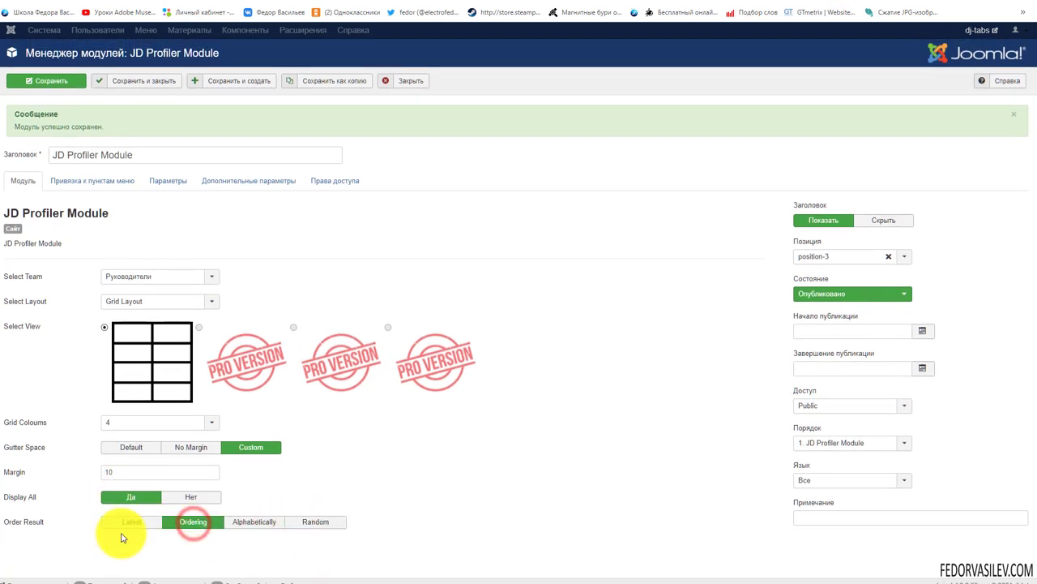
left_click(121, 522)
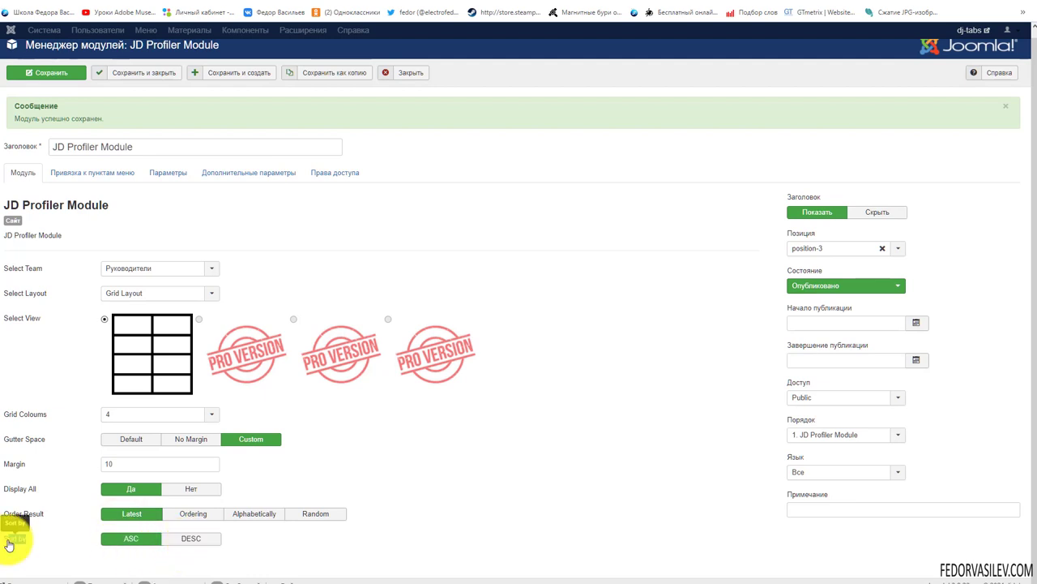
left_click(157, 559)
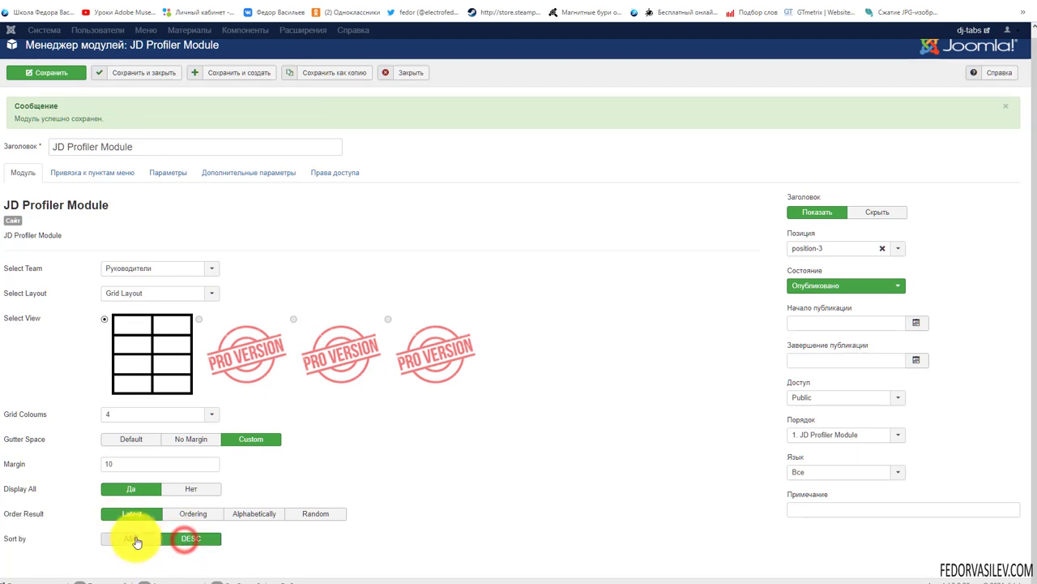
left_click(134, 542)
- Try the Ordering, Alphabetically and Random options for Order Result, set it back to Latest, and save the module
left_click(185, 514)
left_click(275, 523)
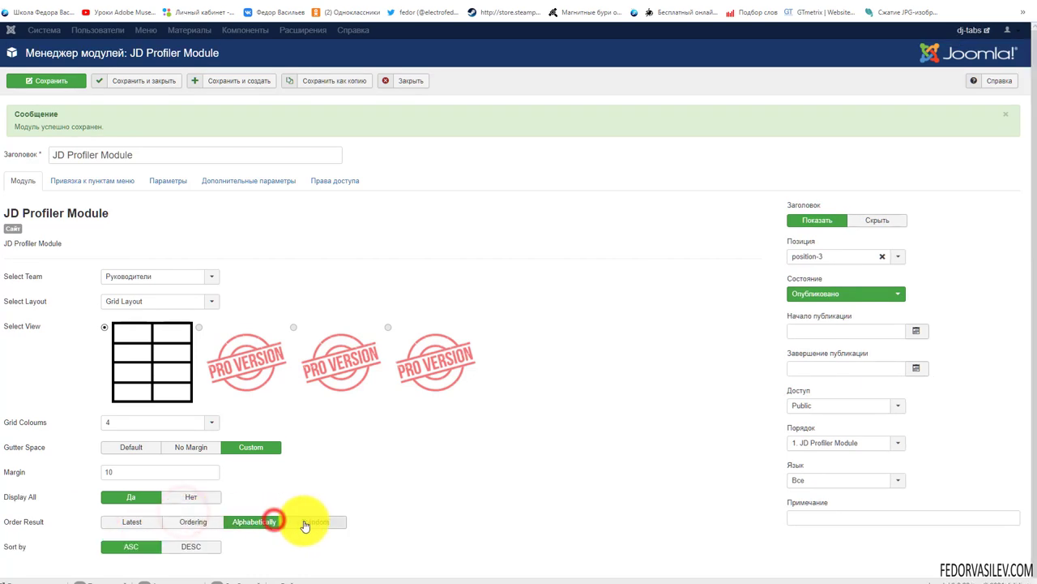
left_click(315, 522)
left_click(132, 521)
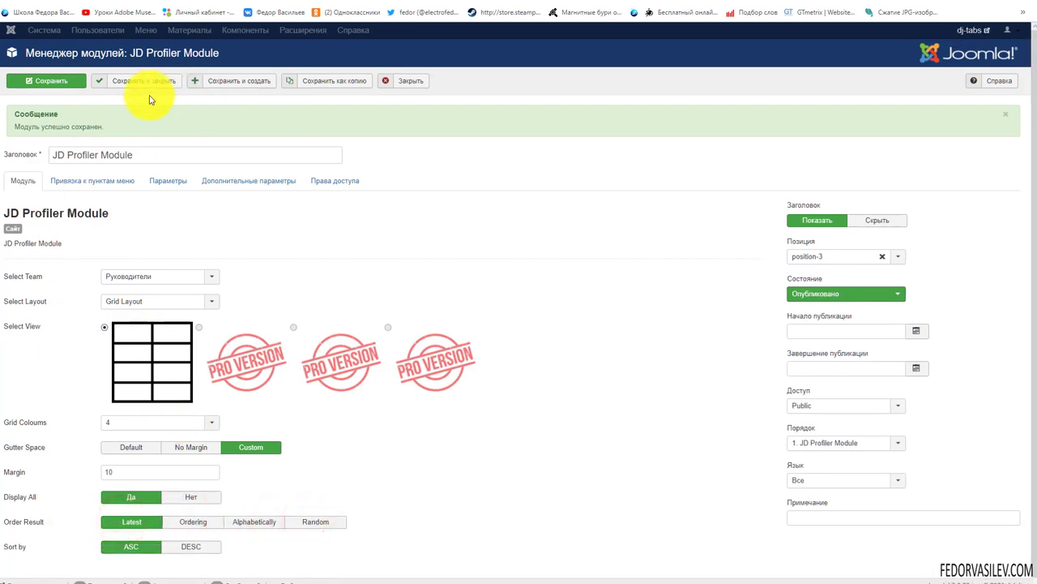
left_click(44, 81)
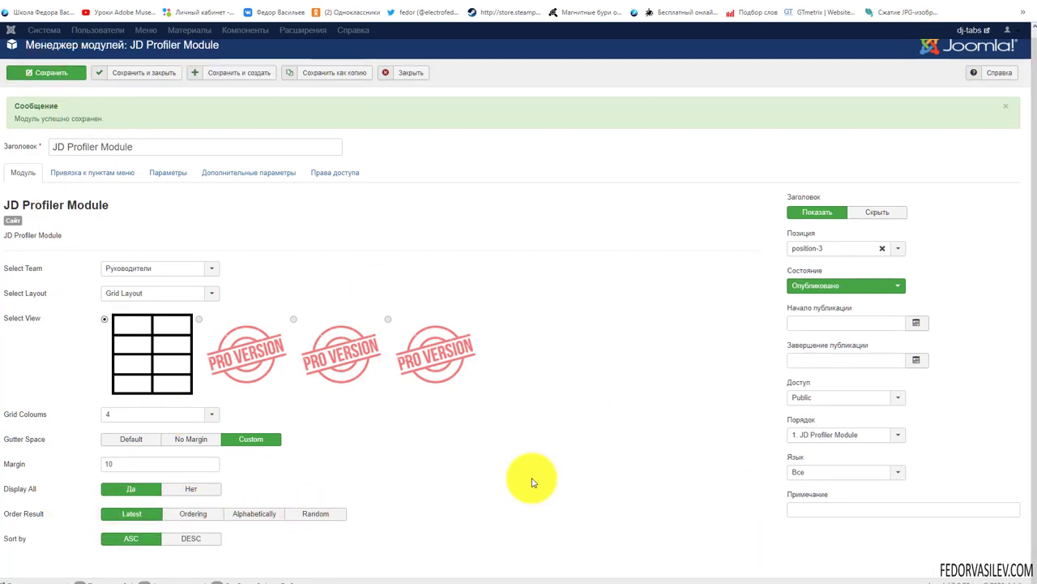
- Set Display Name to "Нет" in the module's parameters and save the module
left_click(89, 175)
left_click(169, 183)
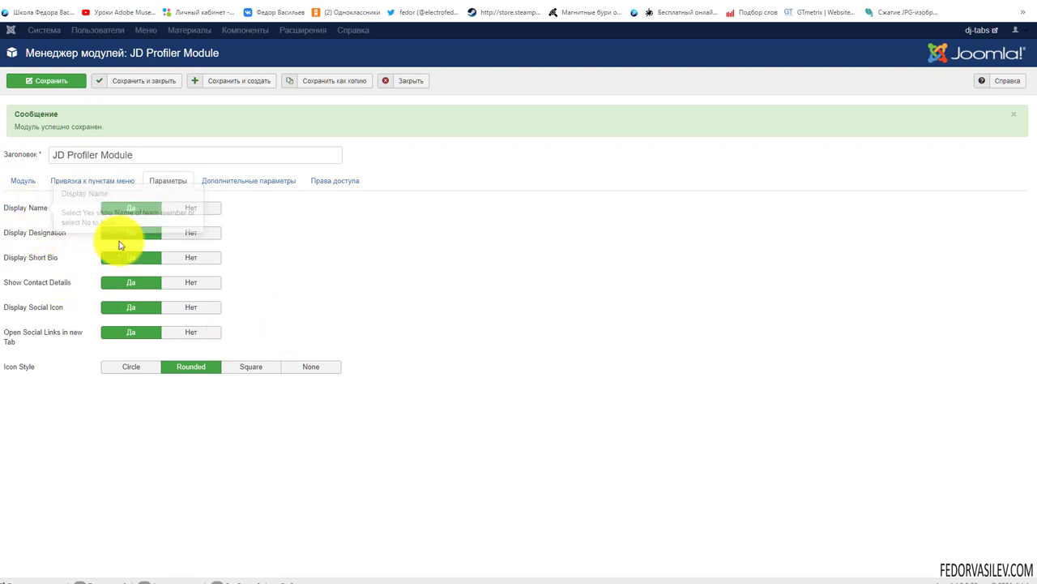
left_click(198, 210)
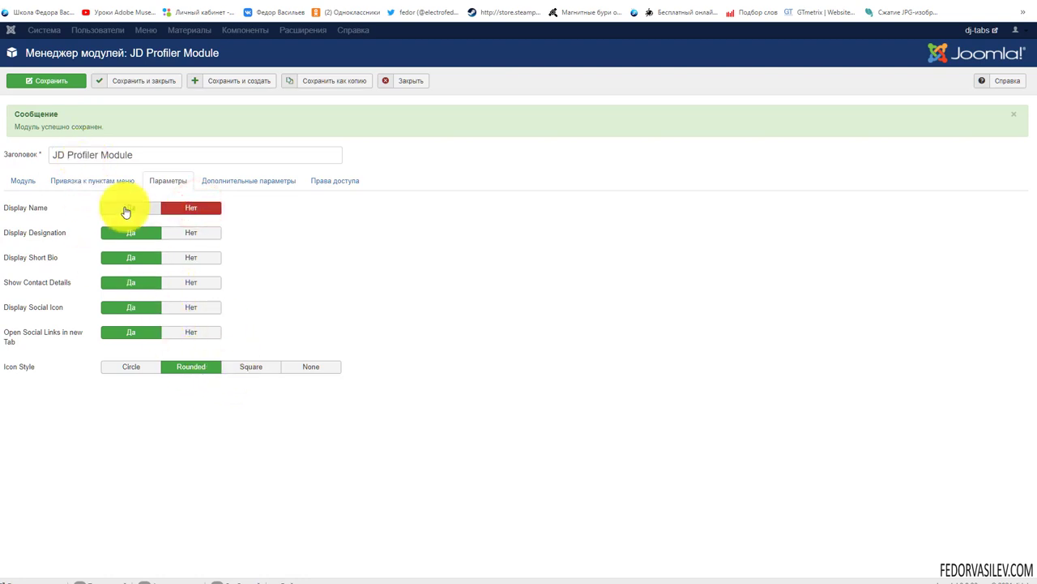
left_click(54, 79)
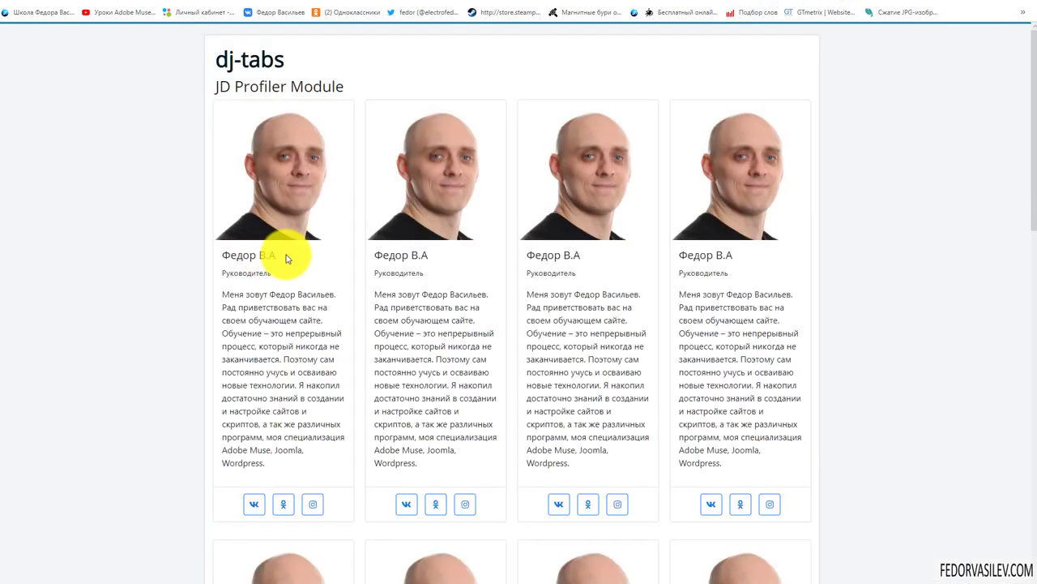
- Reload the site's home page and check the name area on the team cards
left_click_drag(280, 256, 231, 256)
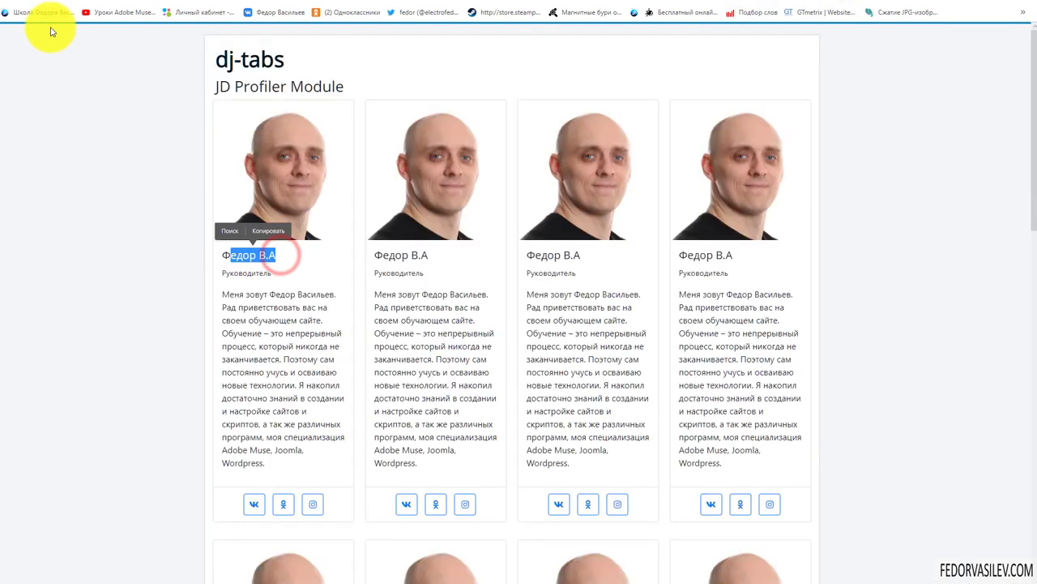
key("F5")
scroll(671, 239, "down", 6)
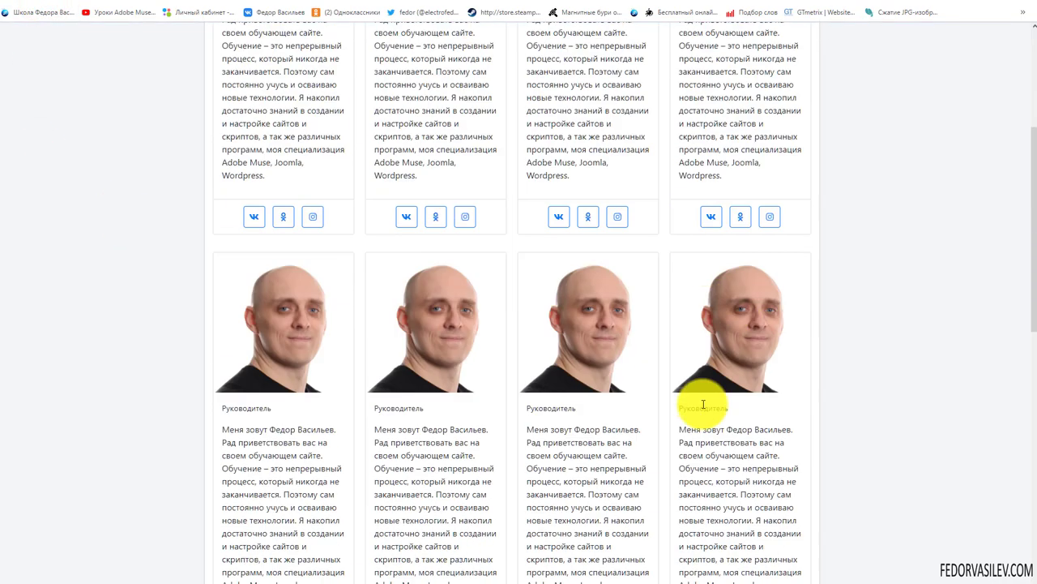
scroll(398, 407, "up", 6)
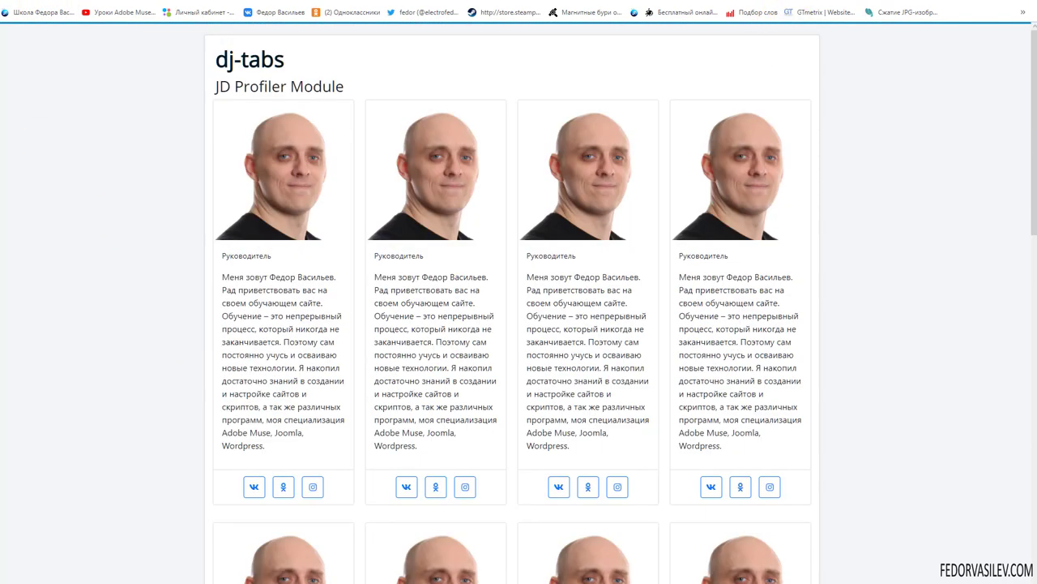
- Set Display Name to "Да" in the module's parameters
left_click(794, 8)
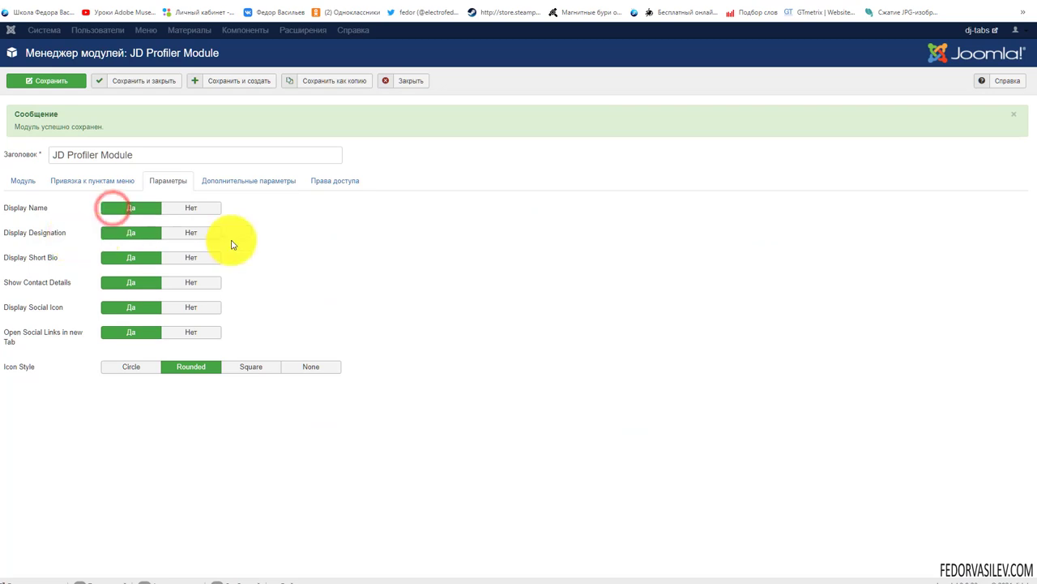
mouse_move(58, 235)
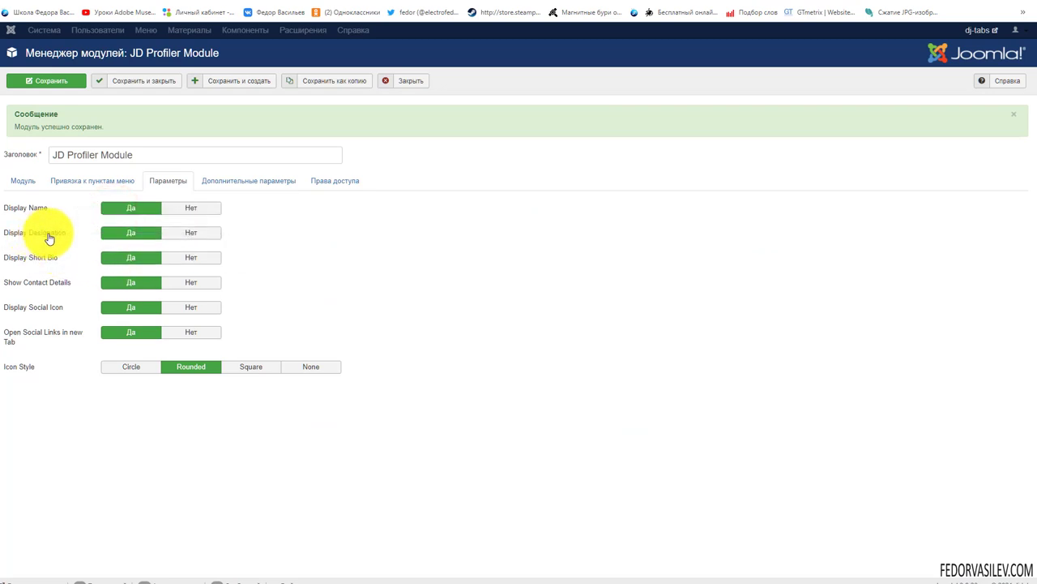
left_click_drag(56, 233, 51, 255)
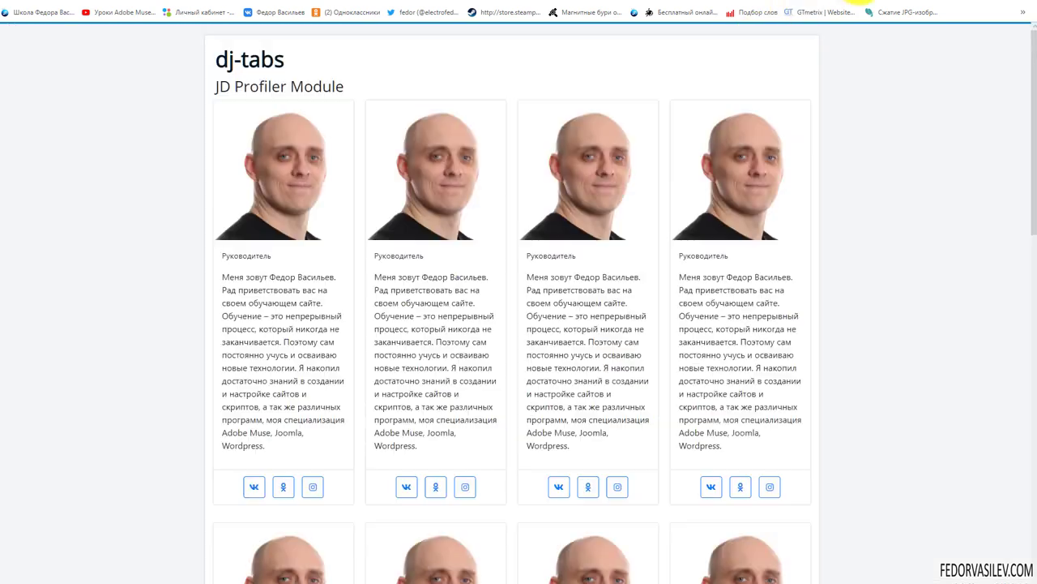
- Examine the designation and short bio text on the first team card of the site's home page
key("ctrl+Tab")
left_click_drag(254, 257, 230, 255)
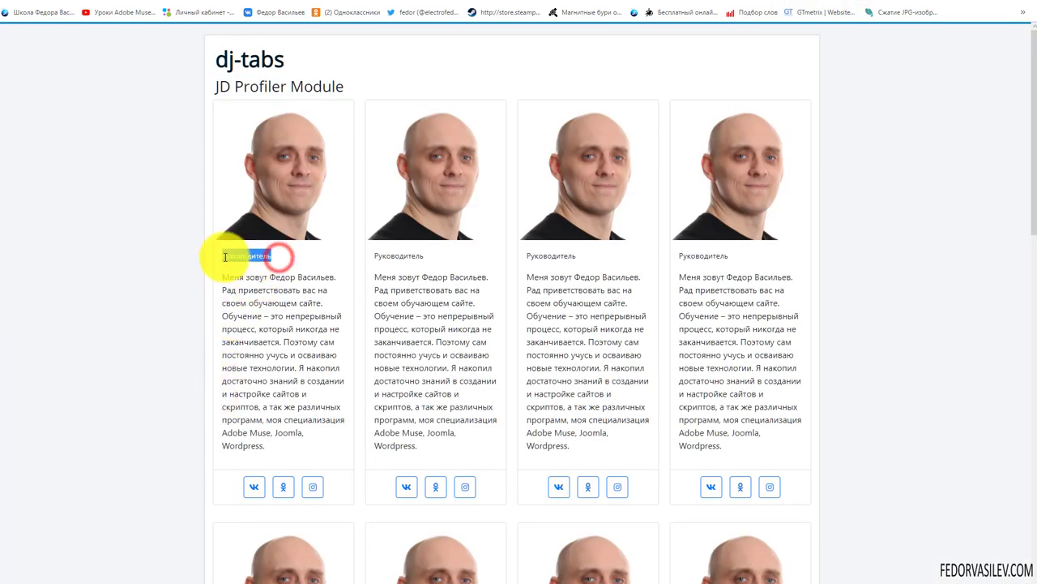
left_click_drag(300, 434, 228, 301)
key("ctrl+Tab")
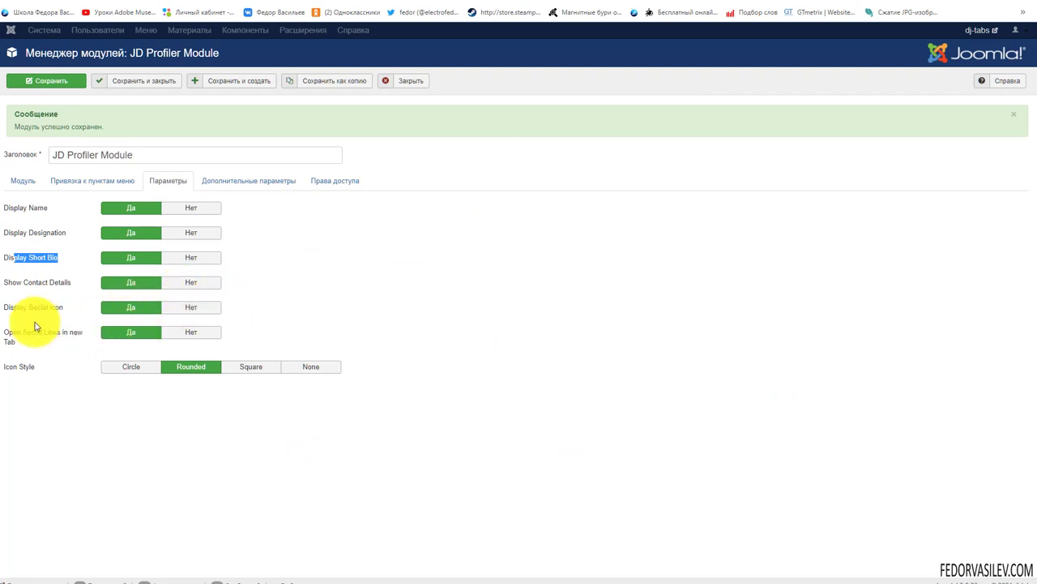
- Review the Display Social Icon and Open Social Links in new Tab options and test the VK link on the first team card
left_click(178, 307)
left_click(127, 313)
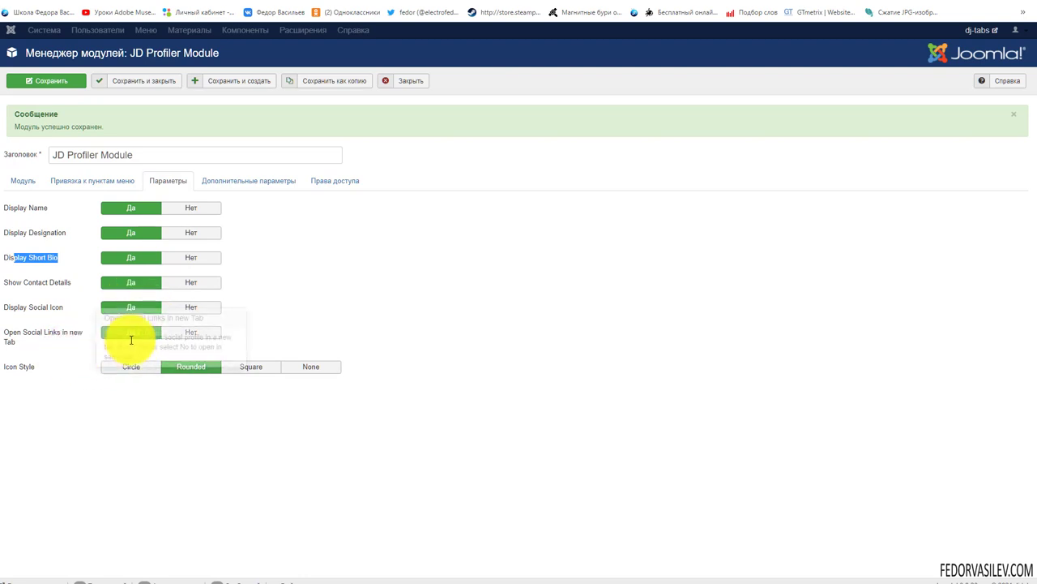
mouse_move(42, 343)
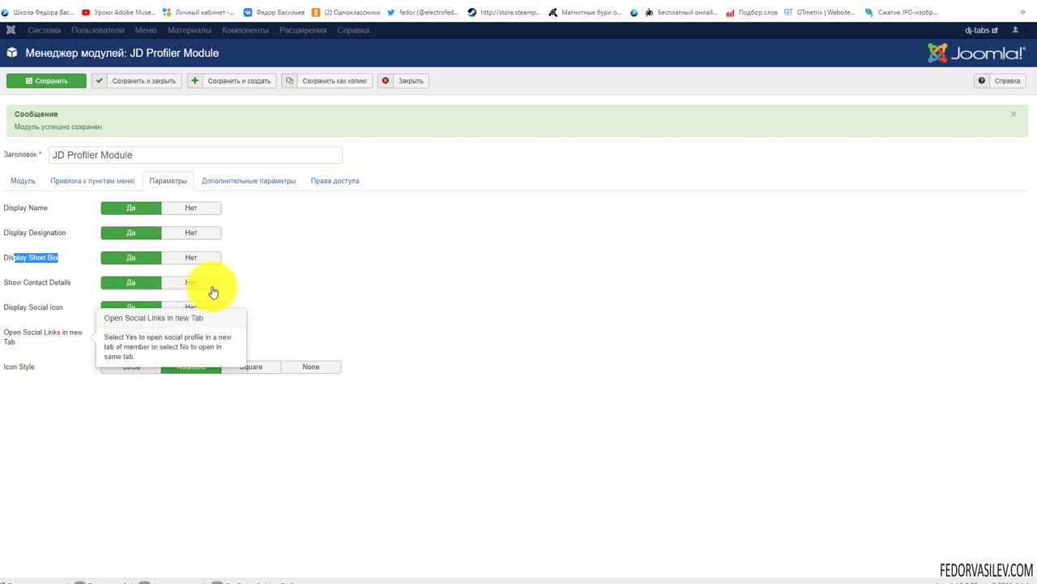
left_click(850, 5)
scroll(371, 329, "down", 1)
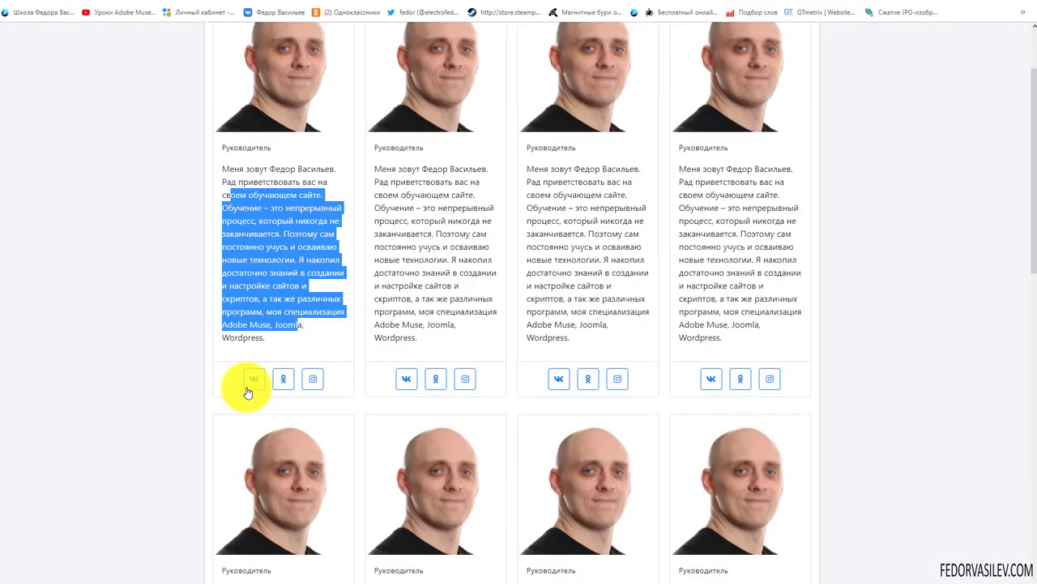
left_click(252, 381)
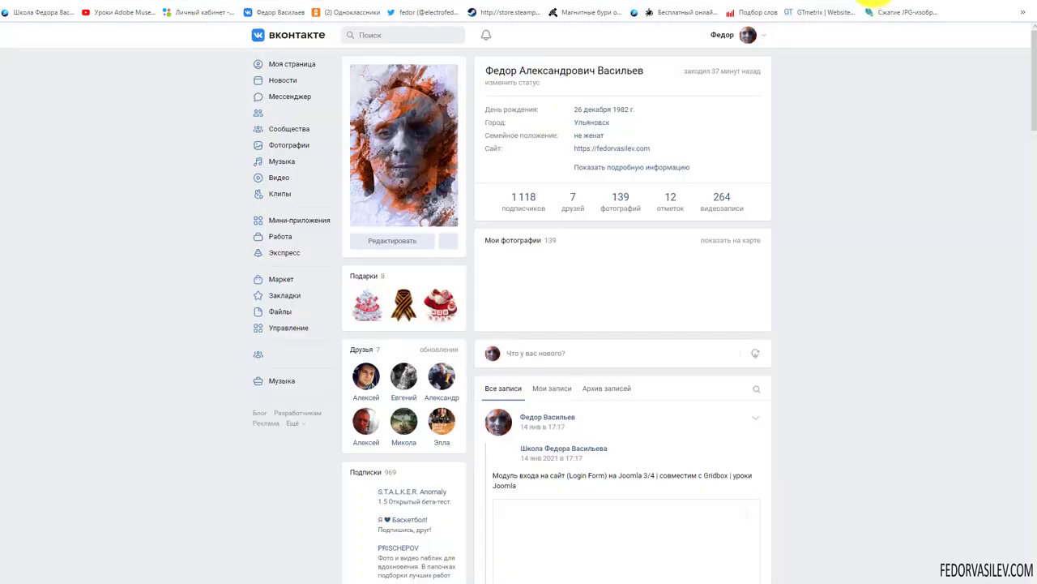
left_click(851, 4)
left_click(847, 3)
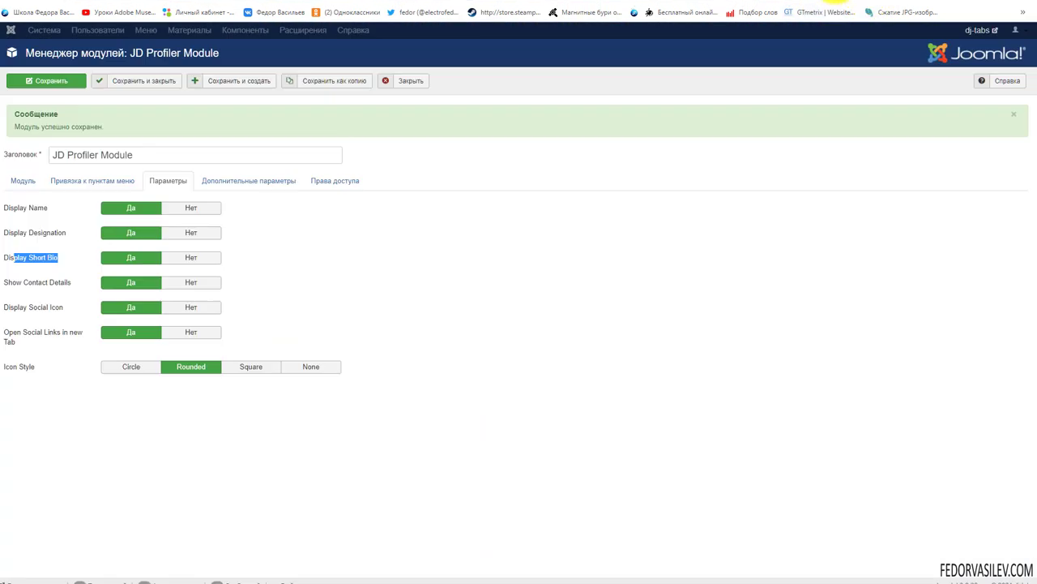
- Set the social Icon Style to None, save the module, and reload the site's home page to check the icons
left_click(316, 366)
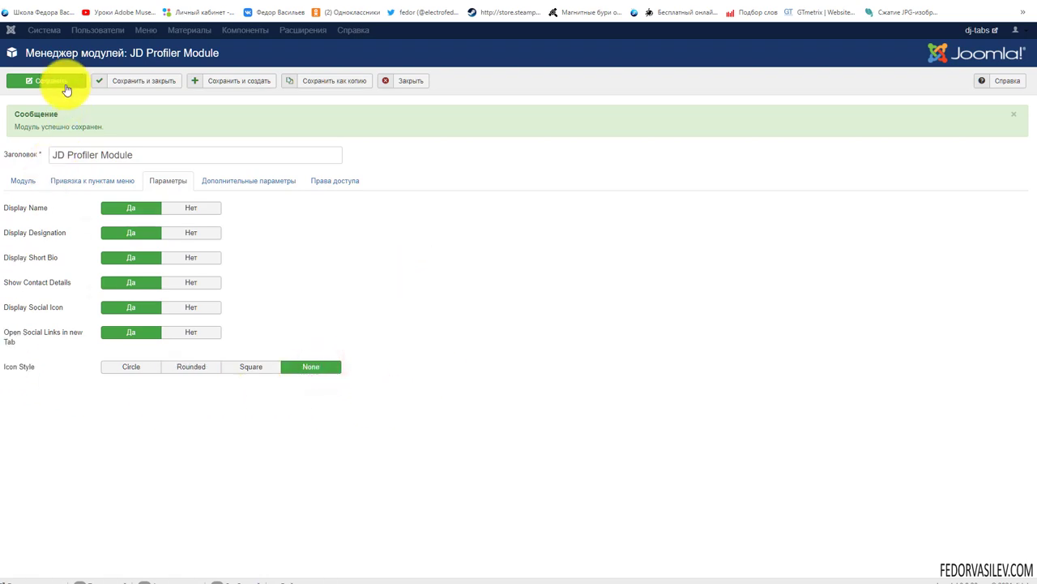
key("ctrl+Tab")
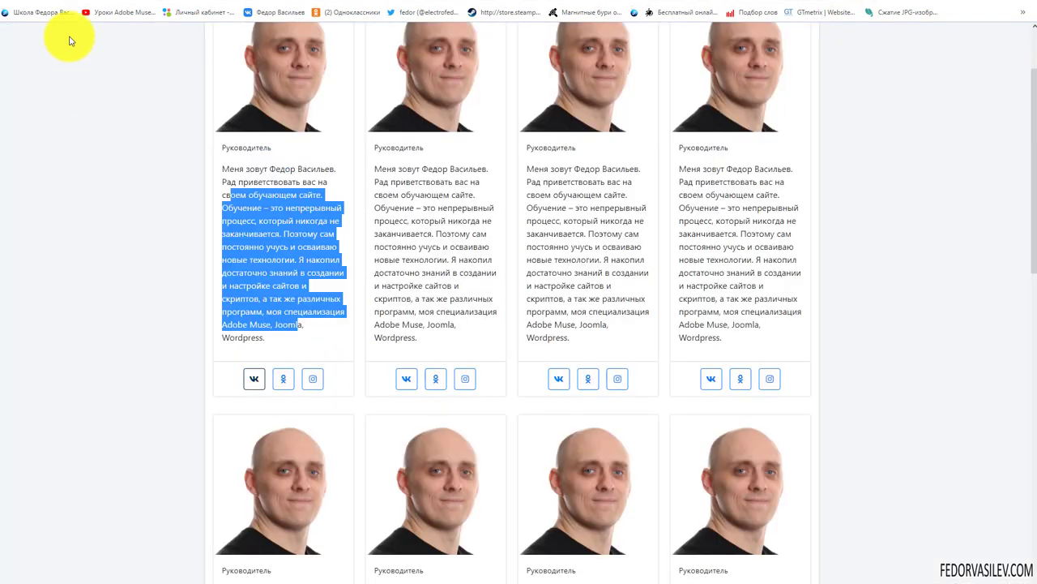
left_click(37, 3)
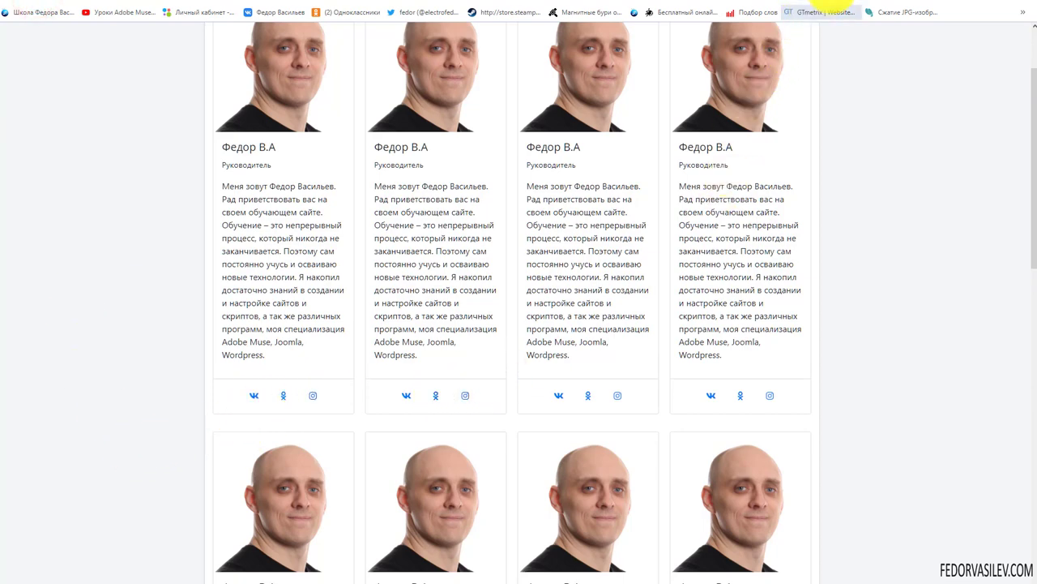
- Set the social Icon Style to Circle, save the module, and check the icons on the reloaded home page
key("ctrl+Tab")
left_click(132, 367)
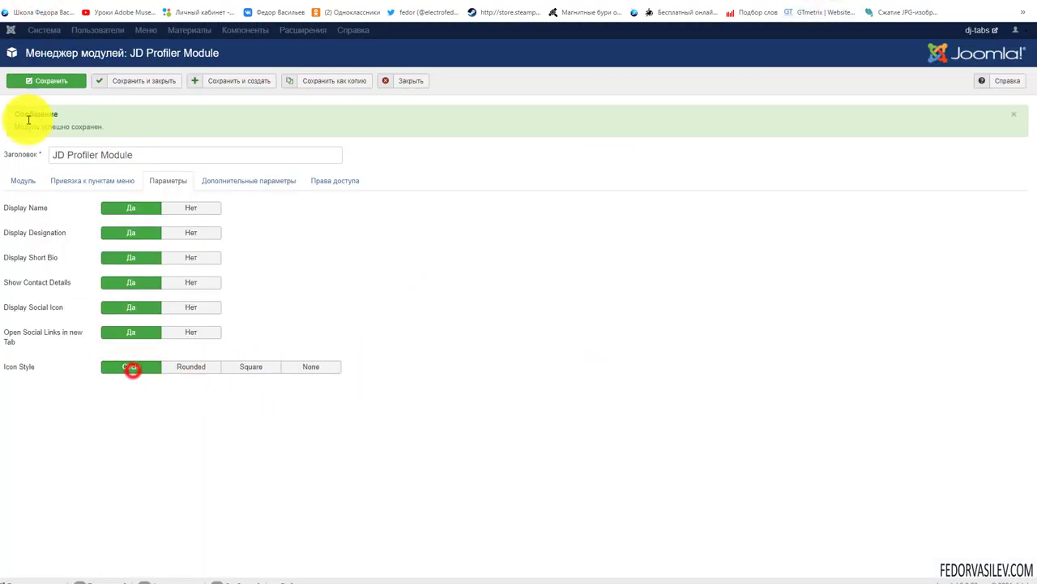
left_click(51, 80)
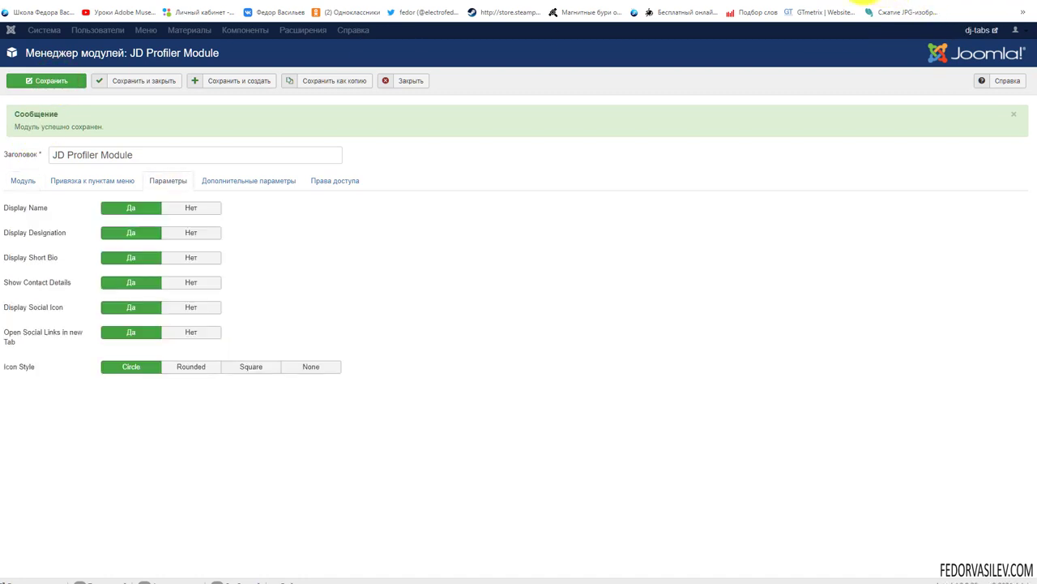
key("ctrl+Tab")
left_click(42, 16)
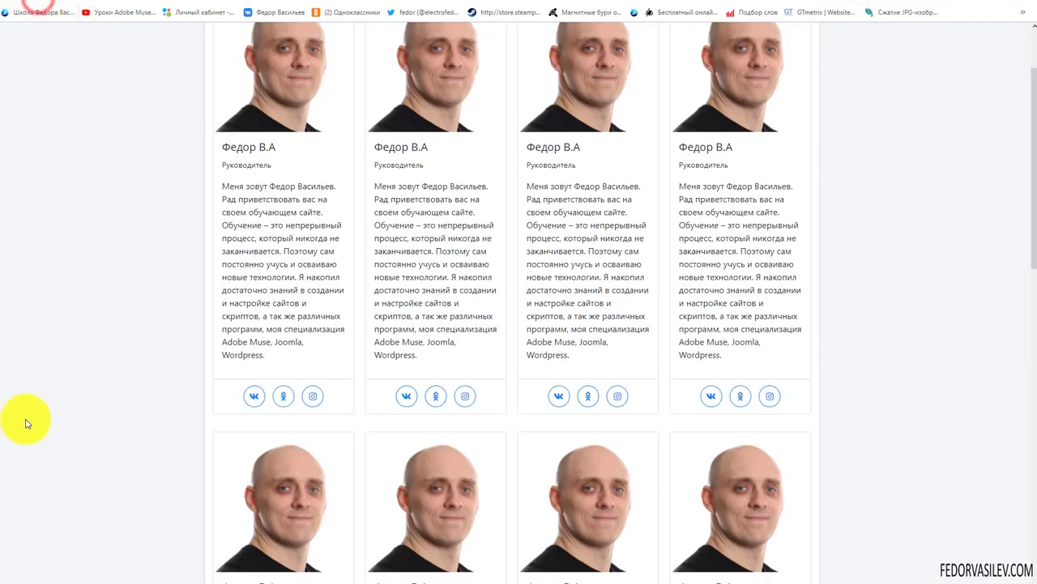
- Set the social Icon Style to Rounded, save the module, and check the team cards on the reloaded home page
key("ctrl+Tab")
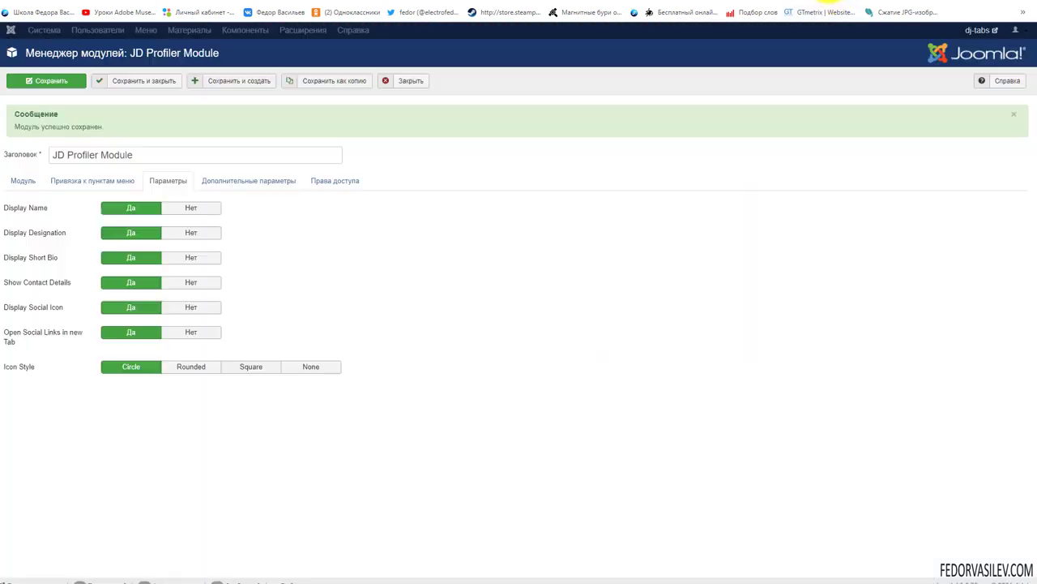
left_click(66, 80)
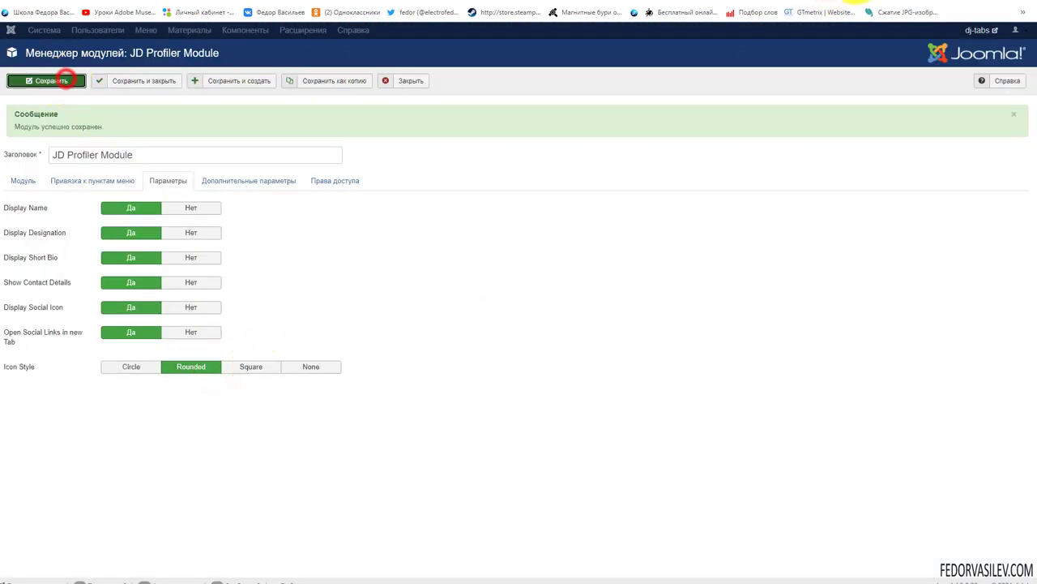
key("ctrl+Tab")
left_click(33, 12)
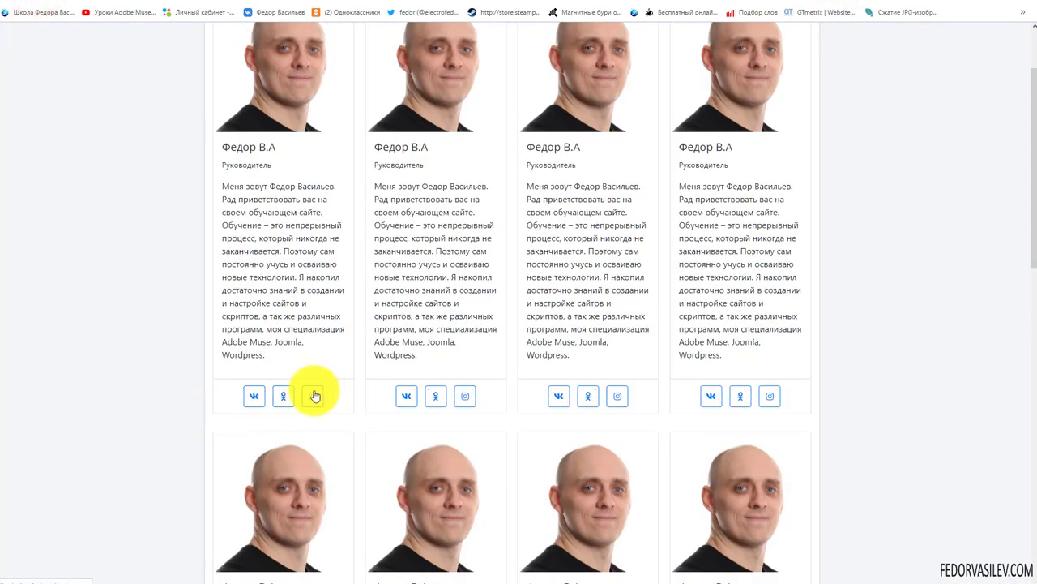
scroll(944, 557, "up", 2)
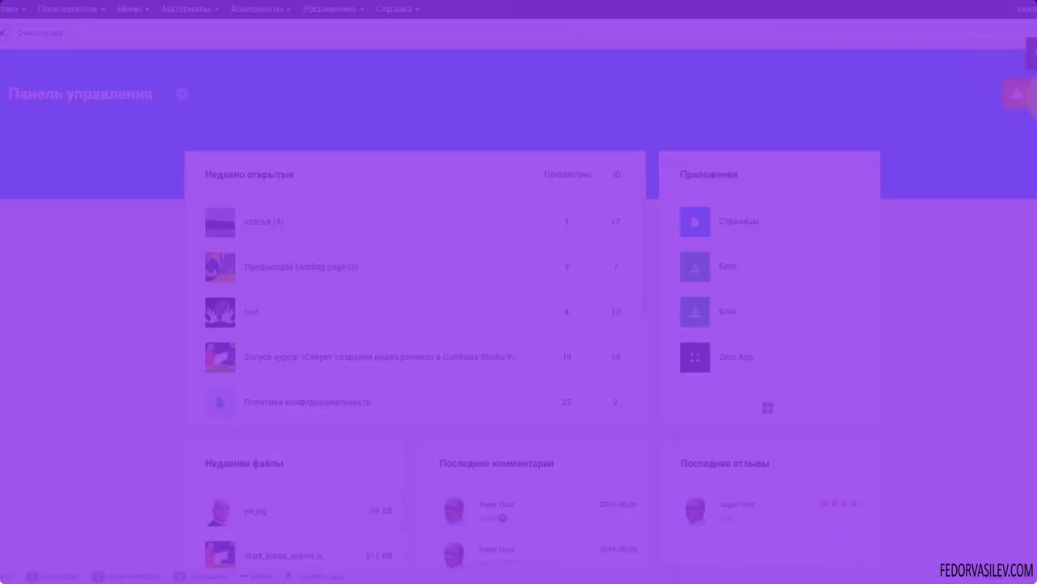
left_click(1028, 102)
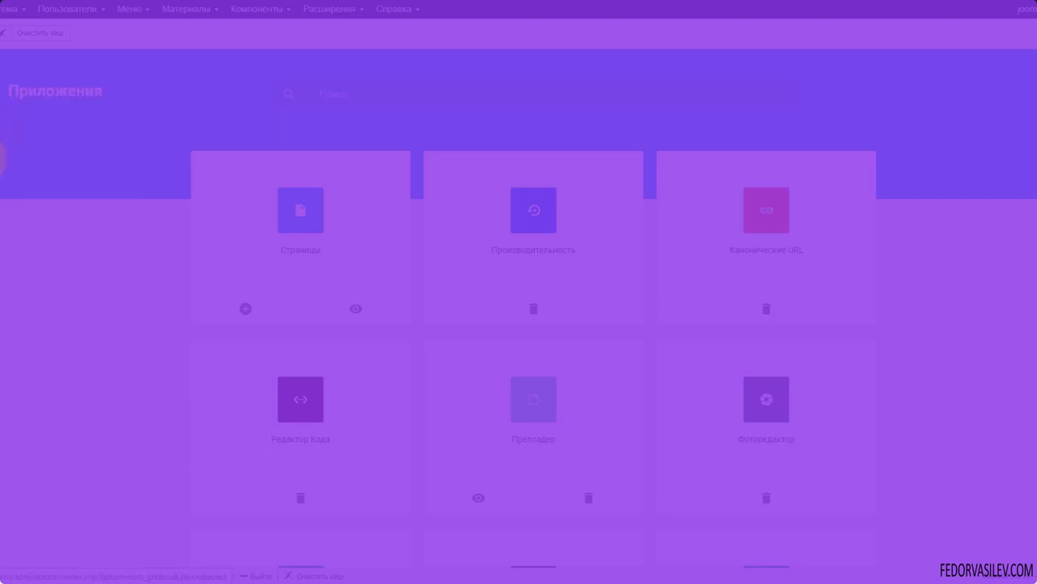
left_click(15, 196)
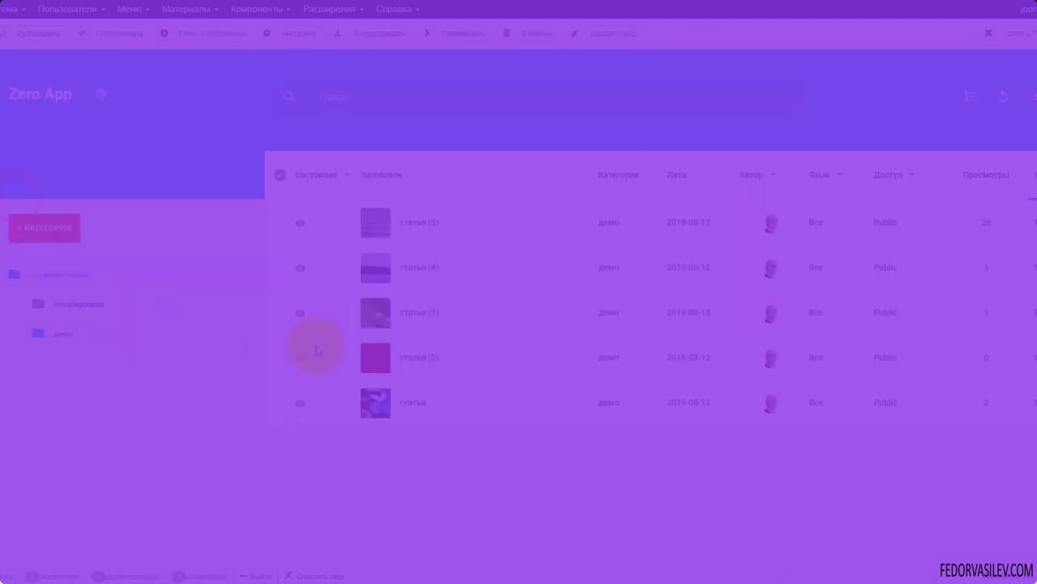
left_click(101, 94)
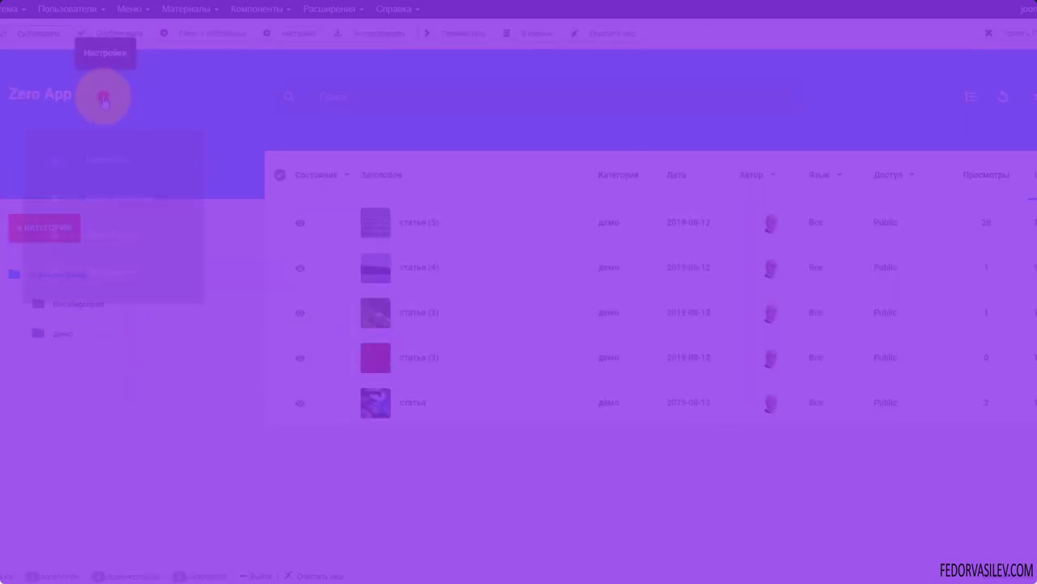